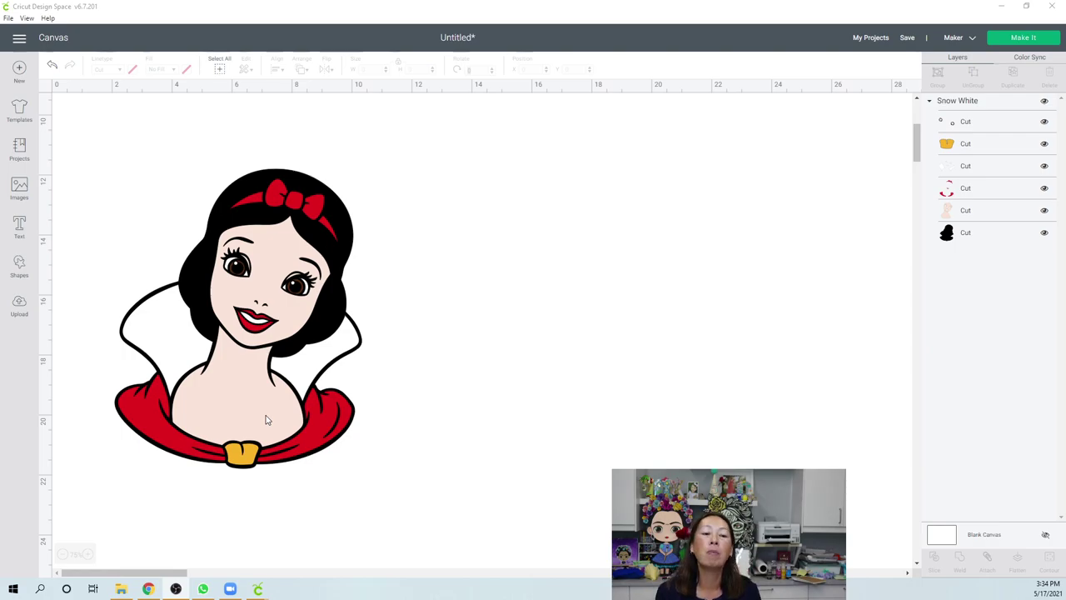
- Scale the Snow White group to 3 inches tall (about 2.475 by 3 inches)
click(331, 244)
drag(331, 244, 493, 252)
double_click(416, 69)
text(3)
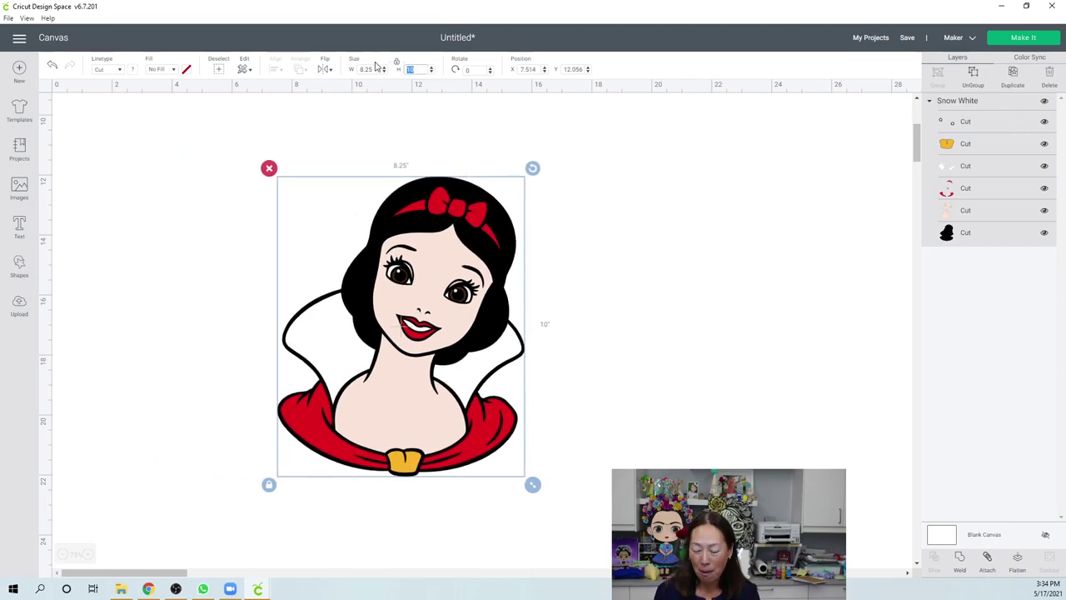
key(Tab)
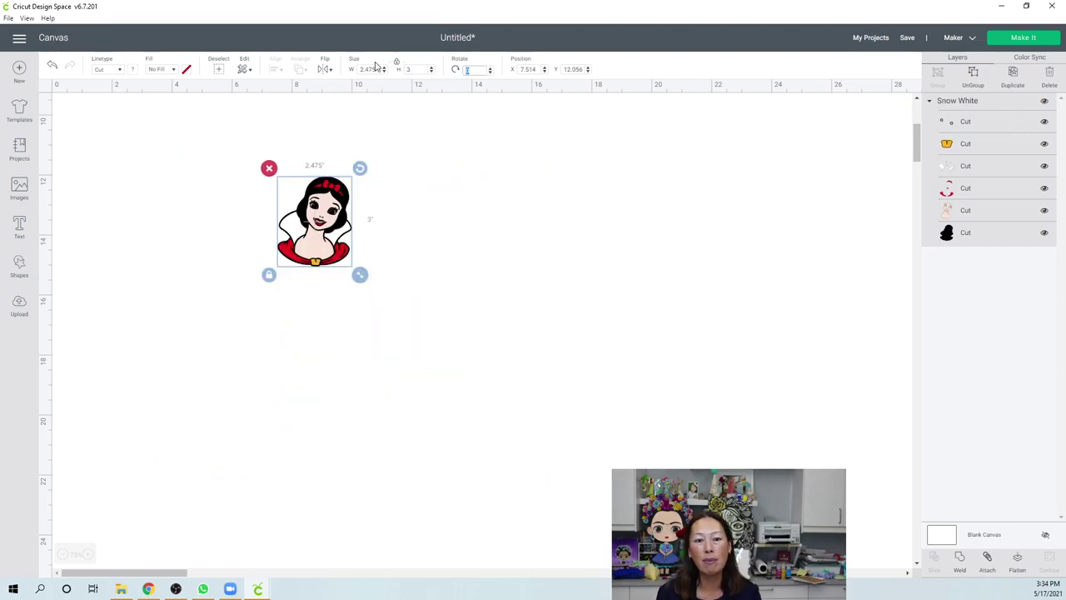
- Zoom in, move Snow White to the canvas's top-left corner, and deselect it
click(89, 554)
click(90, 555)
click(90, 555)
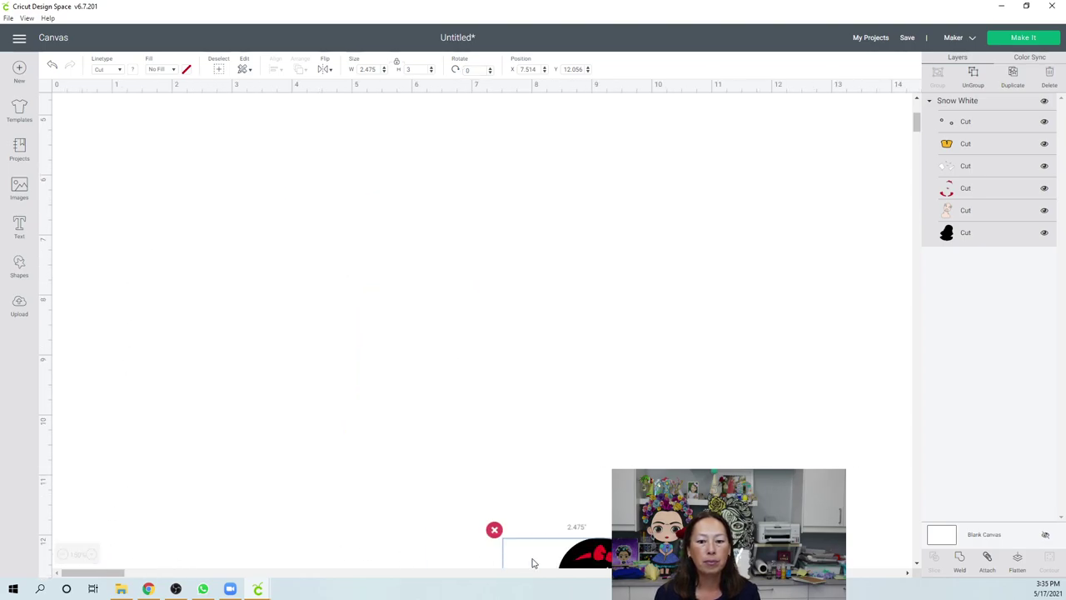
drag(533, 561, 239, 192)
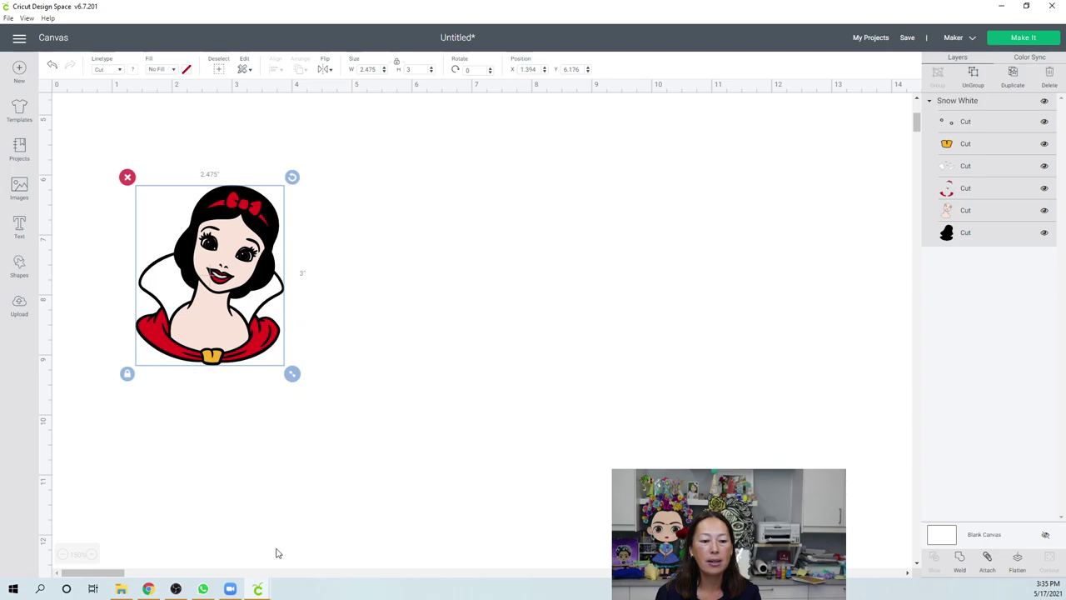
click(91, 553)
click(93, 556)
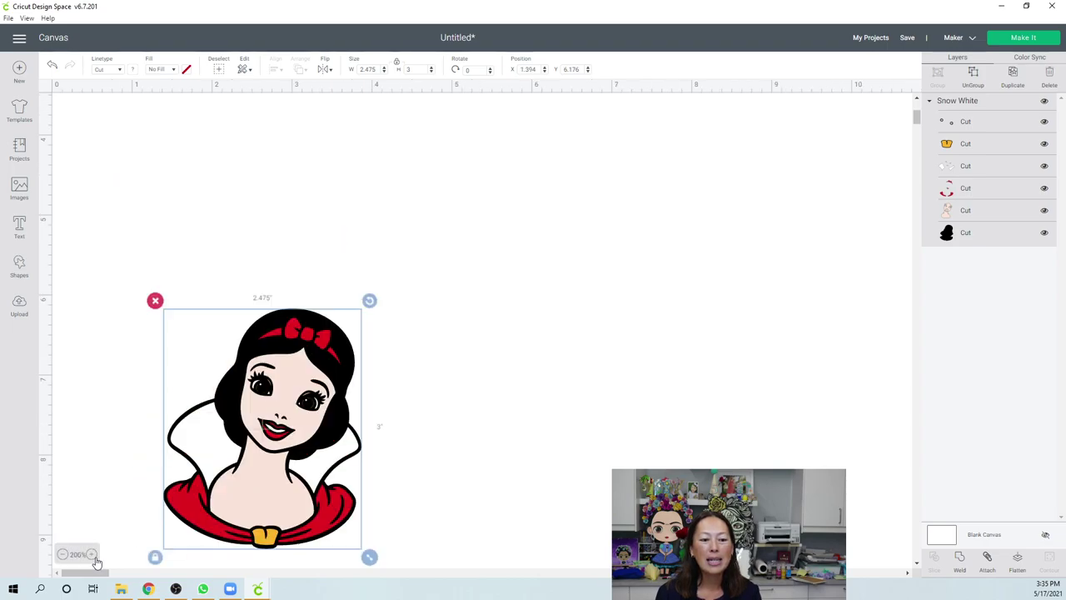
click(93, 555)
drag(350, 531, 310, 175)
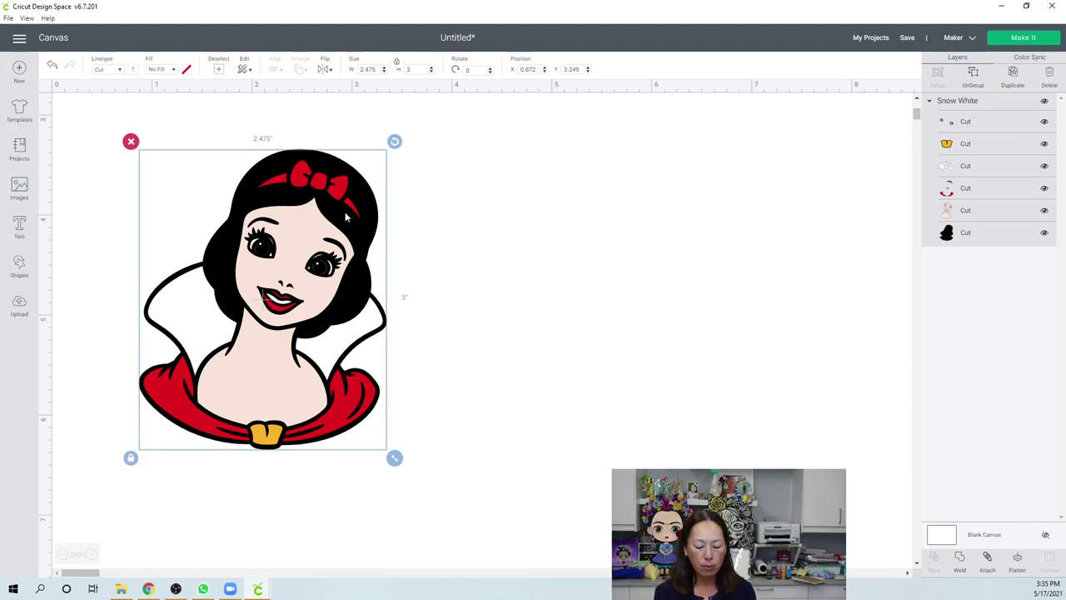
click(608, 131)
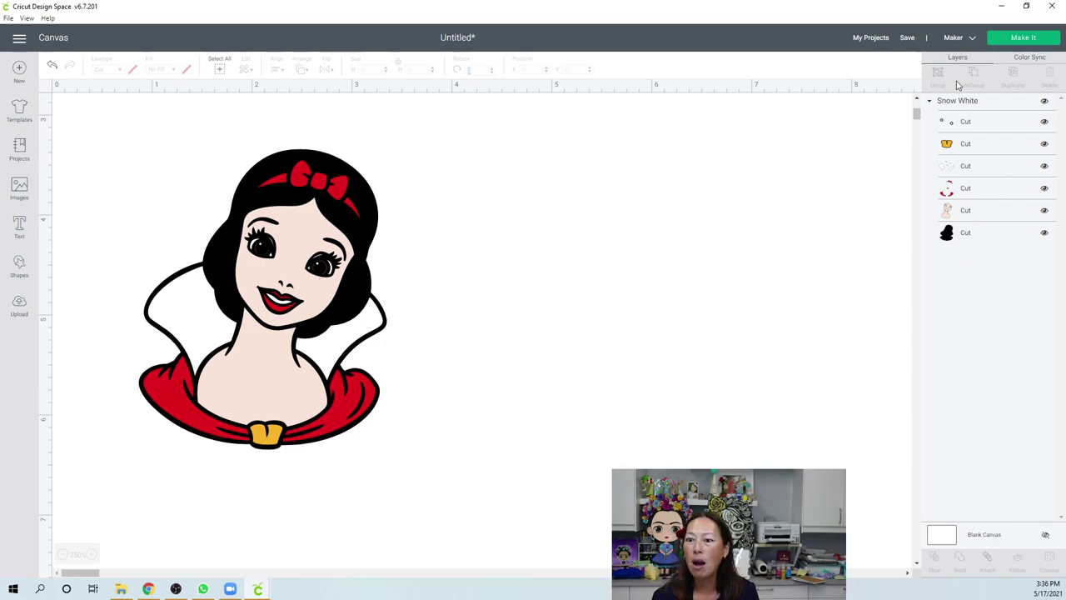
- Ungroup Snow White and drag the red bow, lips and collar layer to the right
click(343, 207)
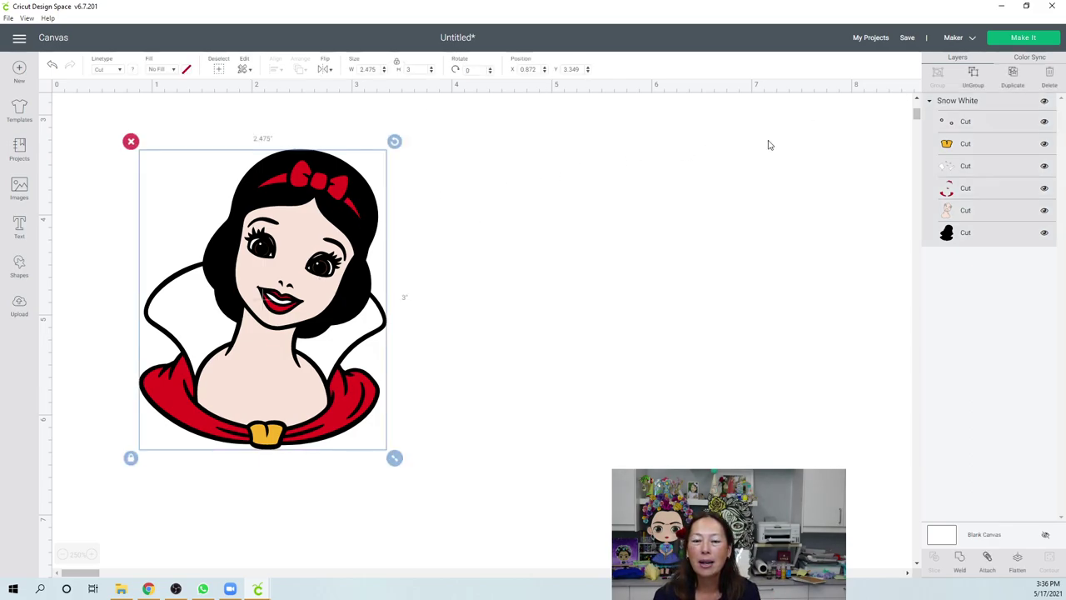
click(974, 73)
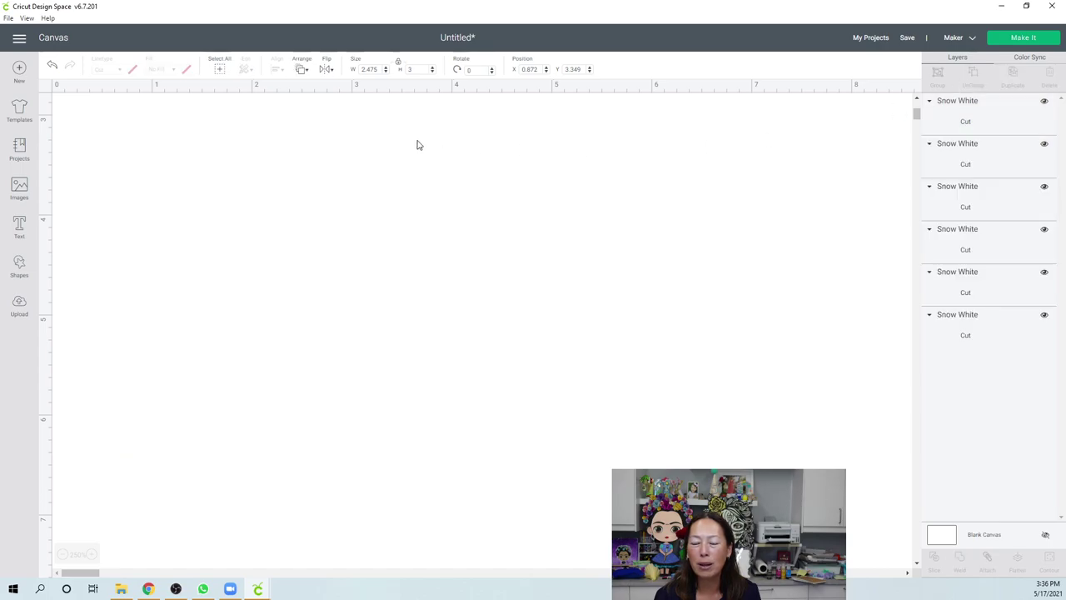
click(324, 180)
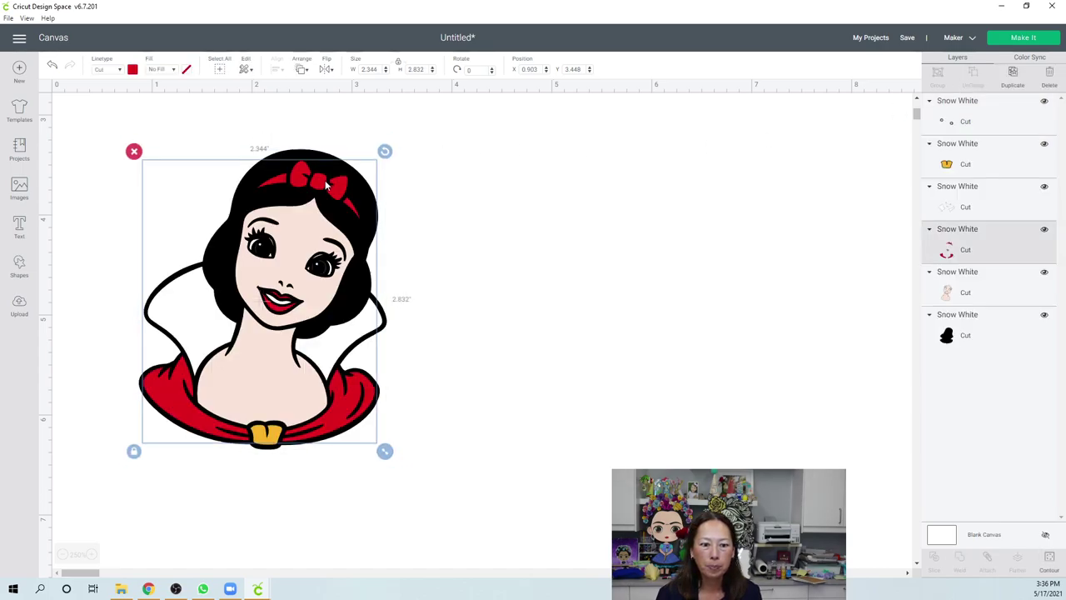
drag(325, 180, 688, 187)
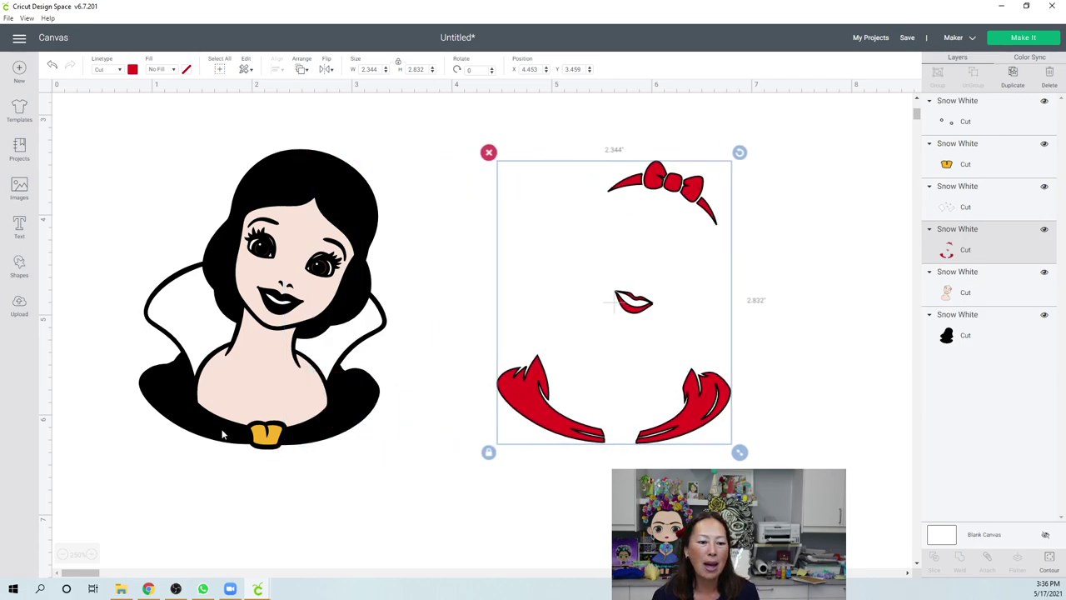
- Zoom in to 400%, nudge the red pieces slightly up and right, then deselect
click(91, 554)
click(91, 553)
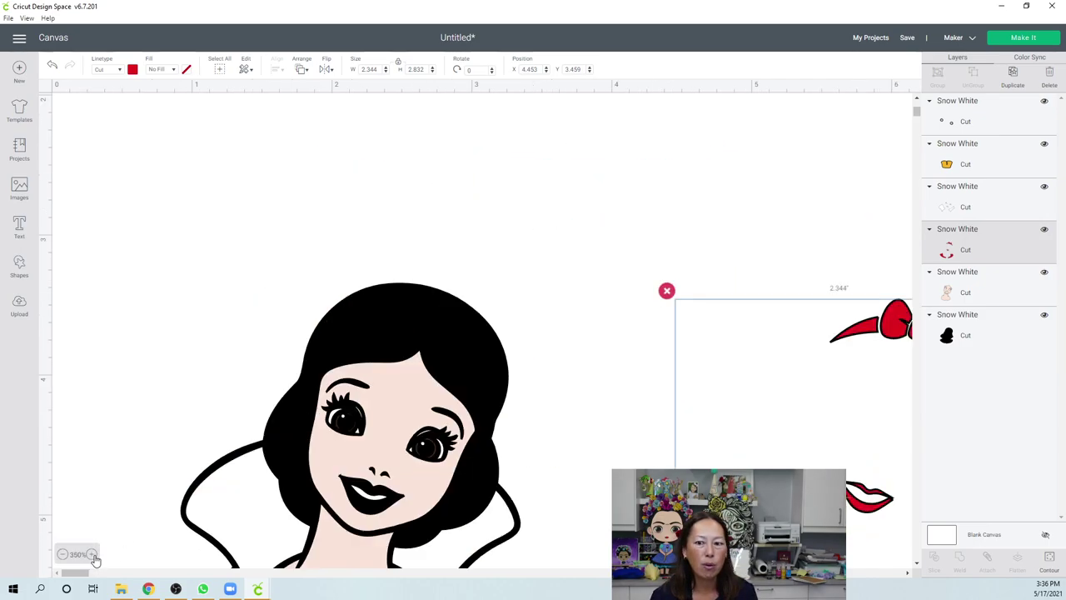
click(92, 553)
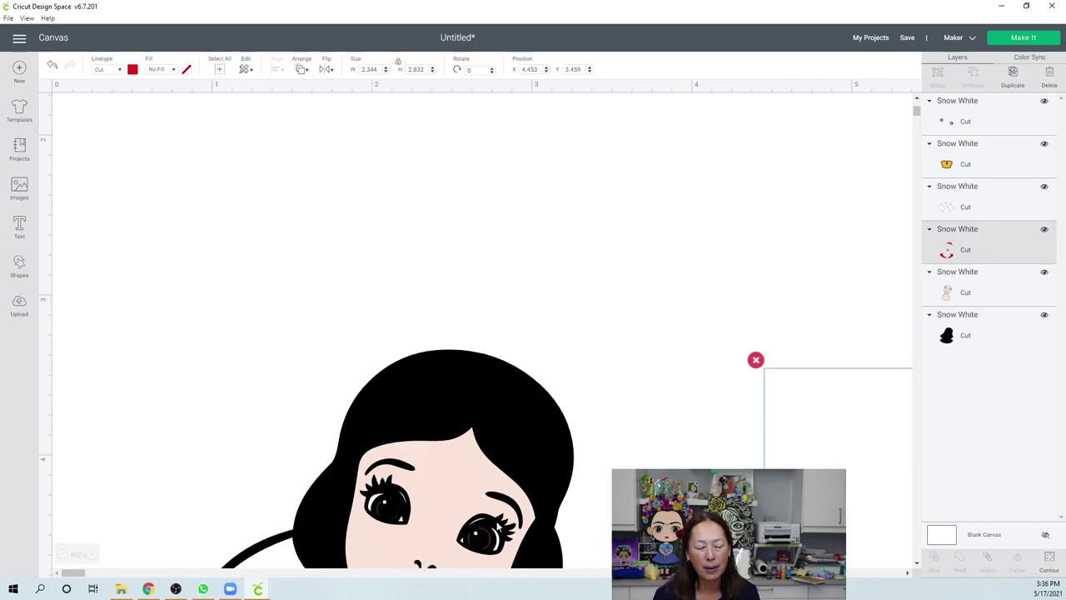
scroll(146, 578, right, 1)
scroll(146, 578, right, 5)
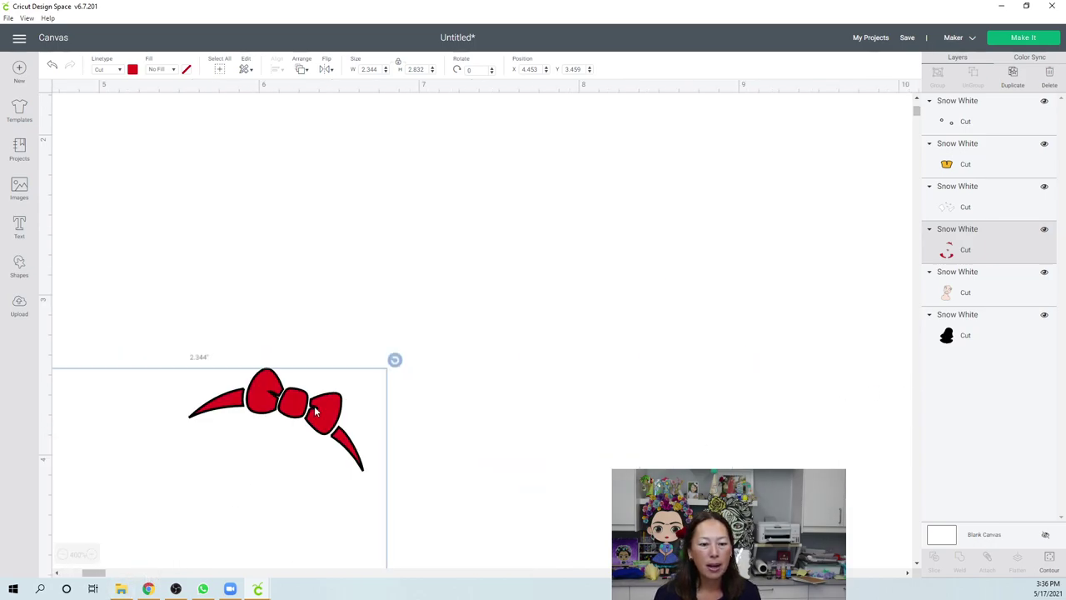
scroll(474, 228, down, 3)
drag(500, 190, 511, 178)
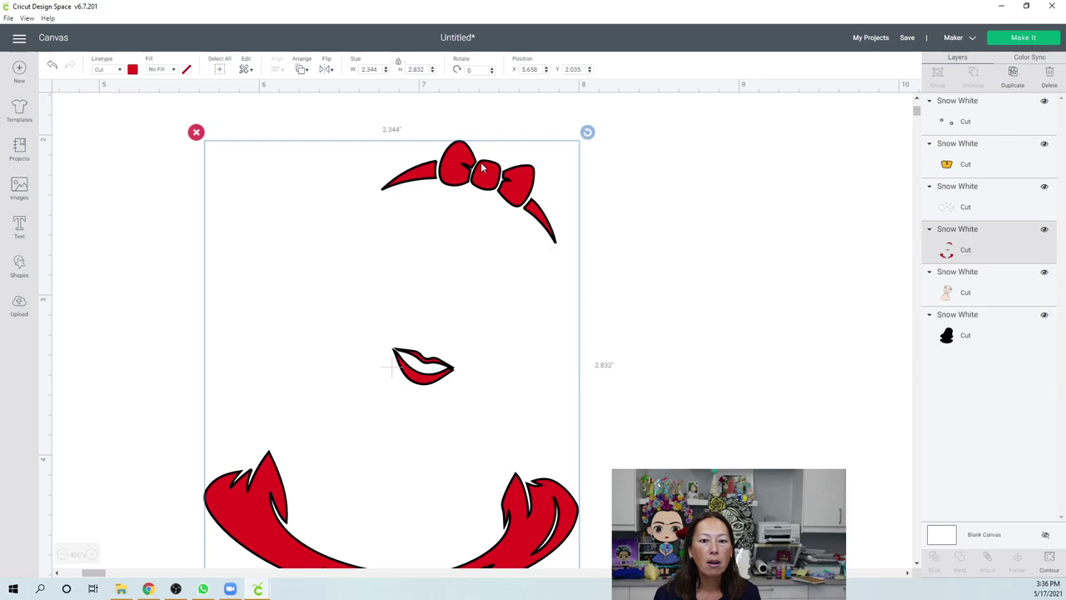
click(758, 244)
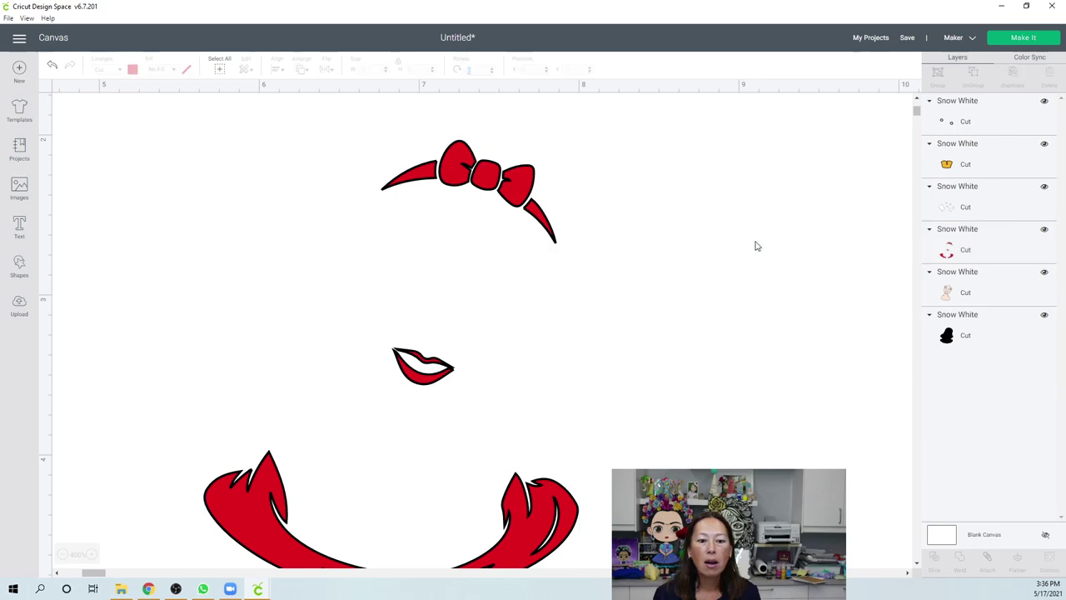
- Add a circle from Shapes and set its width to 2 inches
click(19, 265)
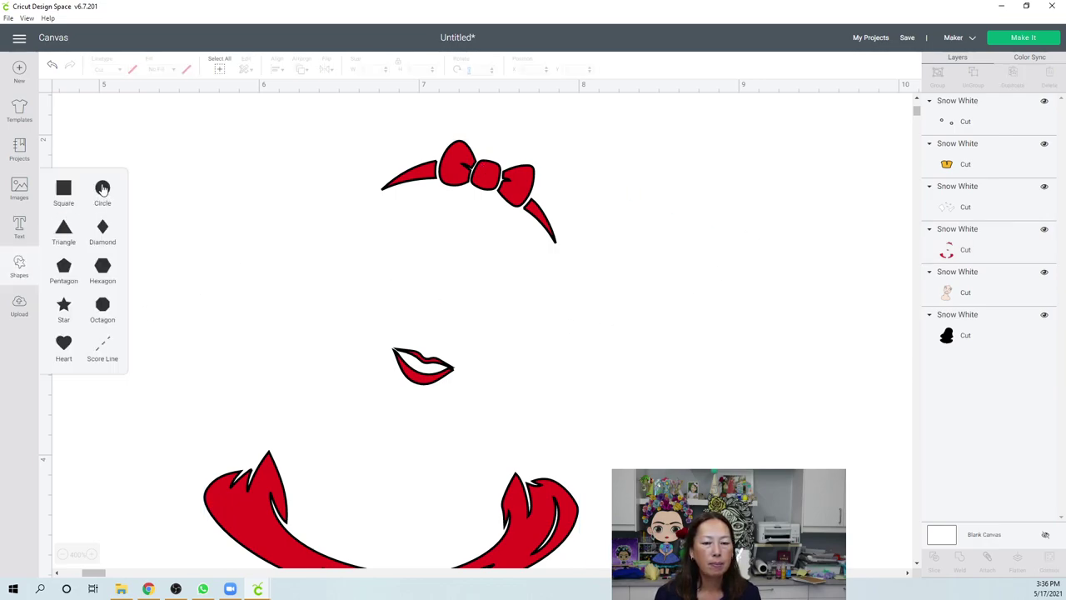
click(103, 188)
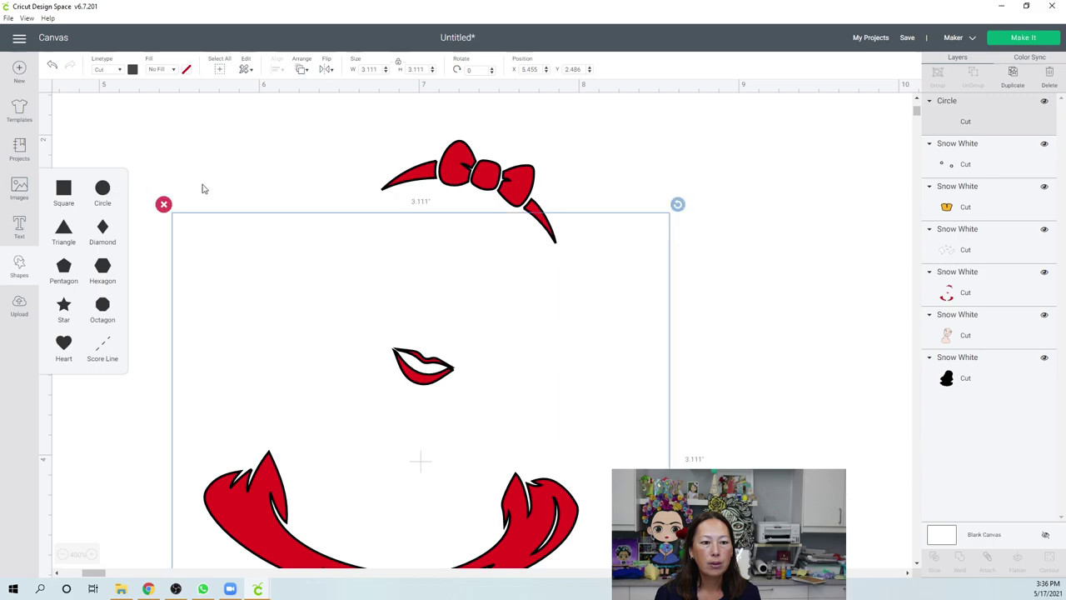
click(477, 296)
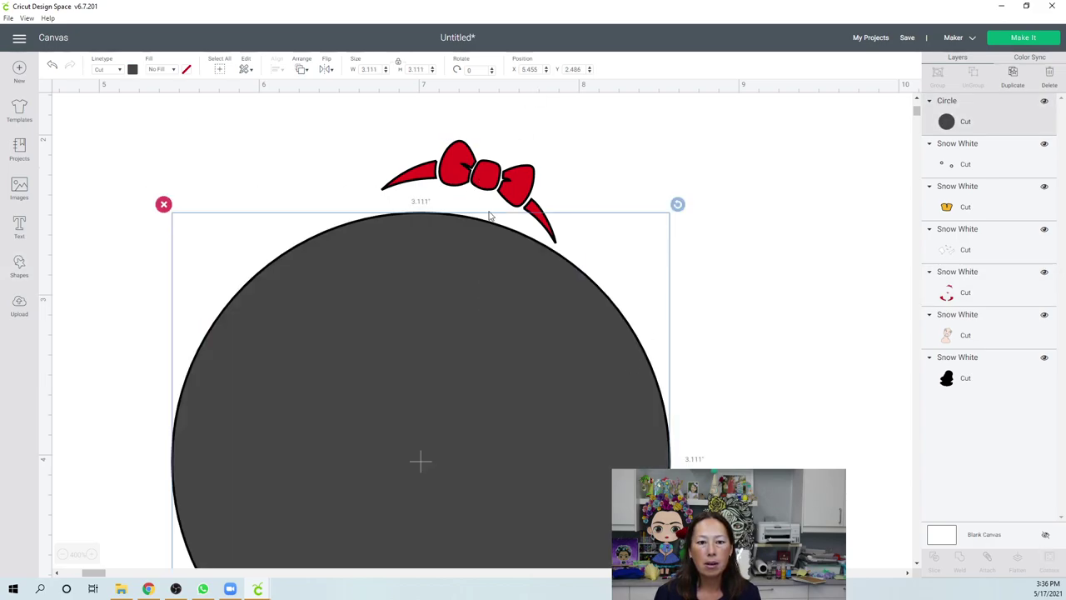
click(370, 69)
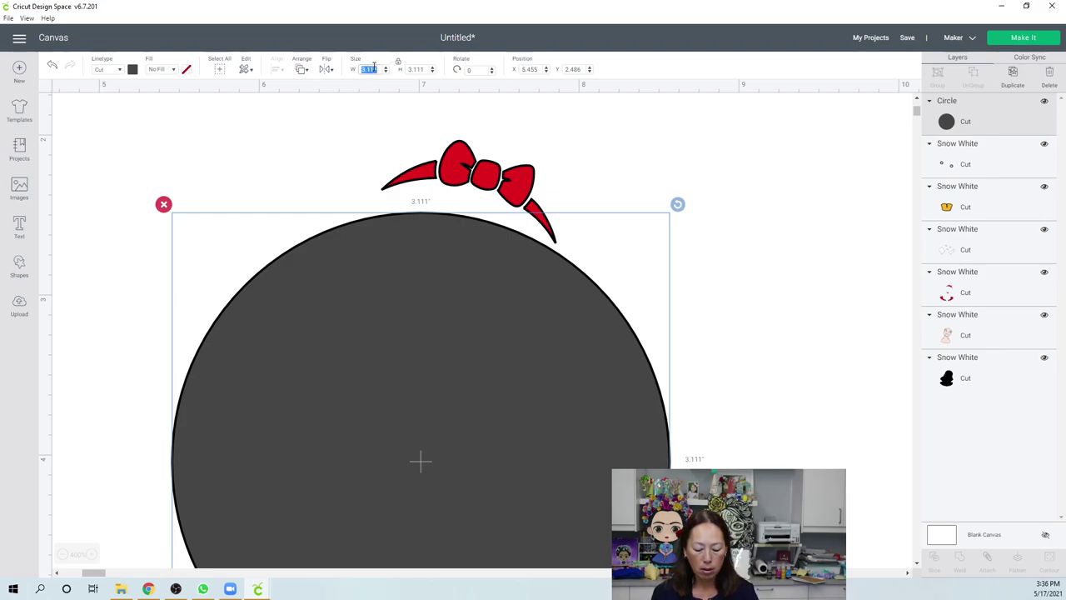
text(3)
click(359, 70)
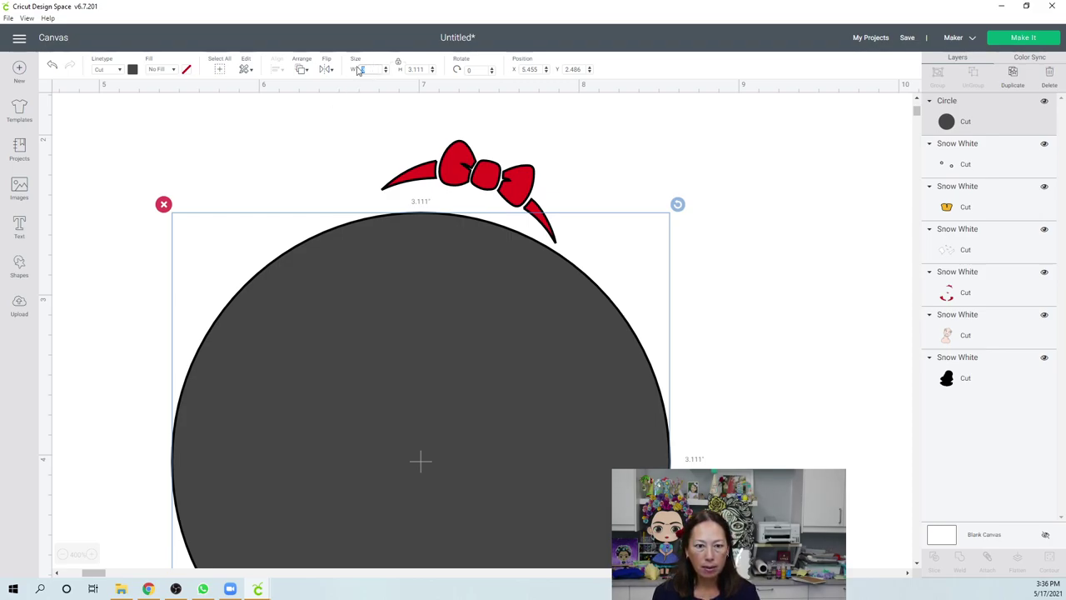
text(2)
key(Tab)
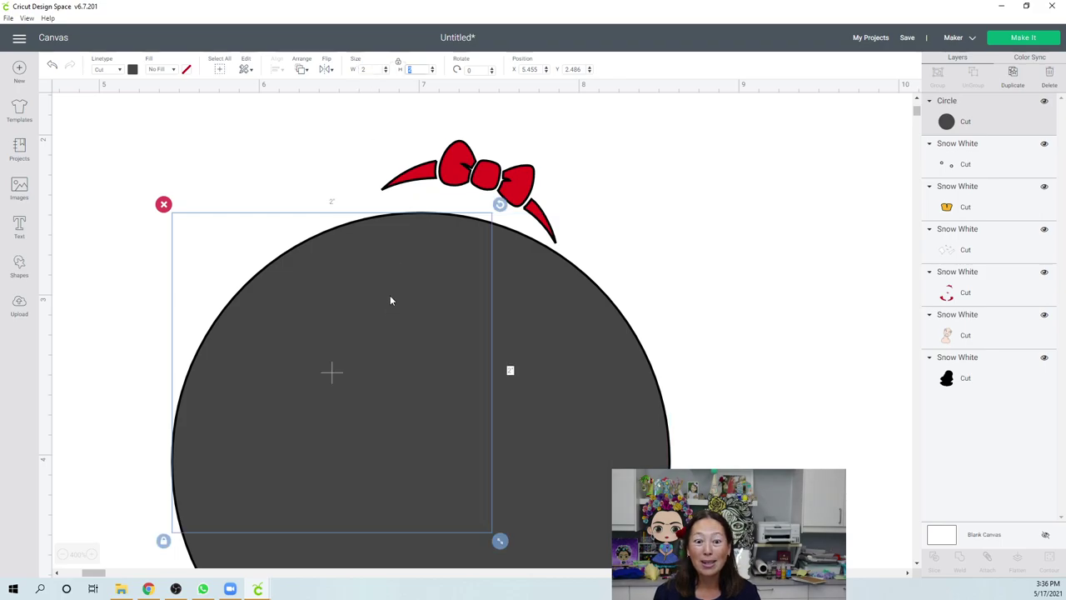
- Move the circle onto the red bow and shrink it to a 0.146-inch dot
drag(364, 298, 848, 269)
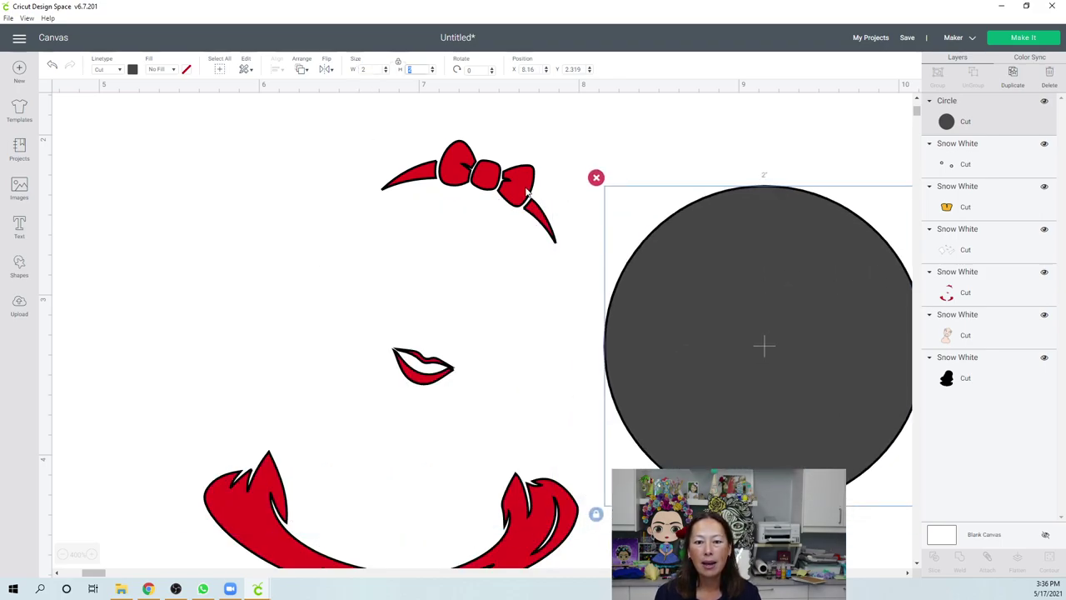
click(526, 192)
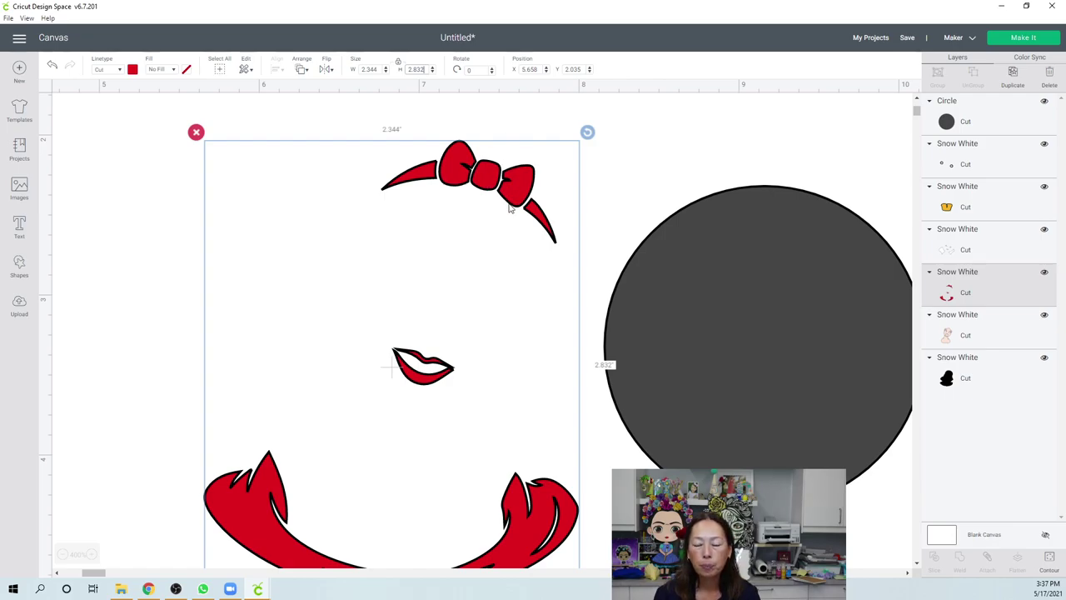
drag(746, 313, 624, 252)
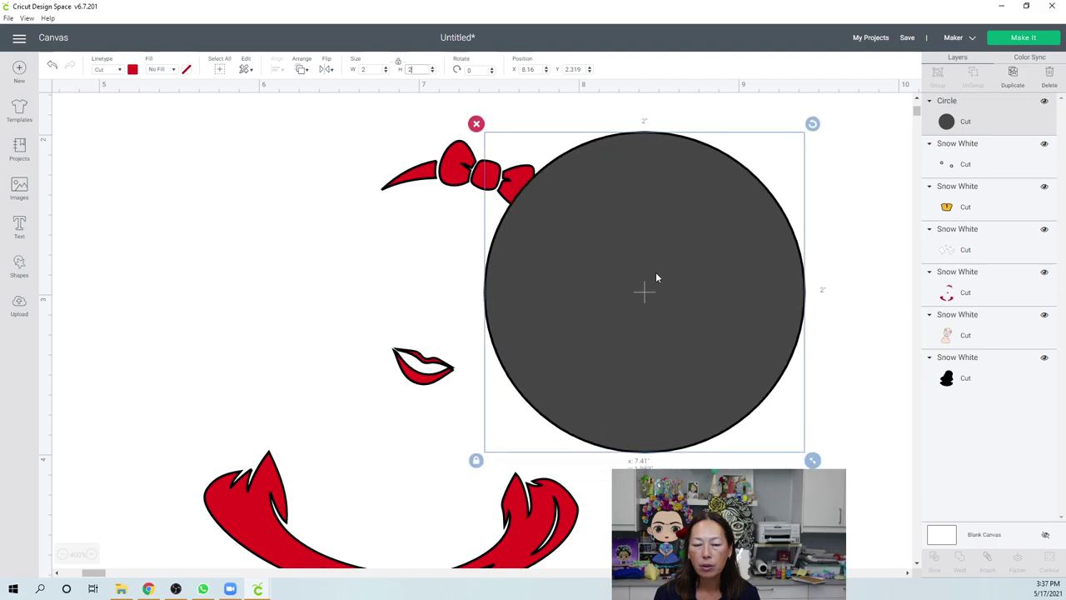
drag(813, 460, 518, 157)
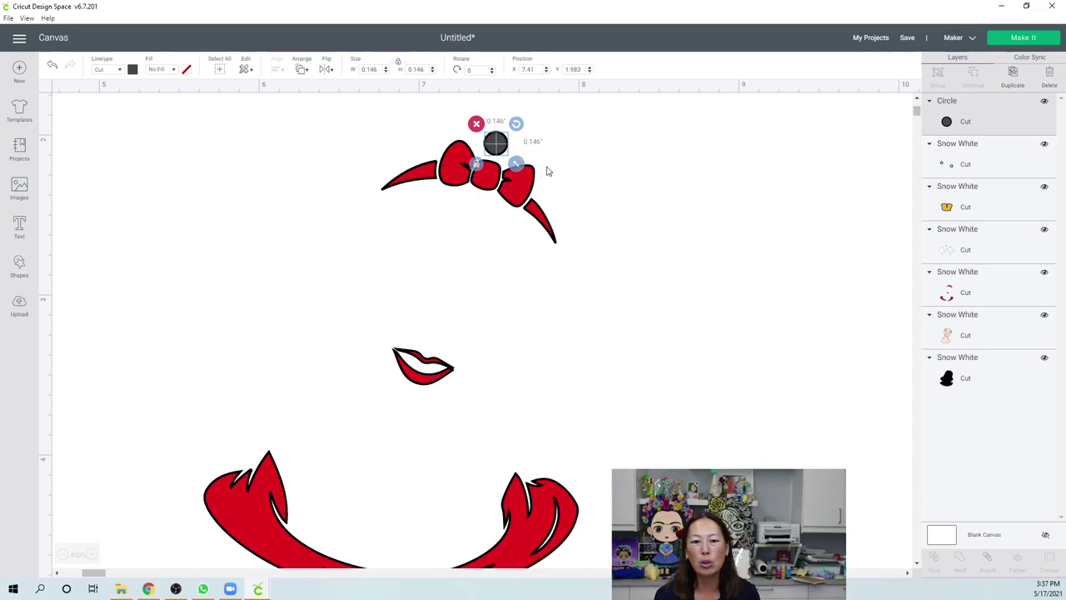
- Shrink the dot to 0.104 inches and centre it on the red bow
click(550, 156)
click(498, 147)
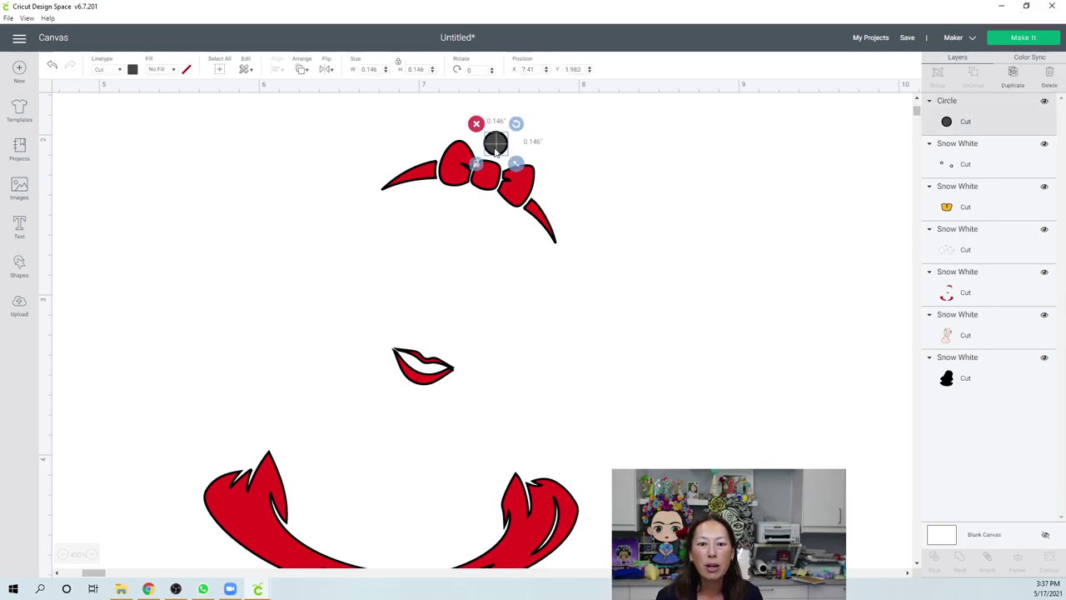
drag(498, 147, 453, 180)
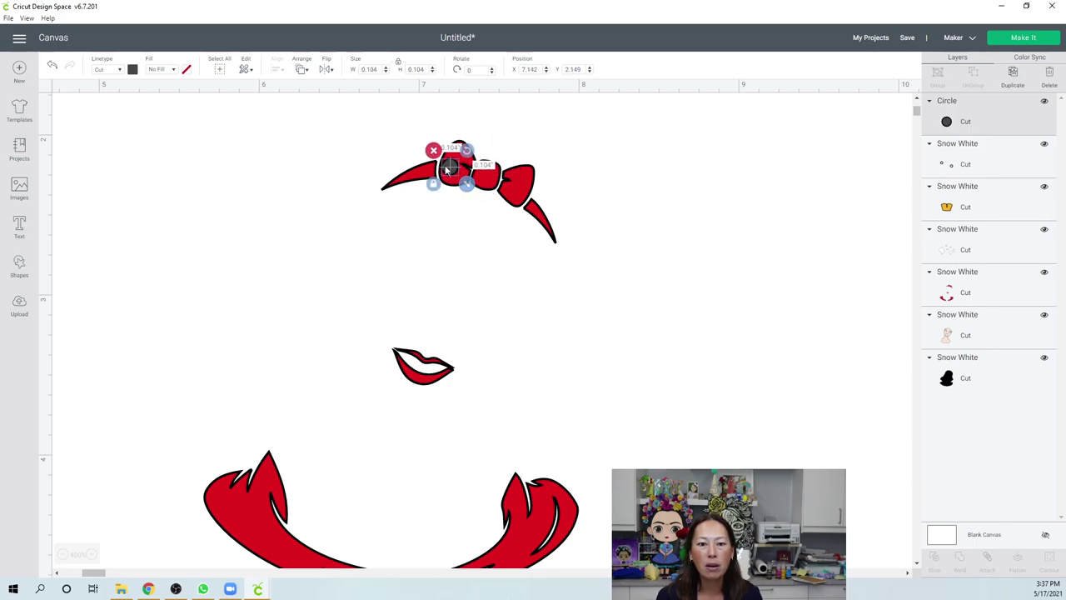
drag(472, 193, 441, 172)
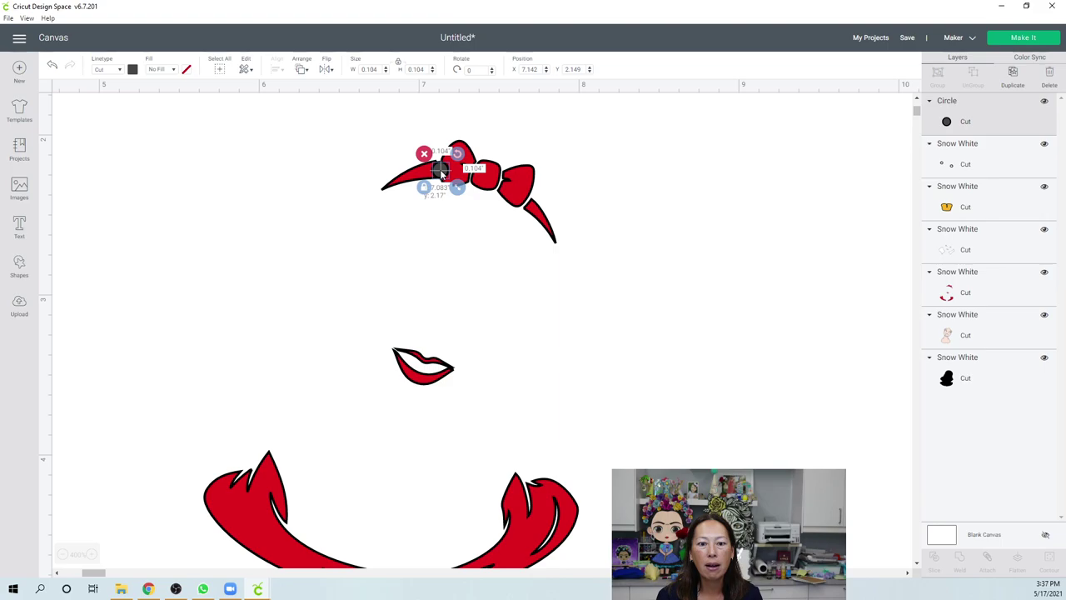
click(692, 183)
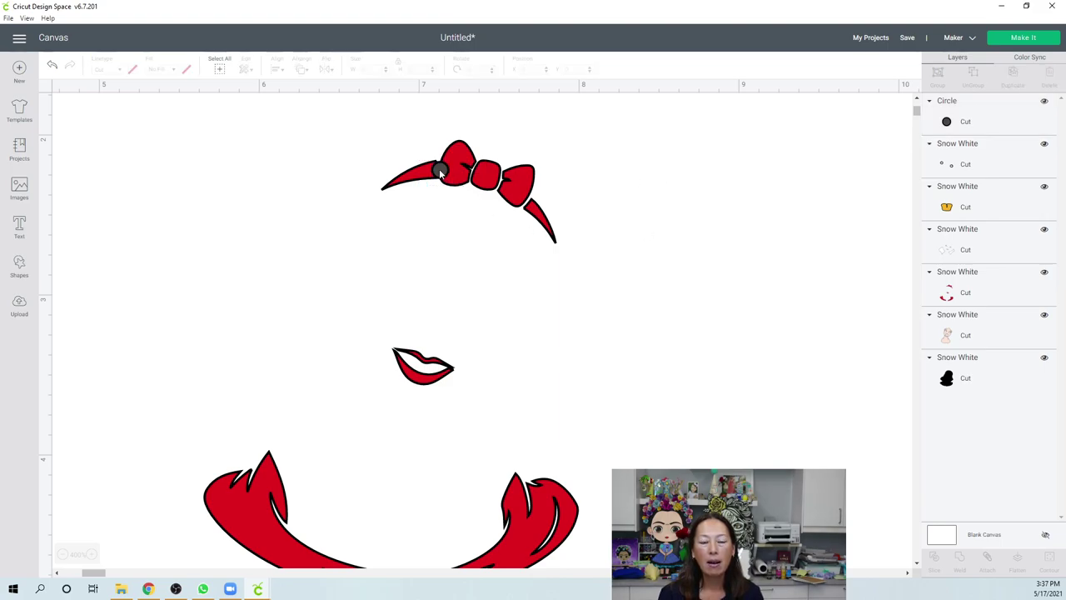
click(441, 172)
drag(441, 172, 441, 172)
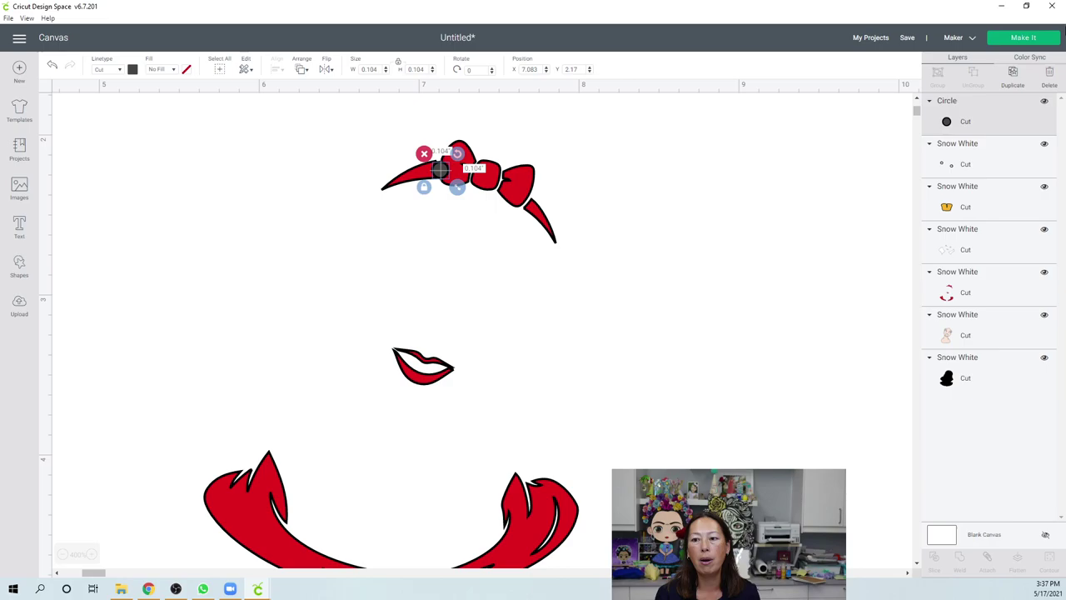
- Duplicate the dot and place the copy on the bow's right loop
click(1016, 76)
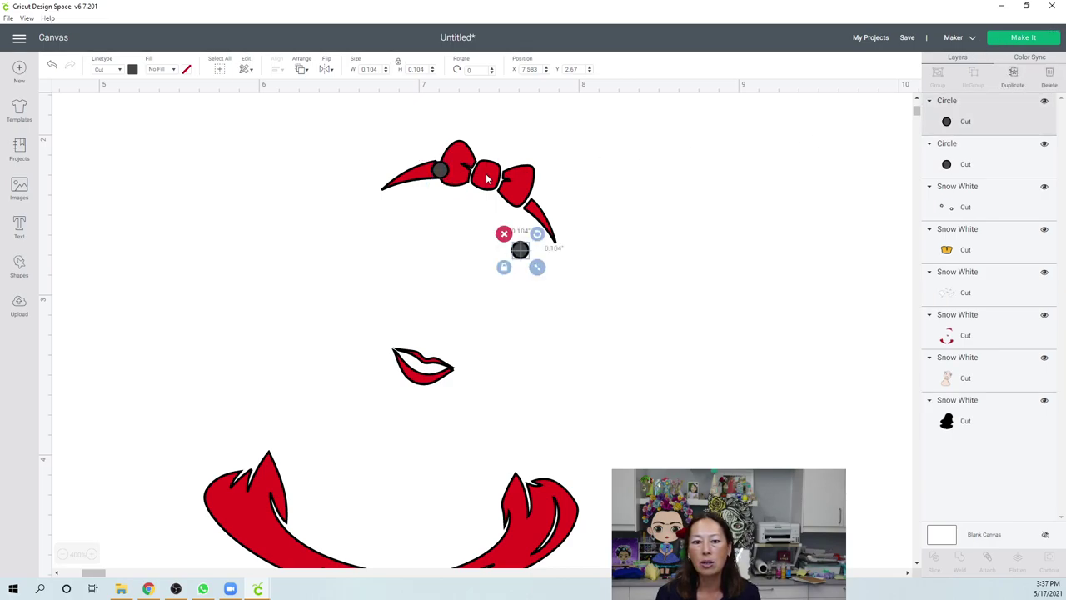
drag(520, 250, 524, 198)
click(663, 227)
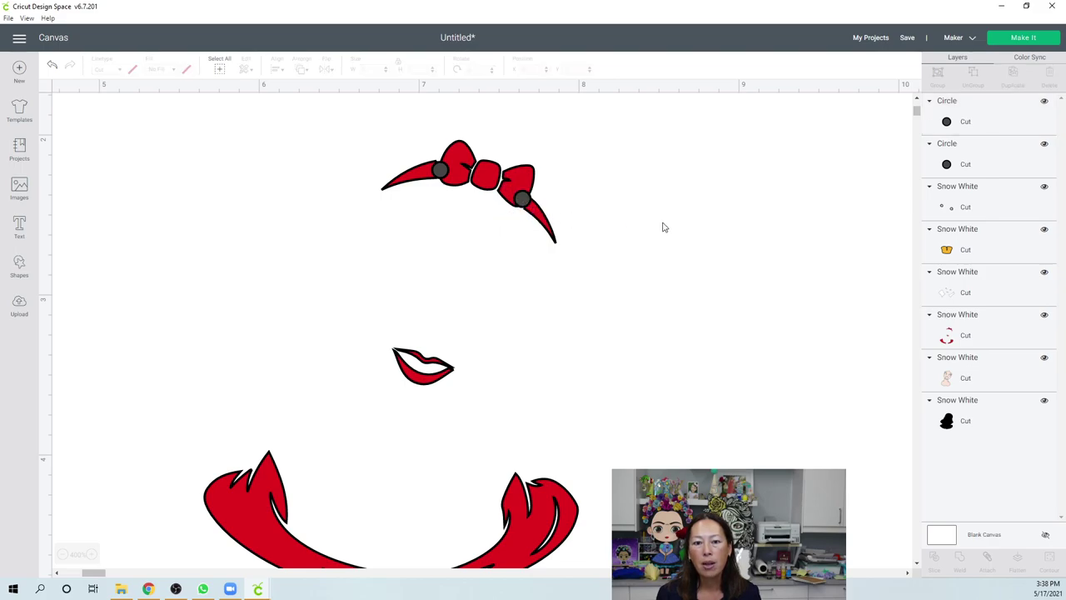
click(521, 200)
drag(521, 202, 522, 203)
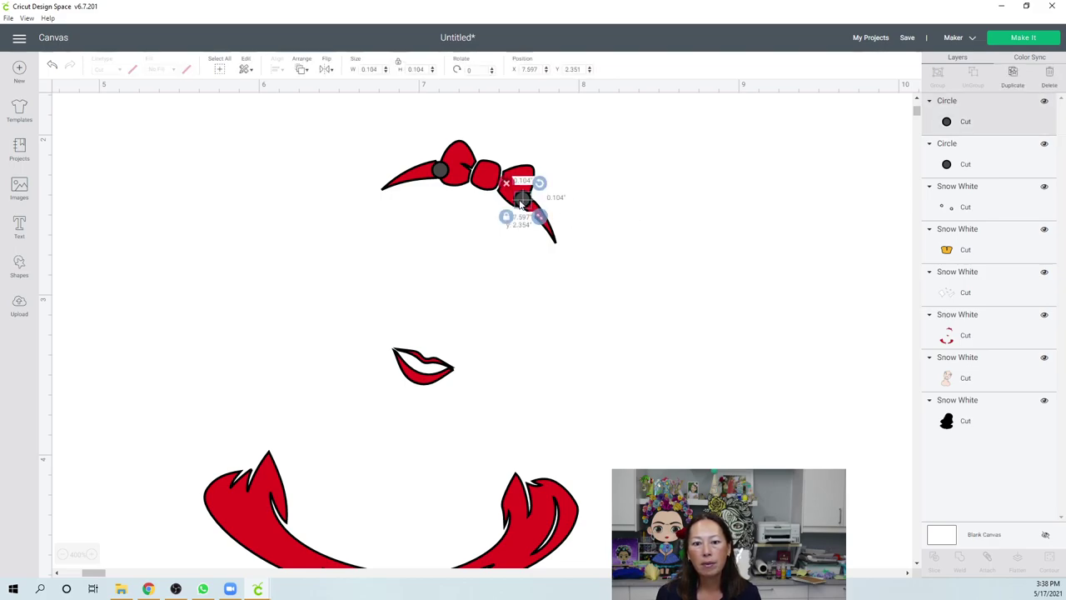
click(644, 202)
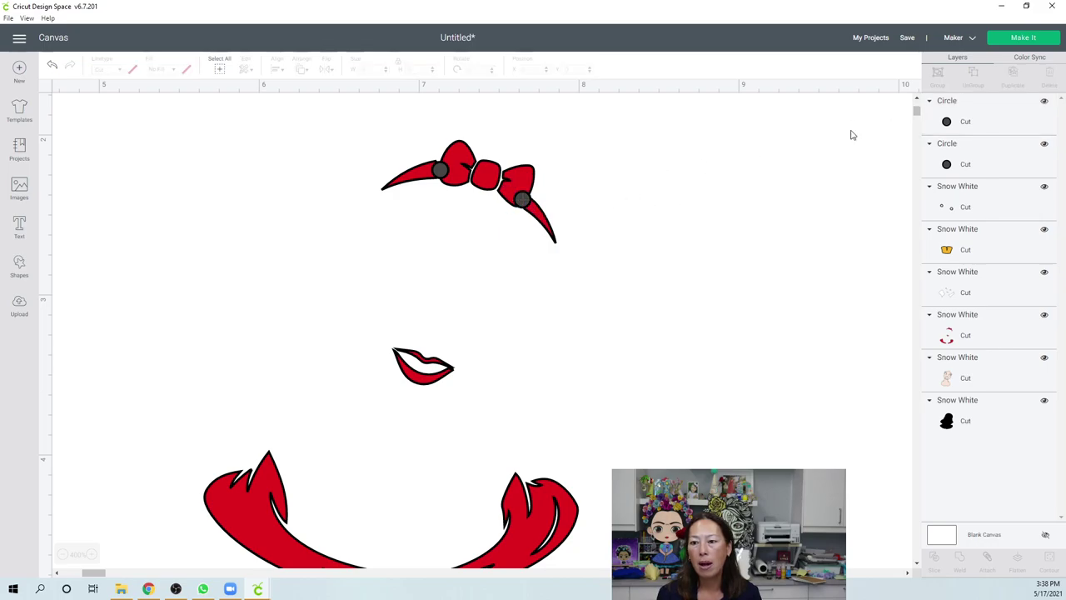
- Make two more copies of the dot and position them along the bow
click(523, 199)
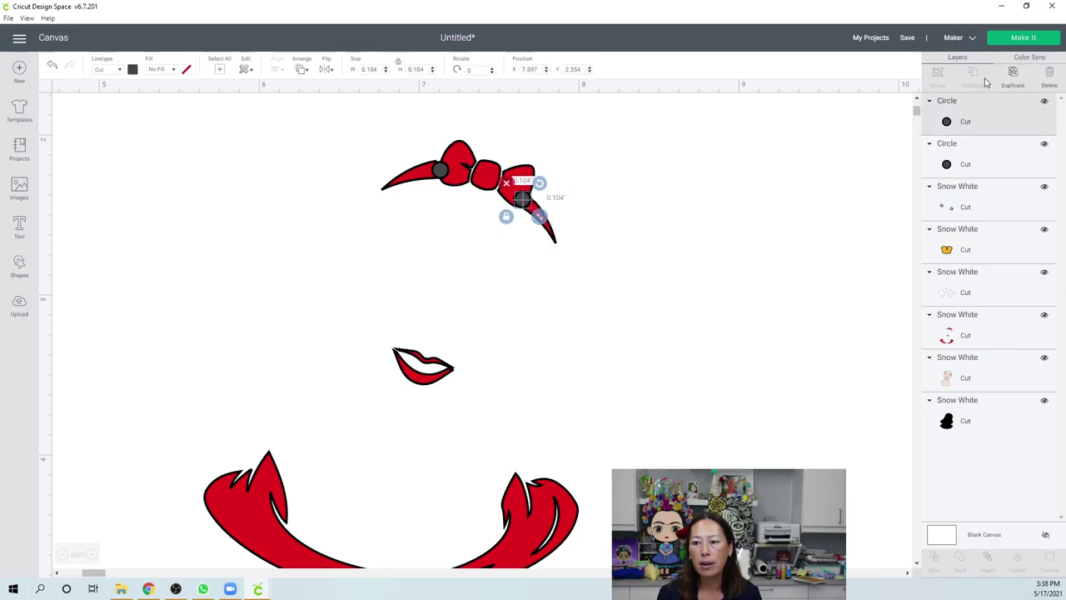
click(1014, 79)
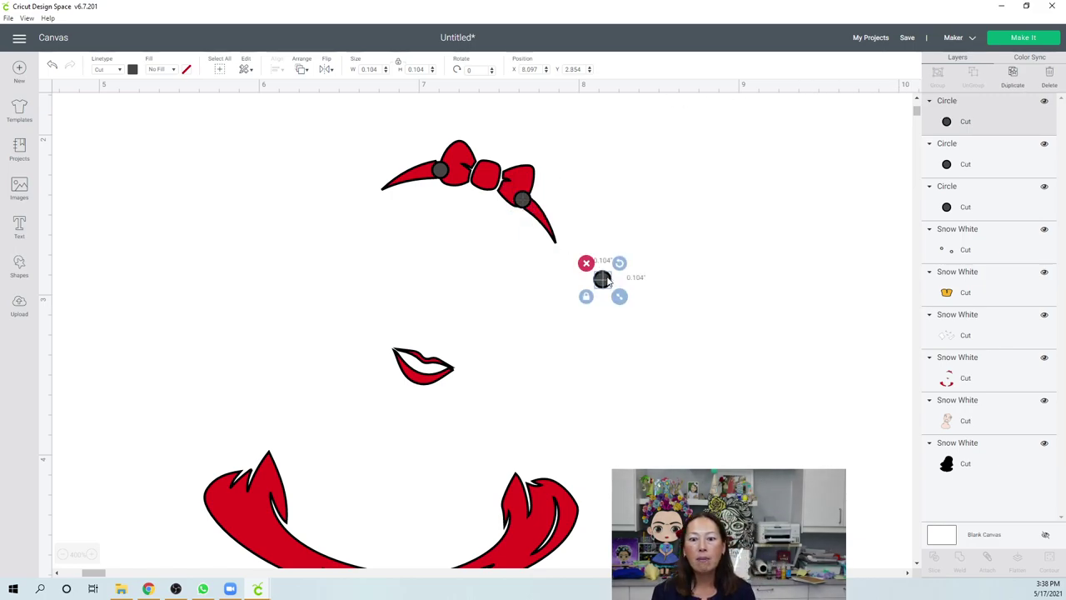
drag(605, 283, 489, 215)
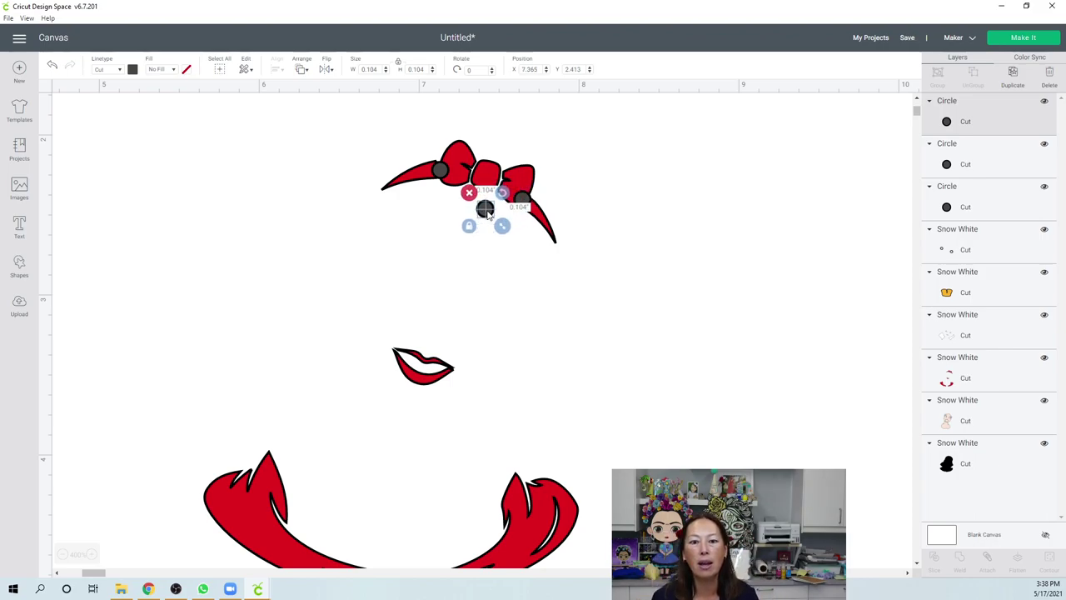
drag(489, 215, 475, 170)
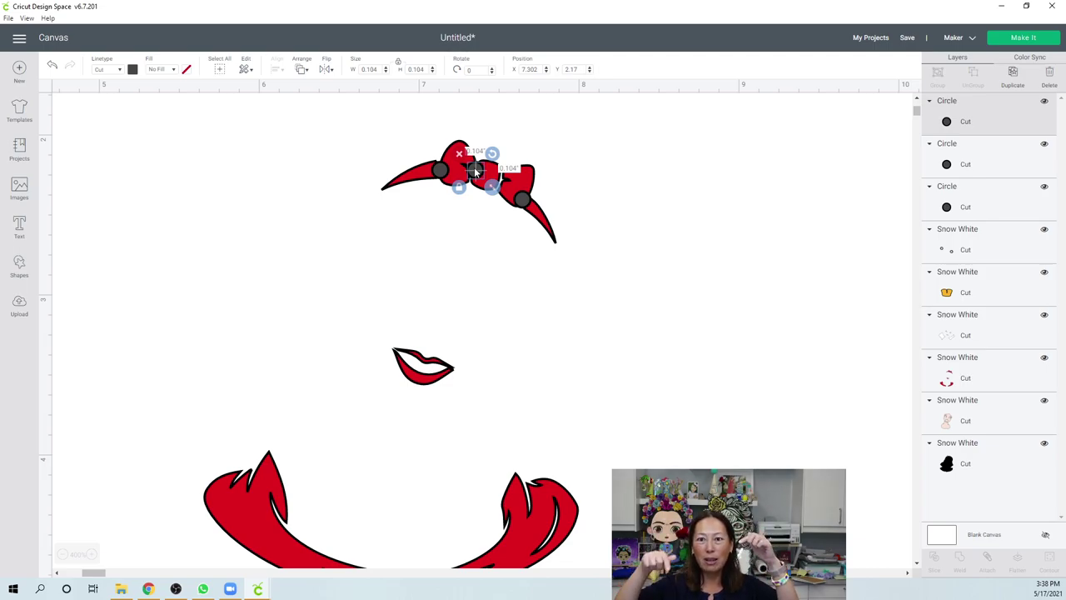
drag(476, 170, 472, 172)
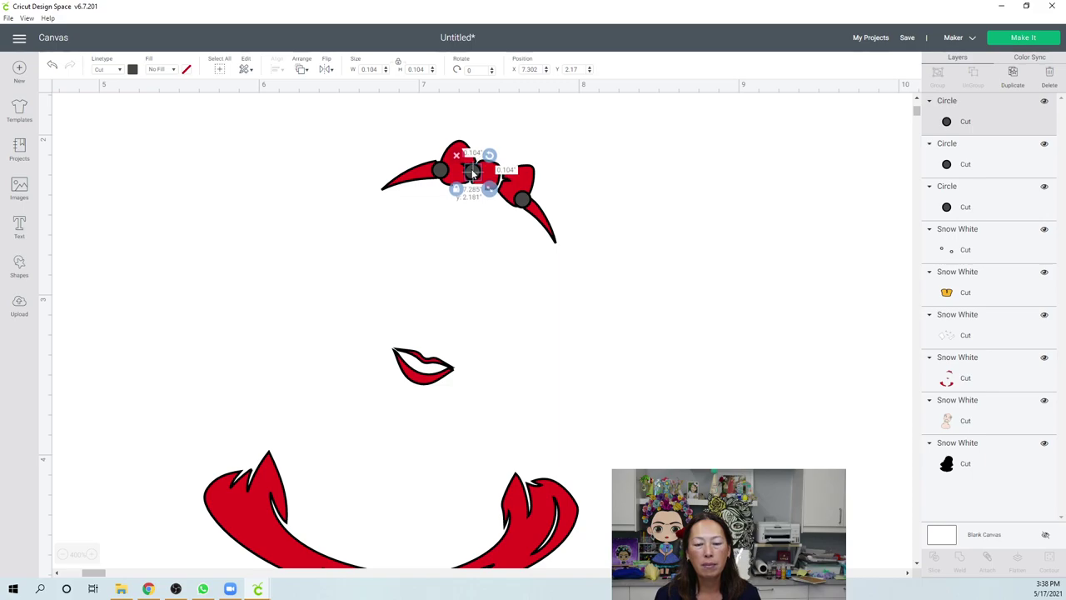
click(1014, 75)
drag(558, 254, 503, 189)
- Box-select the bow with its four dots and weld them into one Weld Result
click(724, 209)
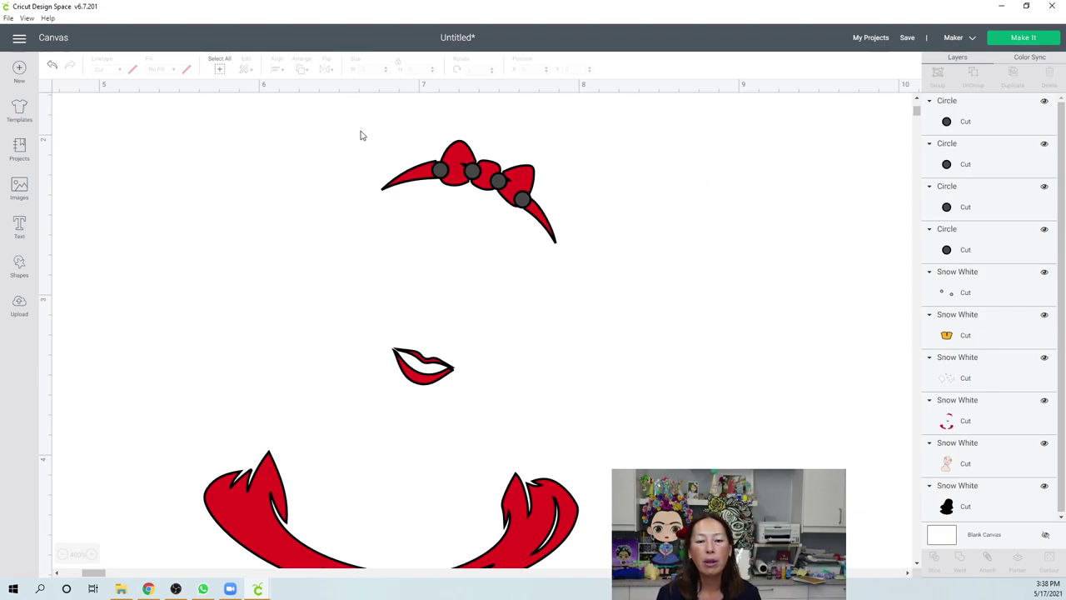
drag(361, 109, 613, 256)
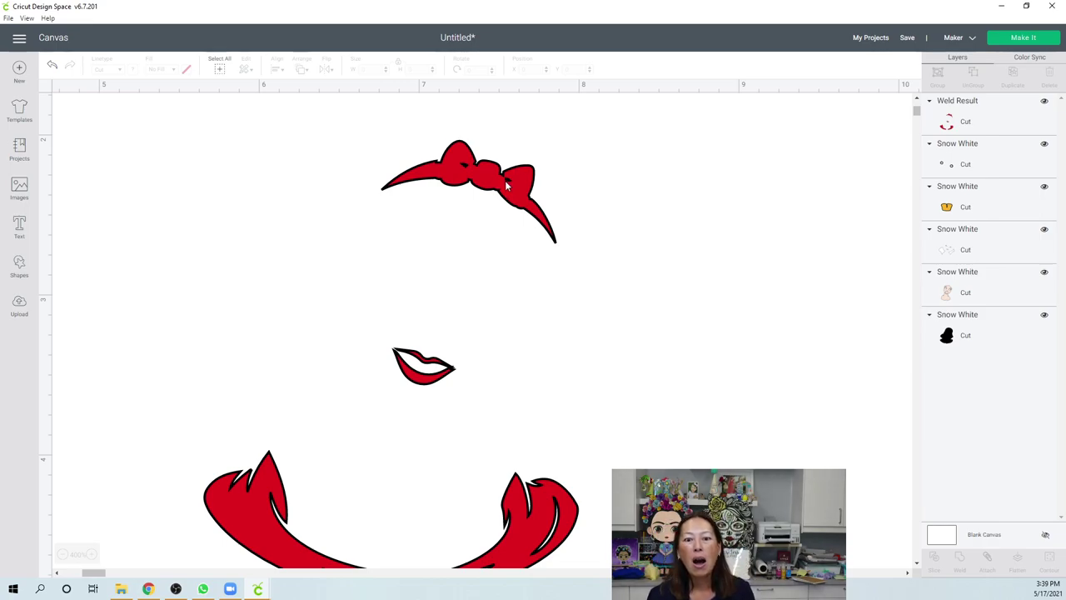
click(510, 184)
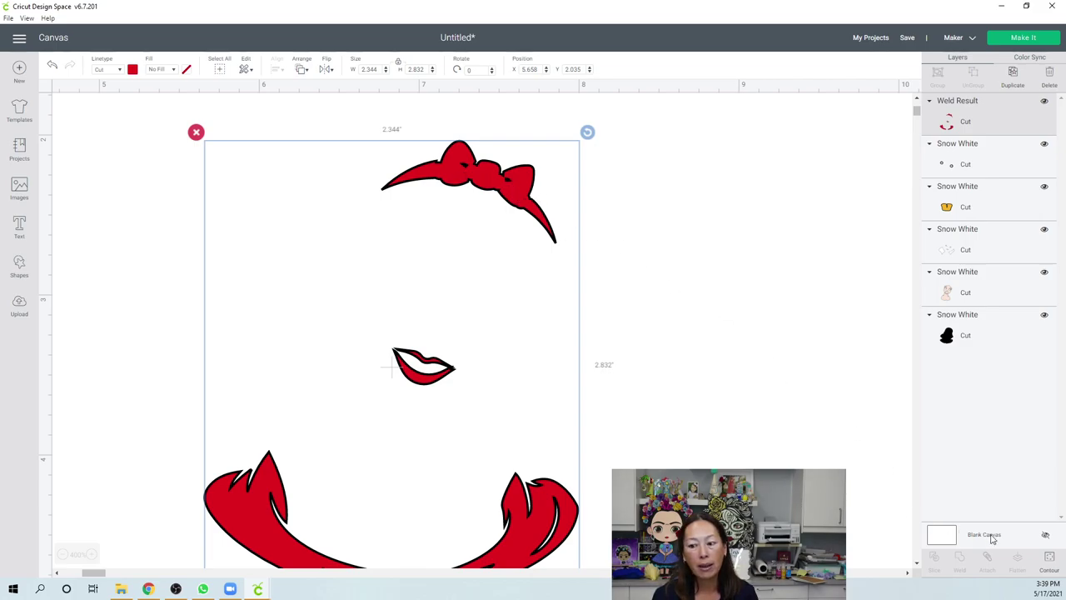
click(1051, 560)
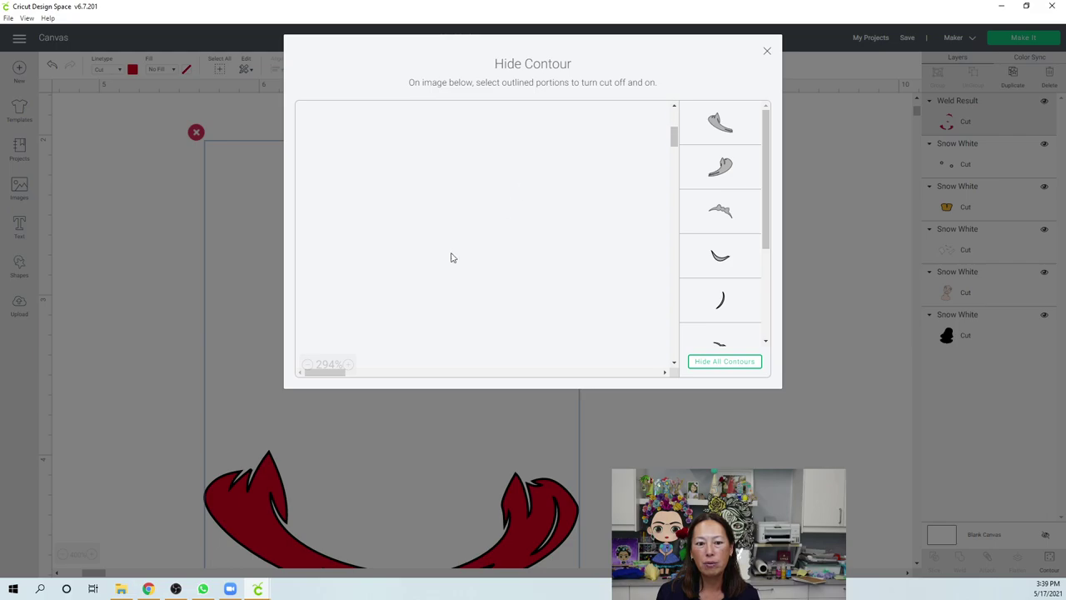
click(323, 364)
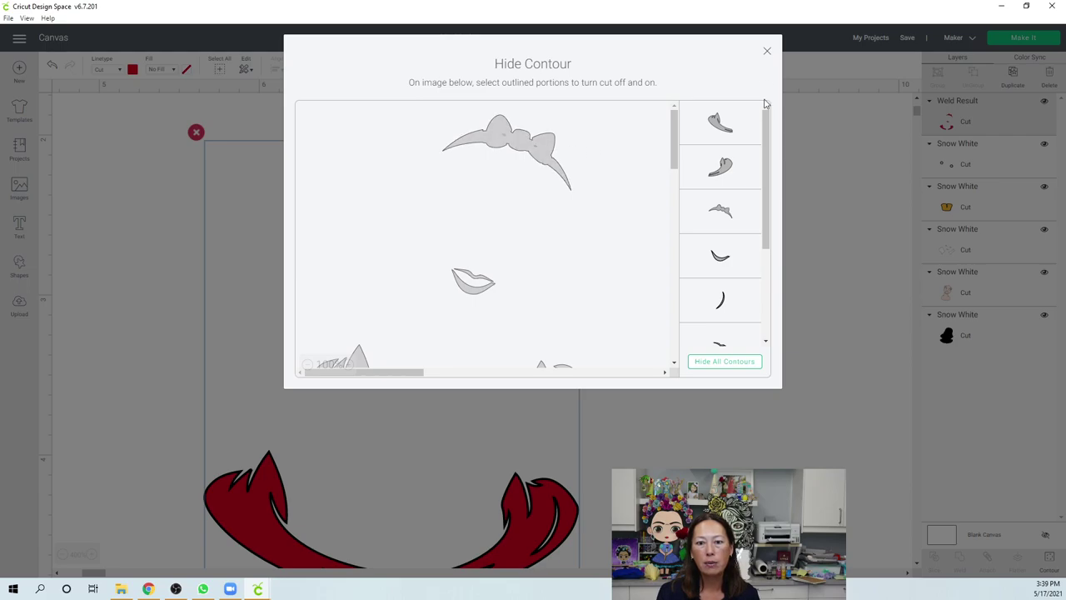
click(767, 52)
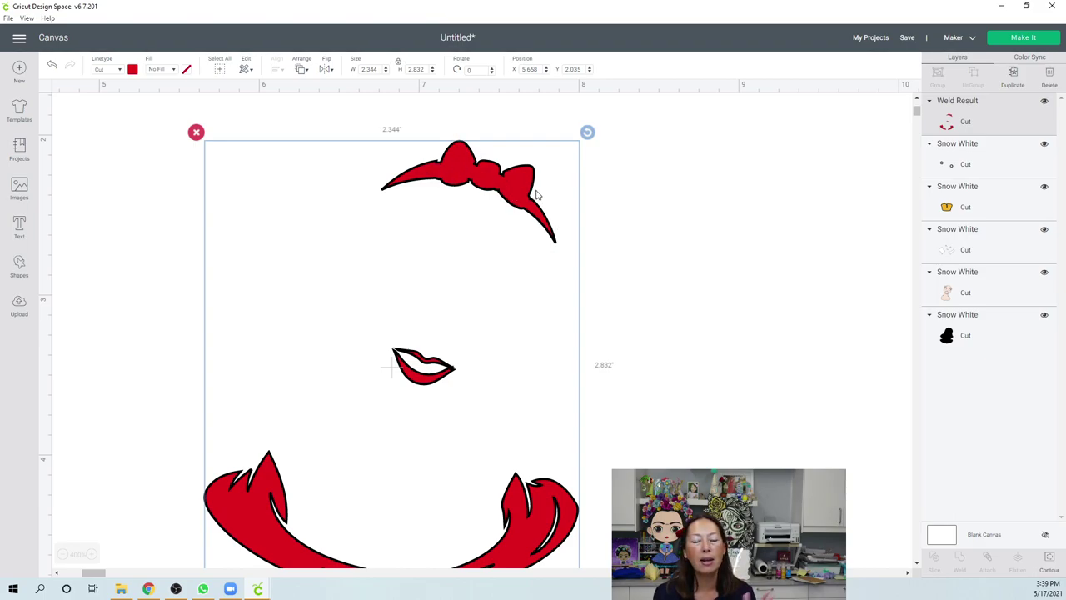
scroll(629, 306, down, 1)
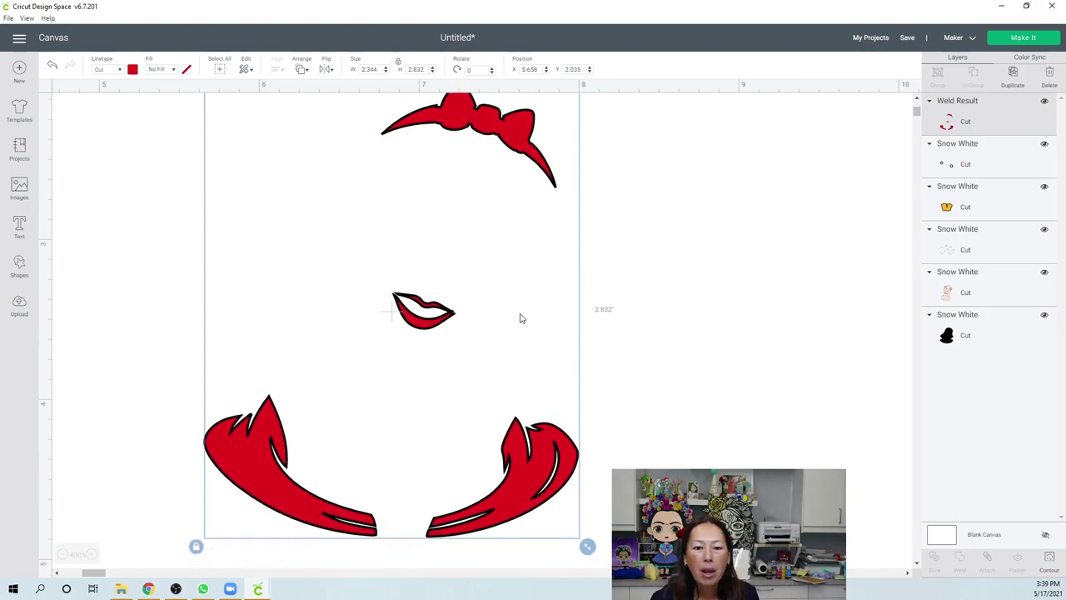
- Add a new circle and shrink it to a roughly 0.028-inch dot at the lips' left corner
click(683, 328)
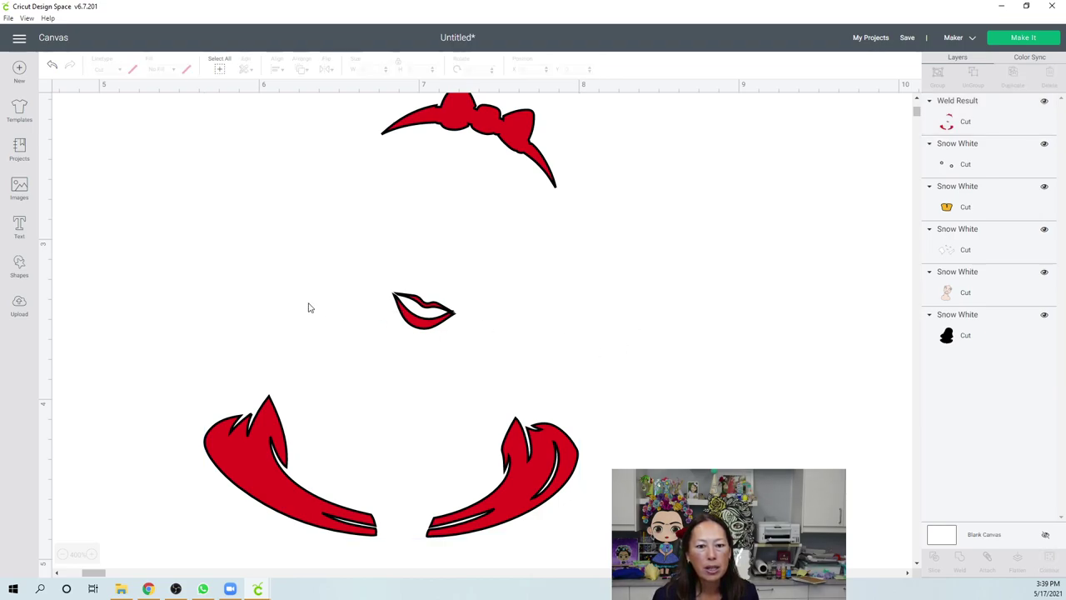
click(21, 266)
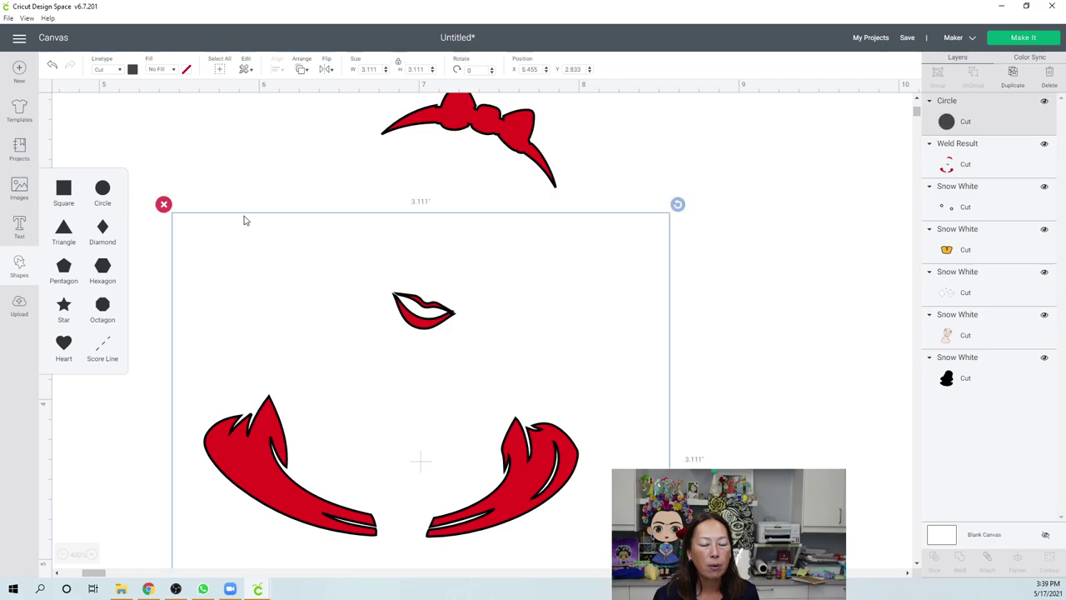
drag(479, 293, 574, 171)
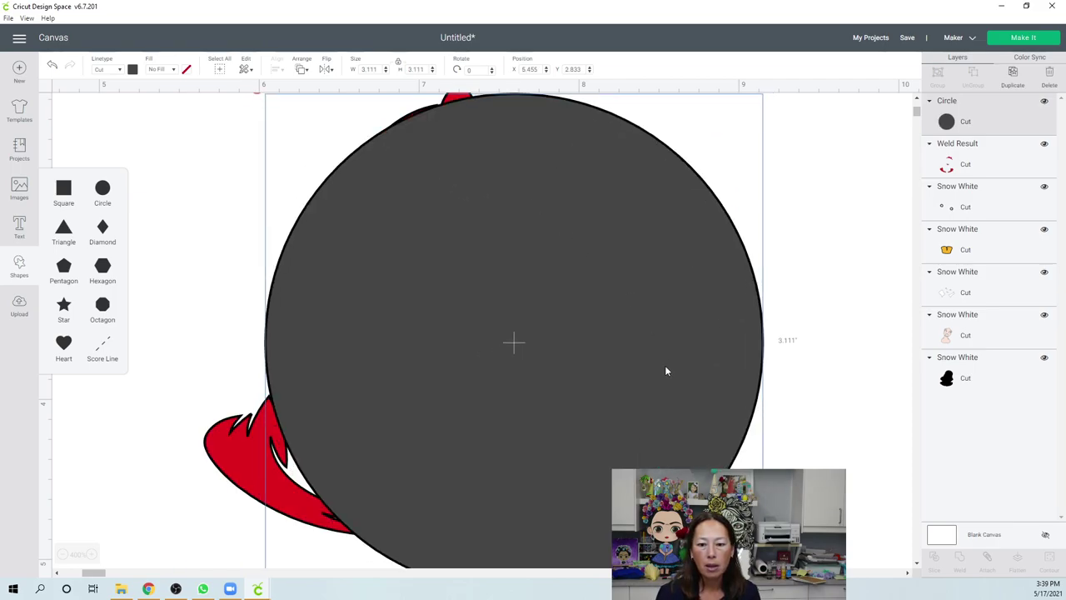
scroll(739, 442, down, 6)
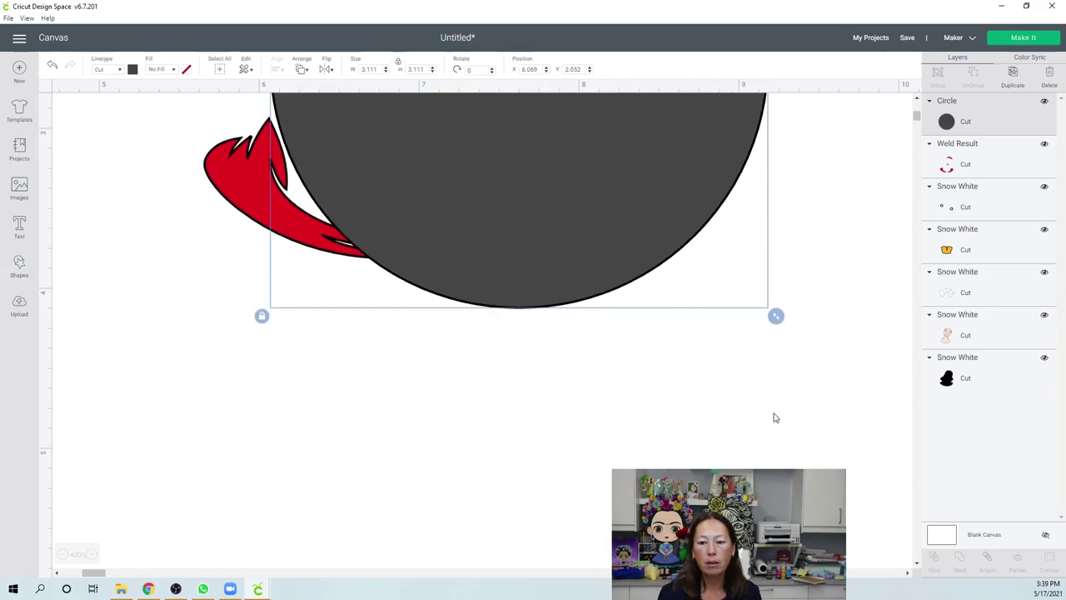
drag(776, 316, 480, 109)
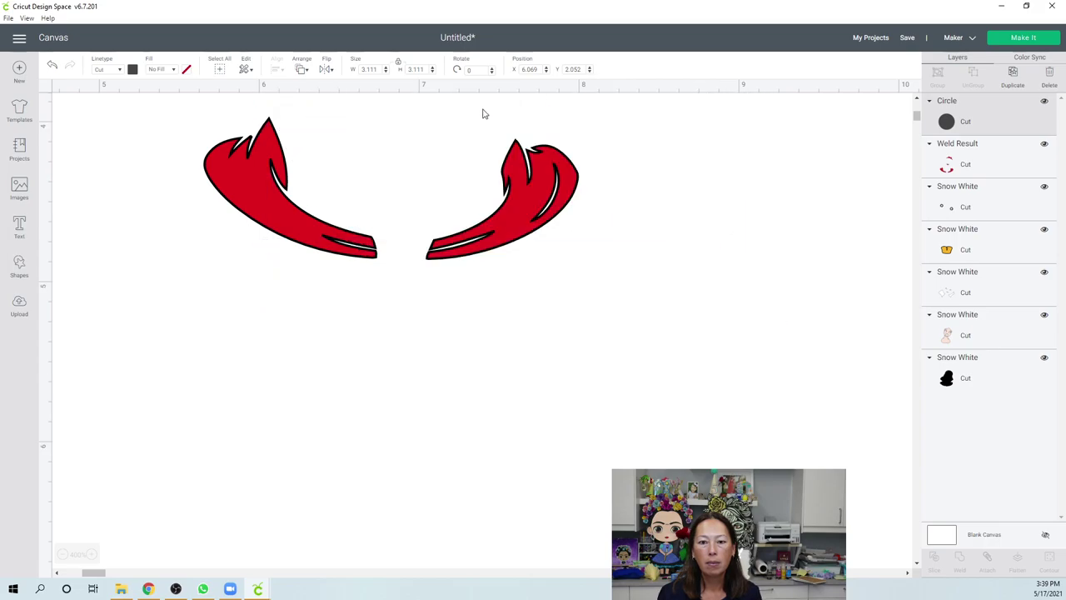
scroll(536, 232, up, 9)
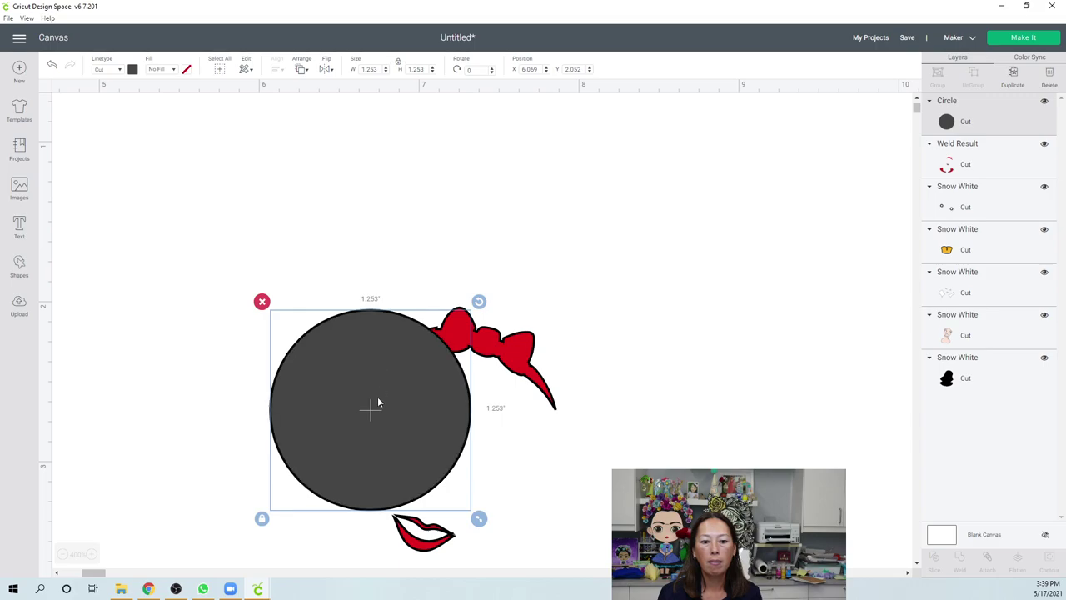
drag(371, 409, 368, 424)
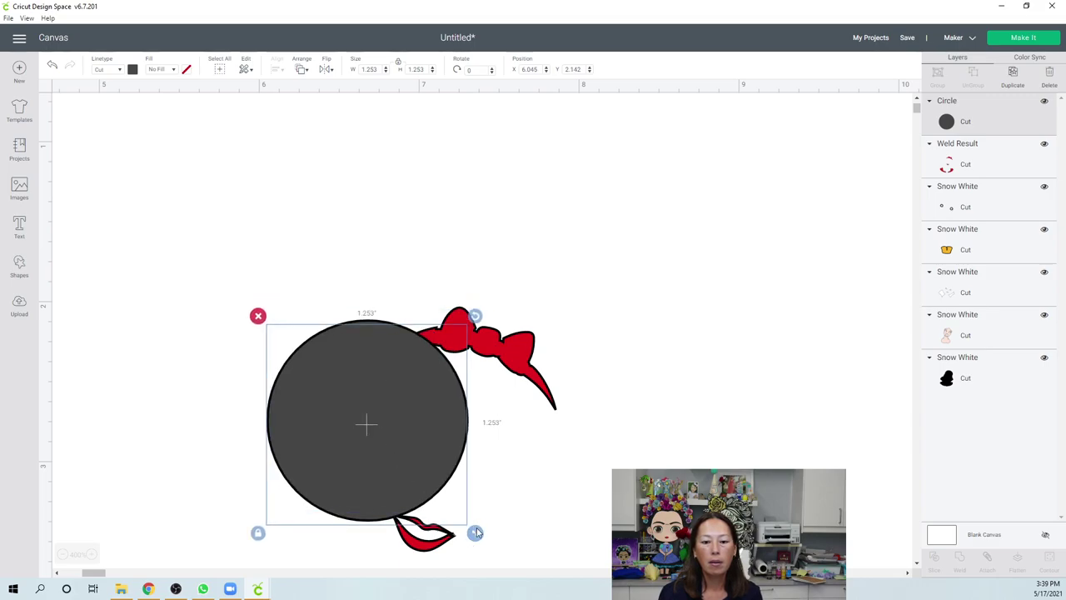
drag(475, 533, 305, 394)
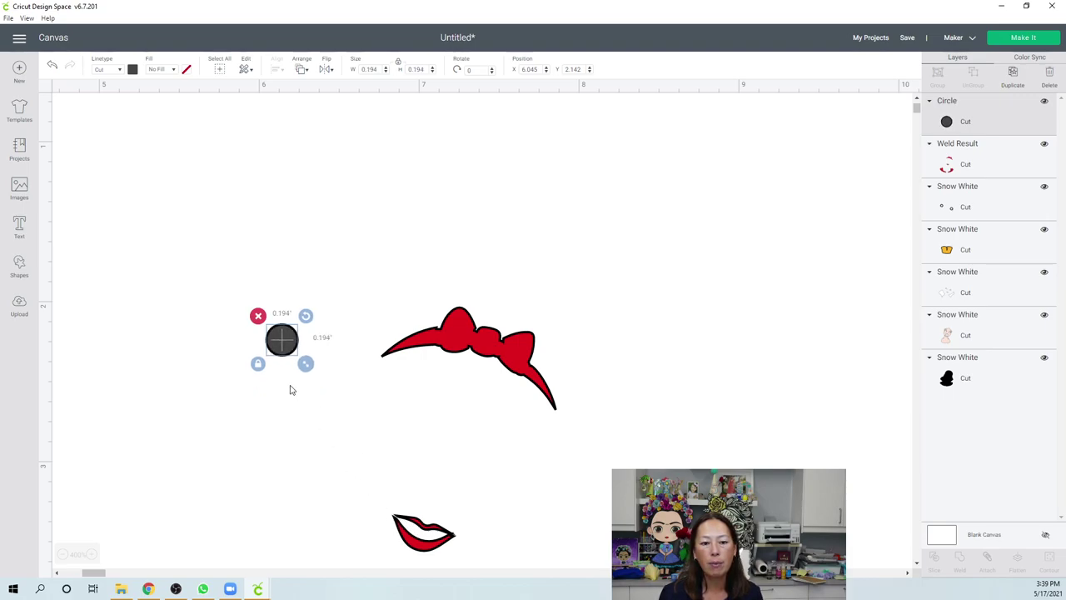
drag(305, 362, 405, 533)
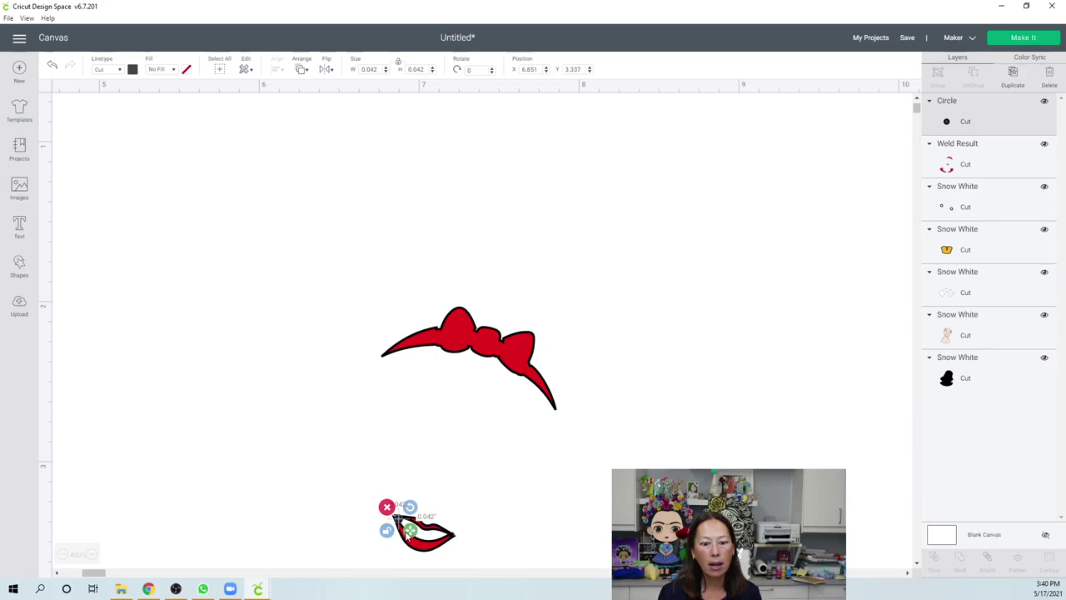
drag(406, 533, 504, 525)
- Duplicate the tiny black dot and place the copy at the other lip corner
click(549, 524)
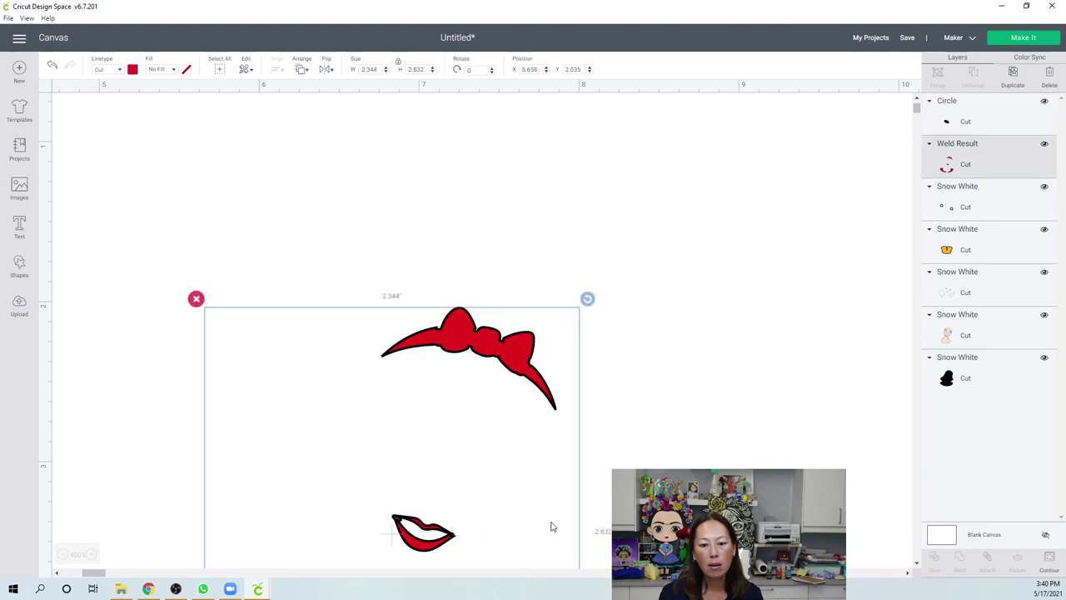
click(770, 460)
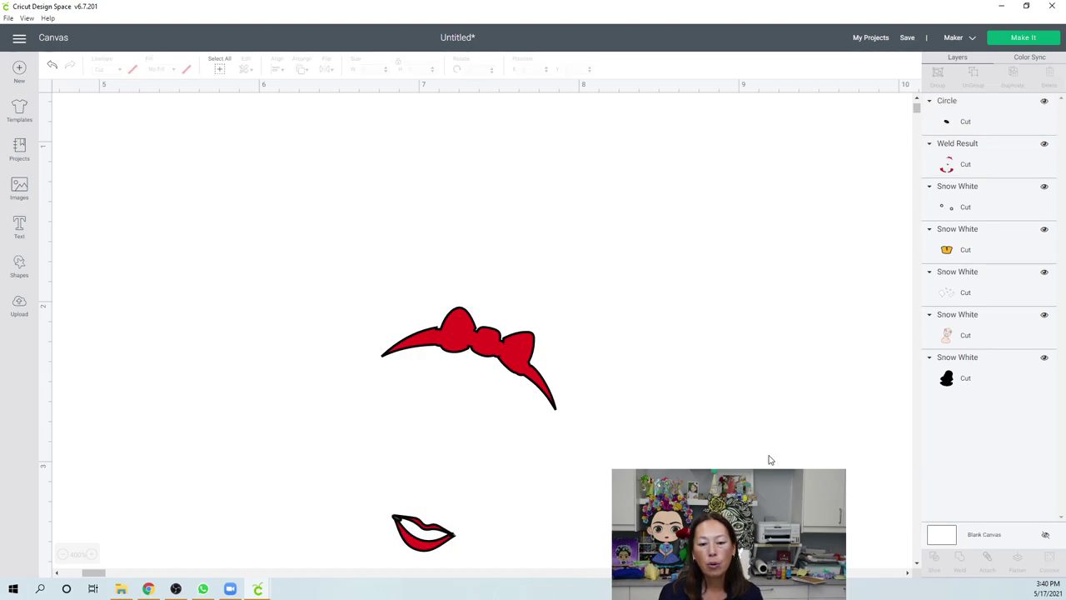
click(403, 523)
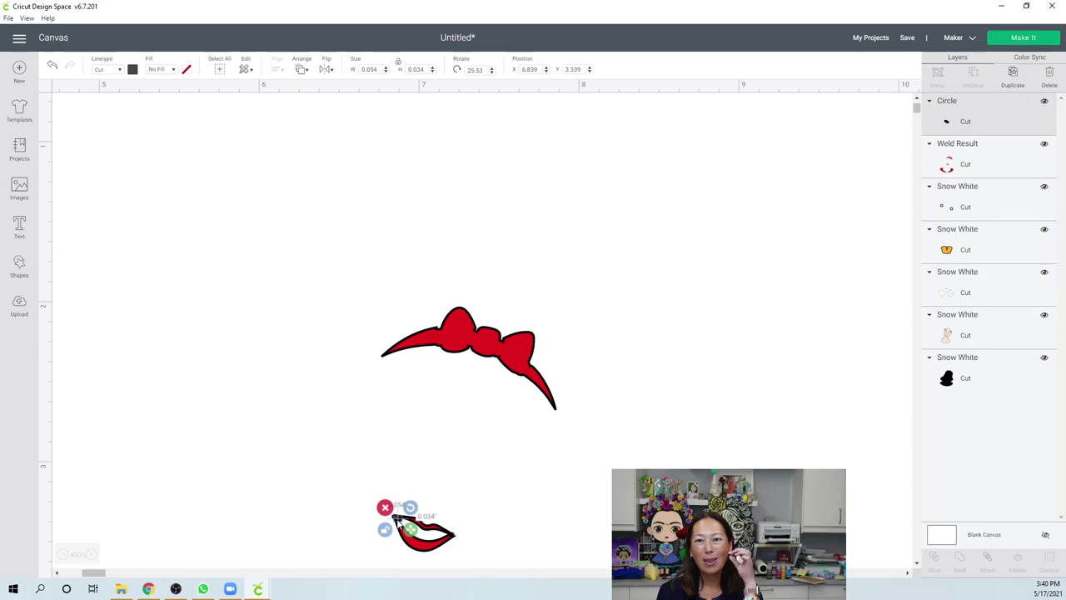
click(1006, 86)
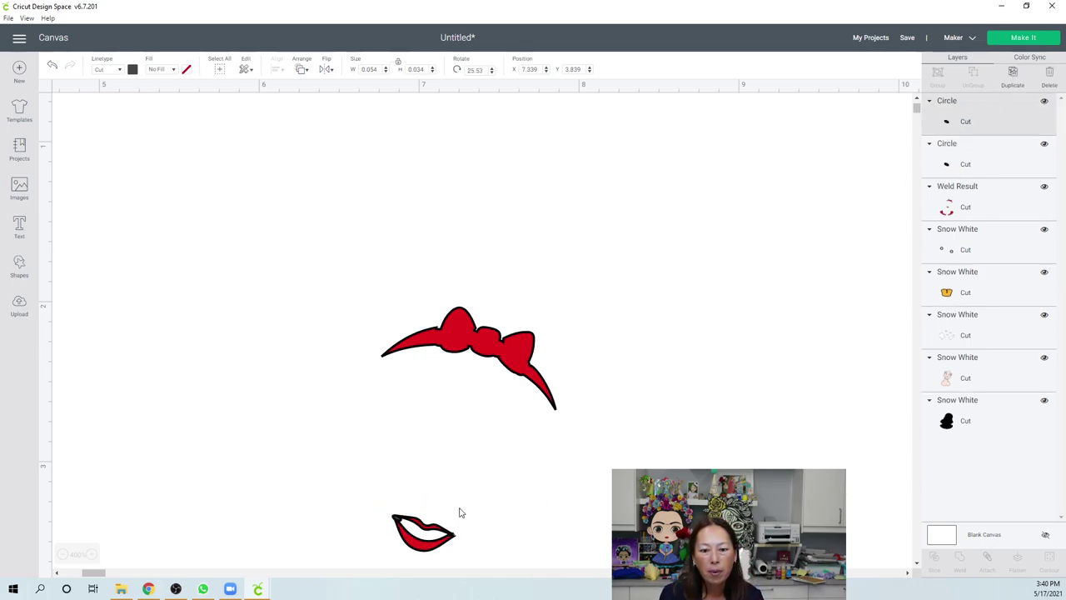
scroll(447, 485, down, 2)
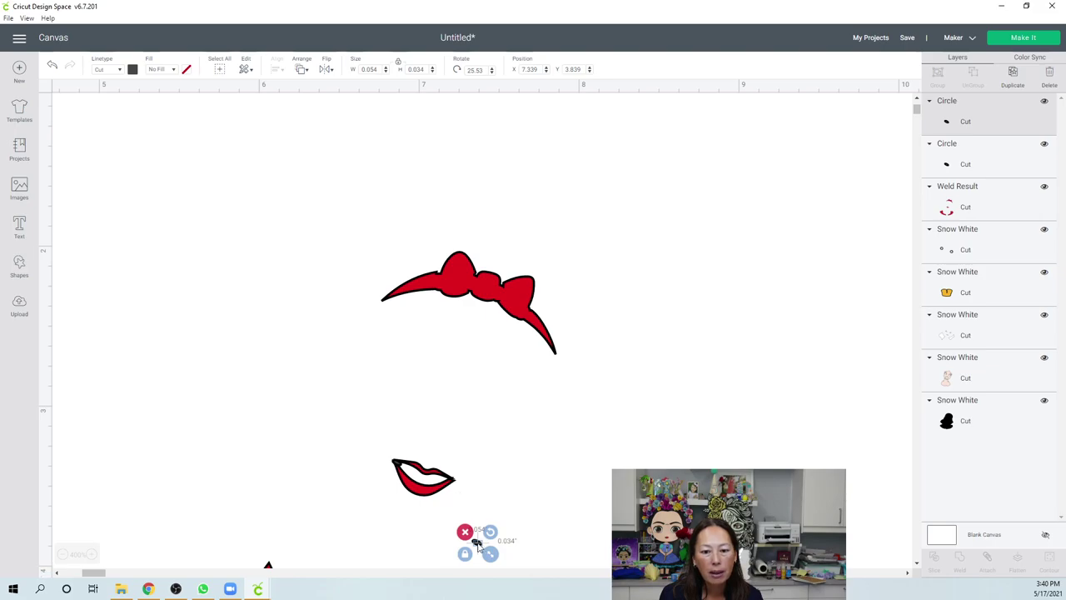
drag(471, 537, 451, 483)
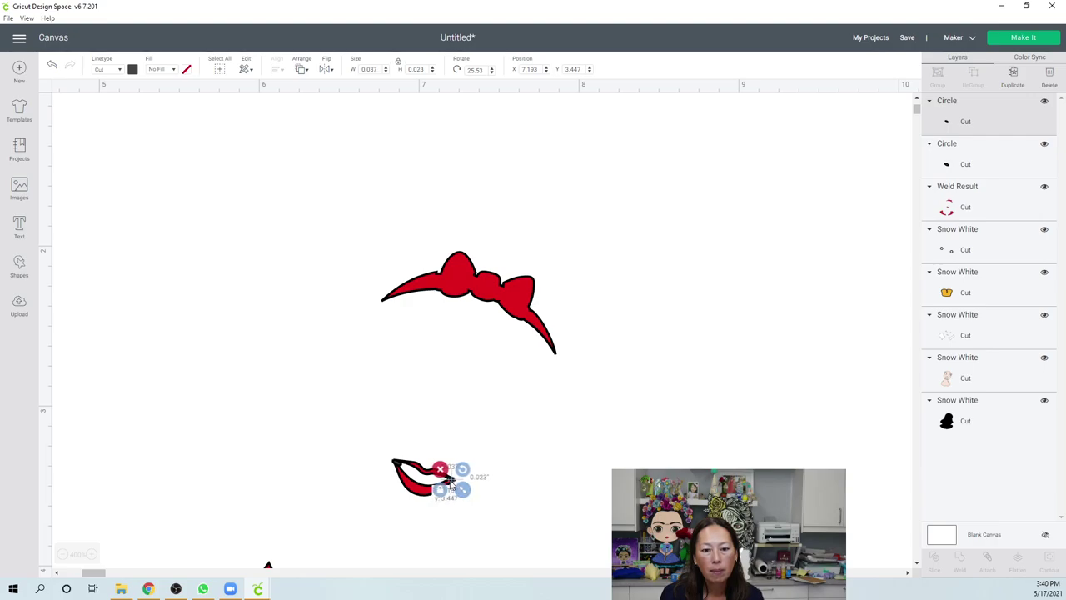
- Weld both dots into the lips-and-bow design and move it to X 6.023, Y 1.115
click(557, 495)
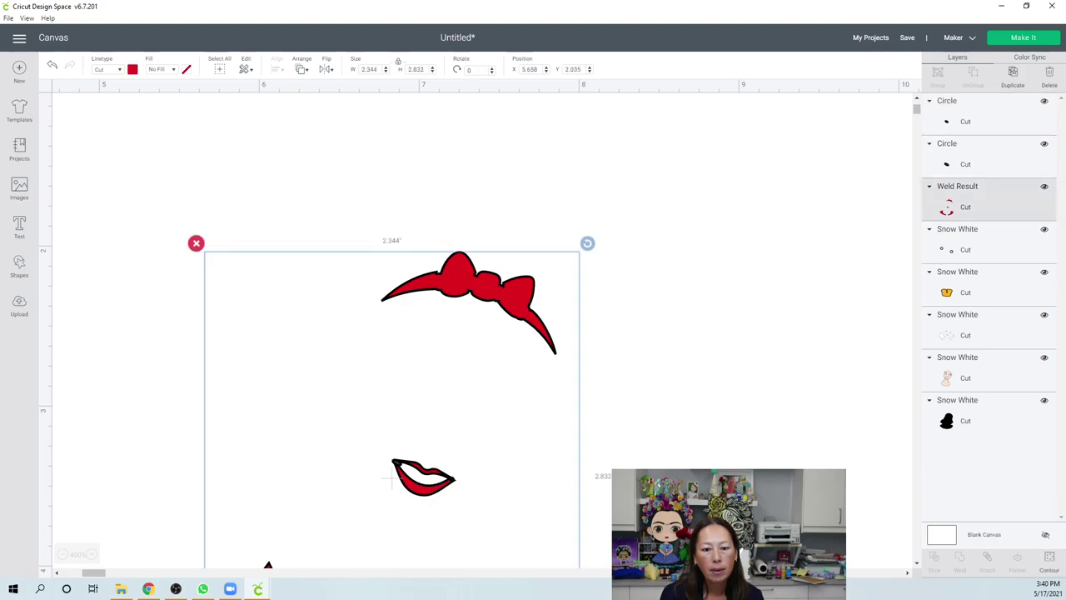
drag(710, 506, 366, 454)
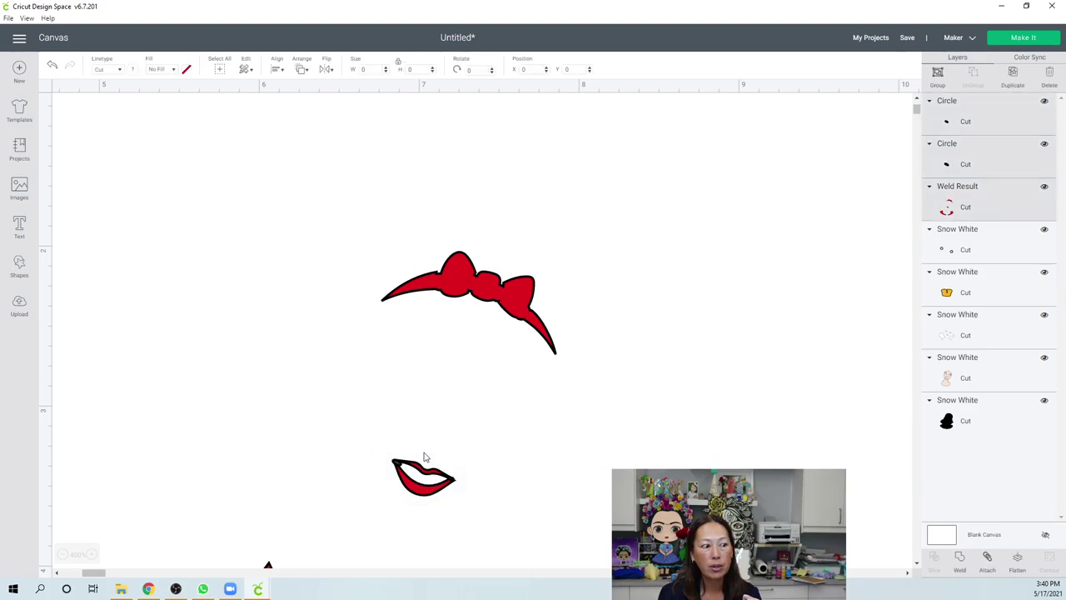
click(960, 557)
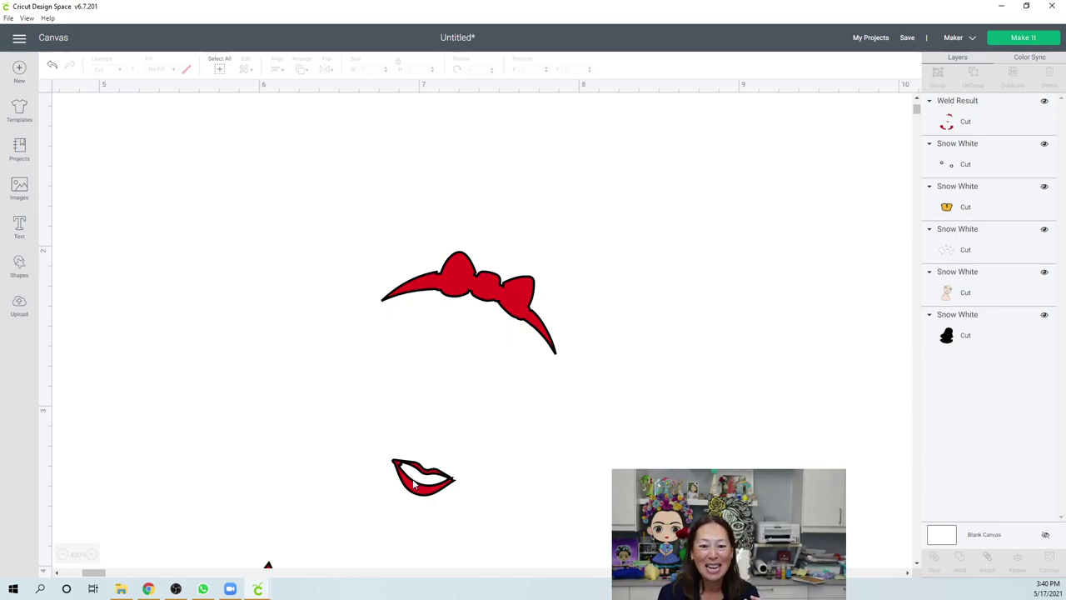
drag(414, 485, 474, 334)
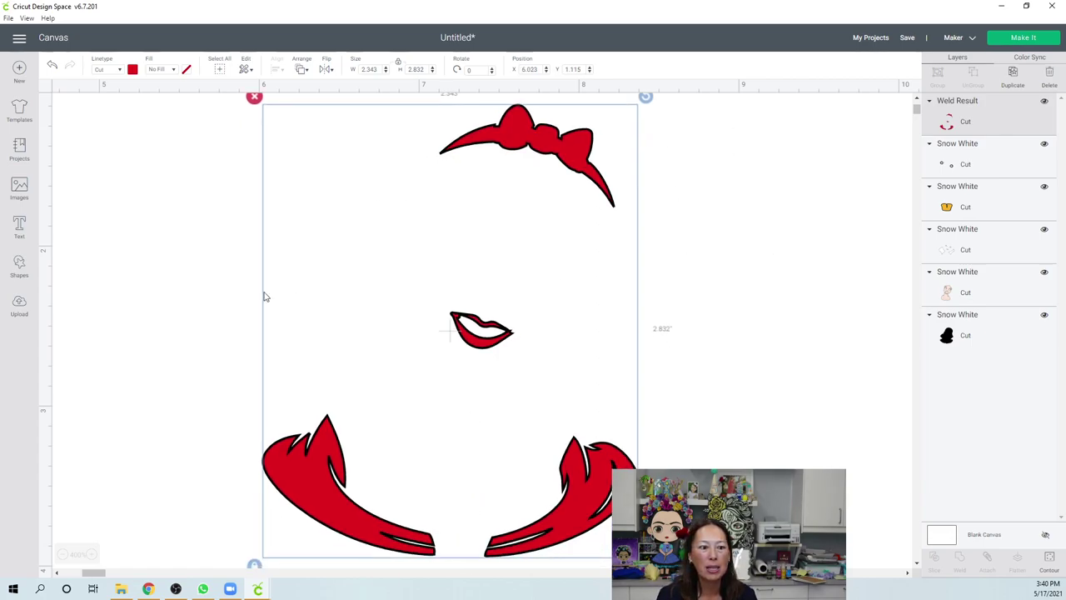
- Zoom out twice and shift the whole design right and down
click(62, 554)
click(62, 555)
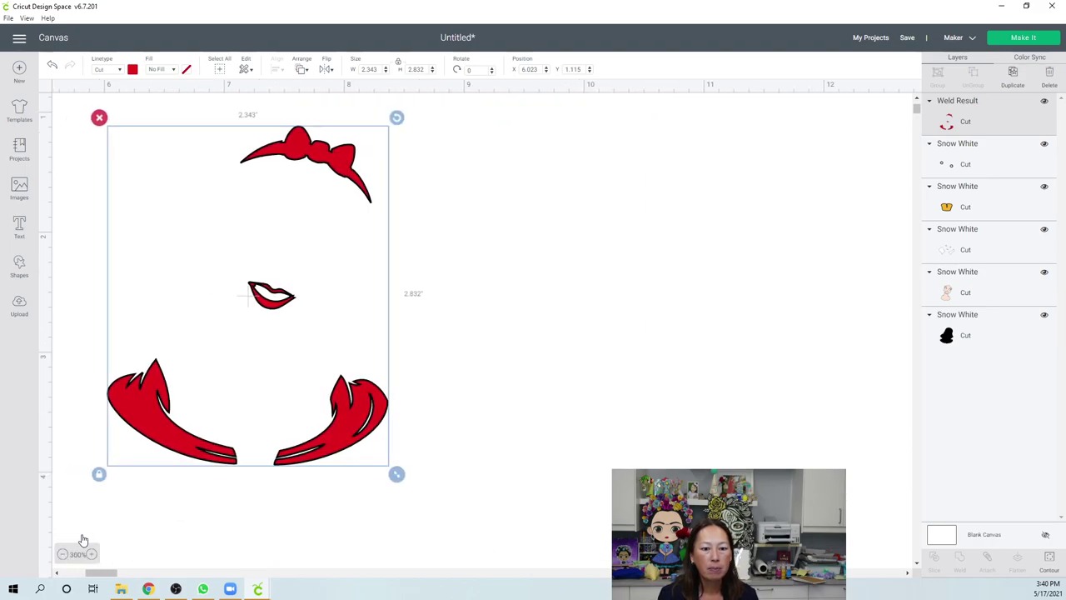
drag(170, 436, 422, 499)
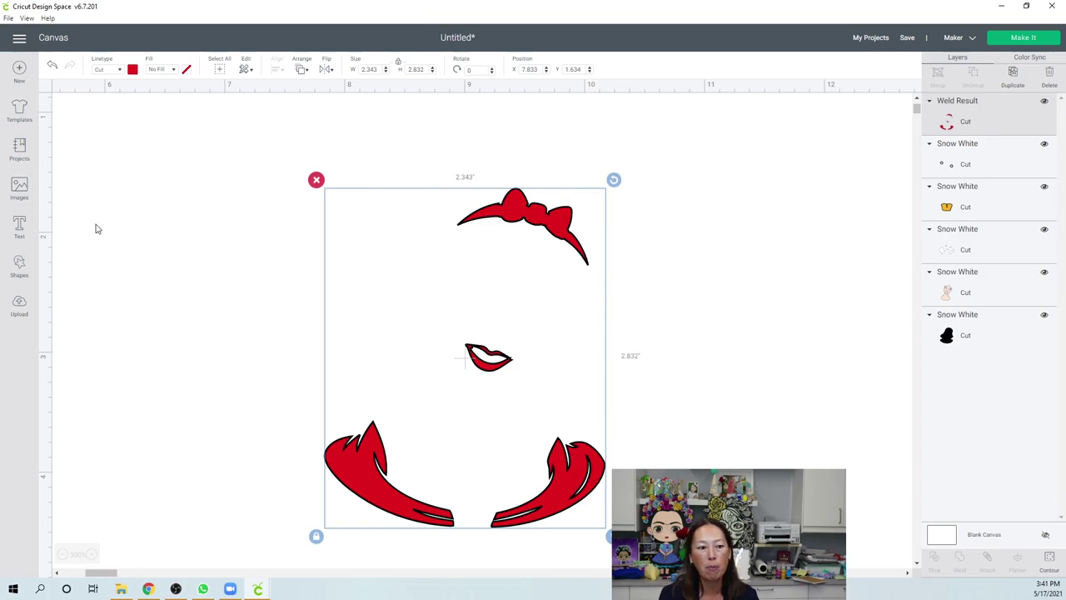
- Add a 3.111-inch square over the right hair piece and slice it against the welded piece
click(18, 266)
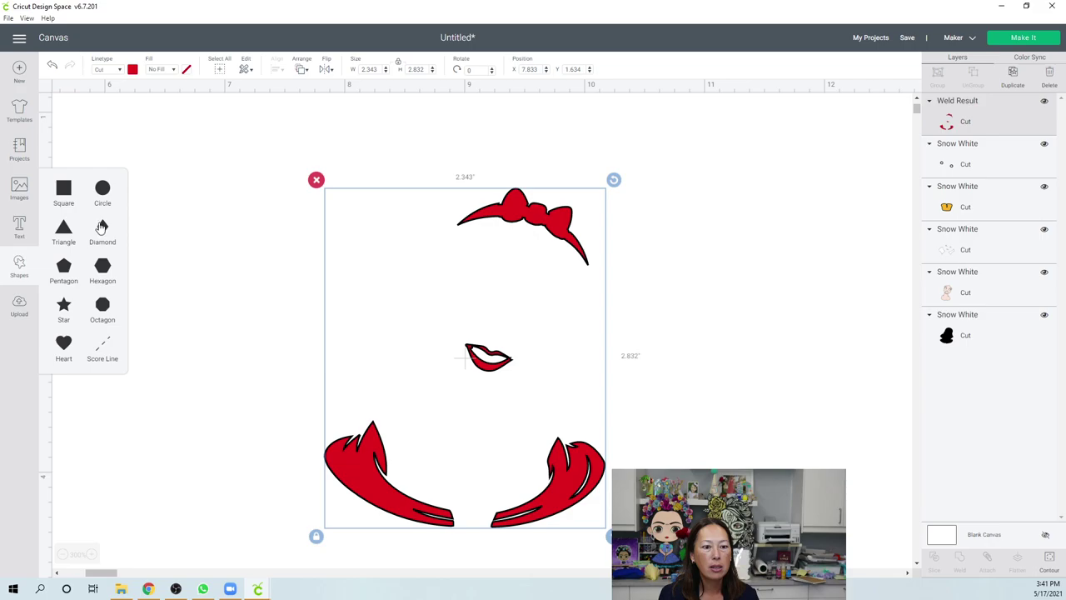
click(63, 192)
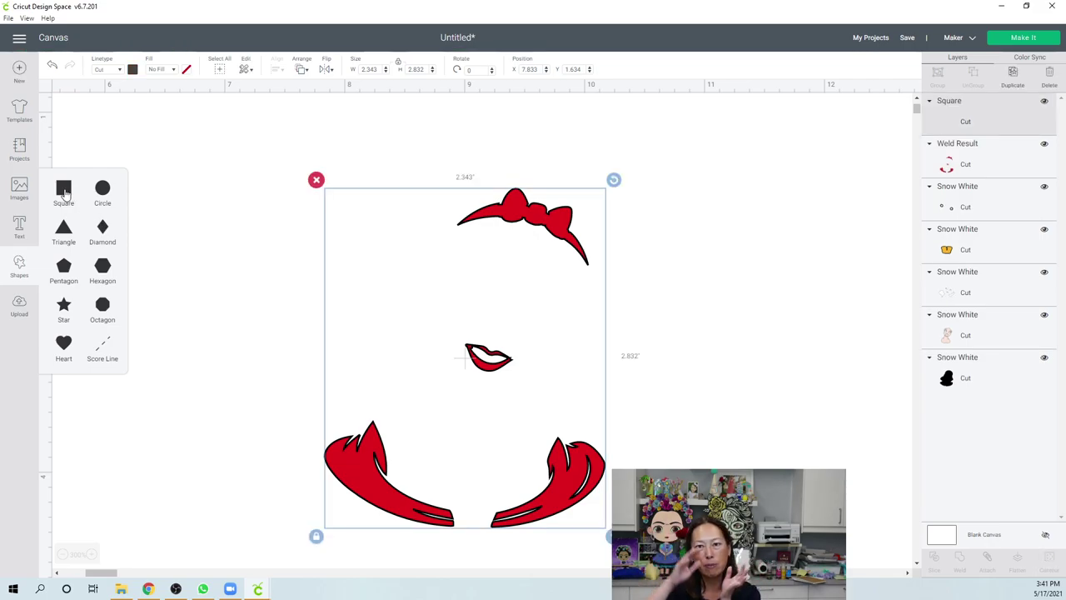
drag(394, 278, 548, 225)
drag(504, 303, 566, 446)
scroll(626, 235, down, 2)
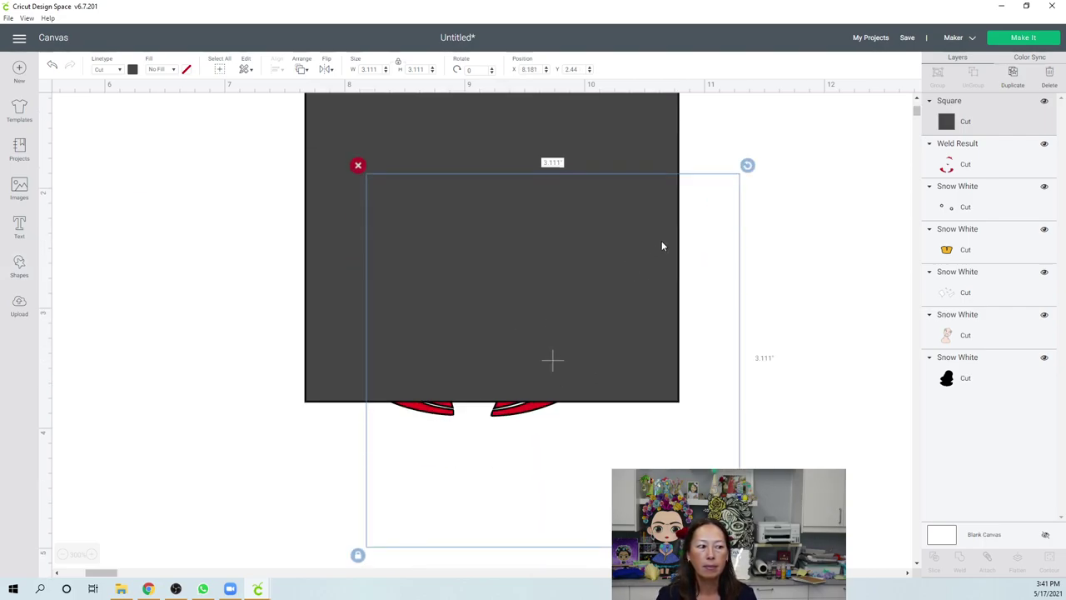
drag(603, 259, 577, 382)
click(667, 141)
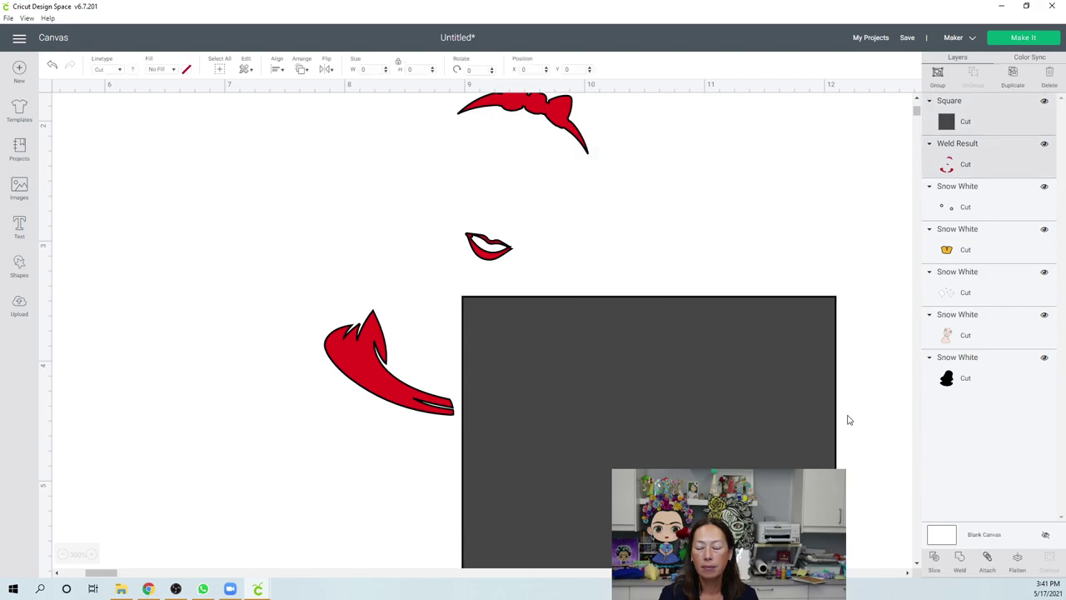
click(931, 557)
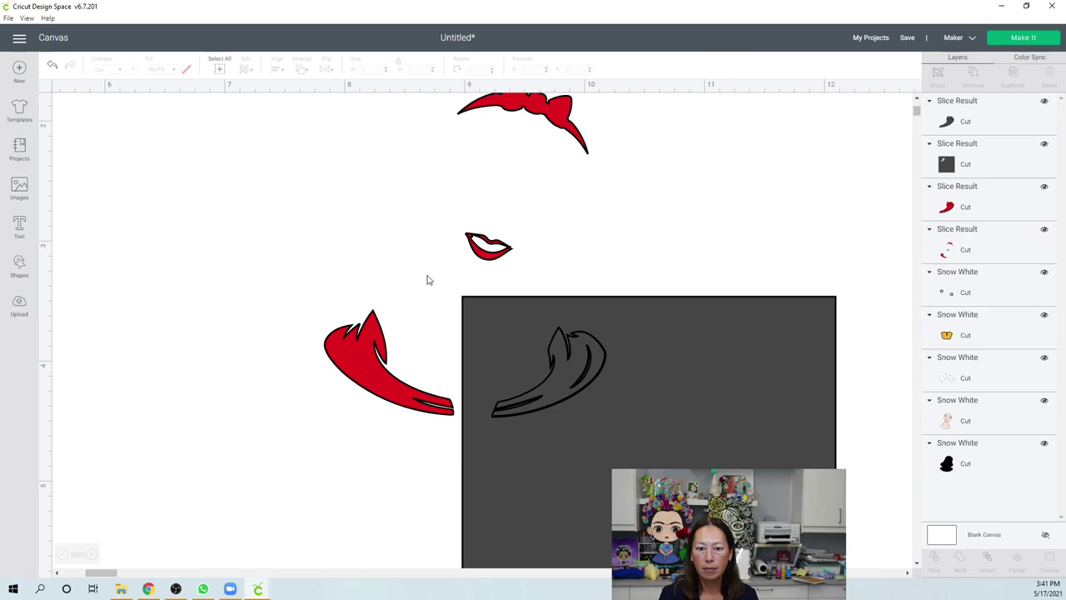
- Slice the square against the left hair piece, then move the bow and lips left and down
drag(340, 343, 704, 339)
click(656, 264)
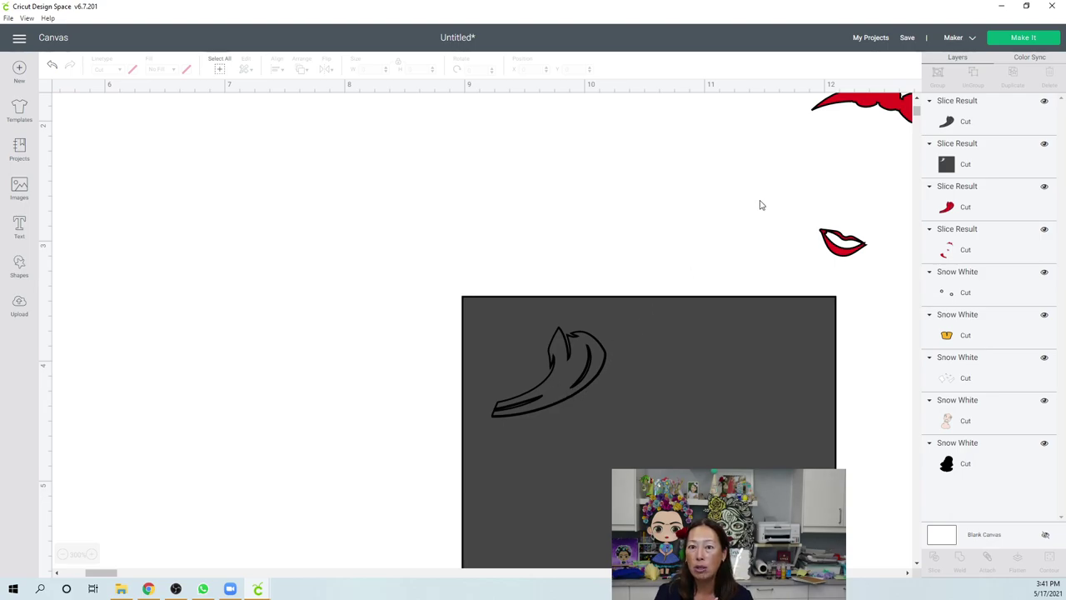
click(724, 179)
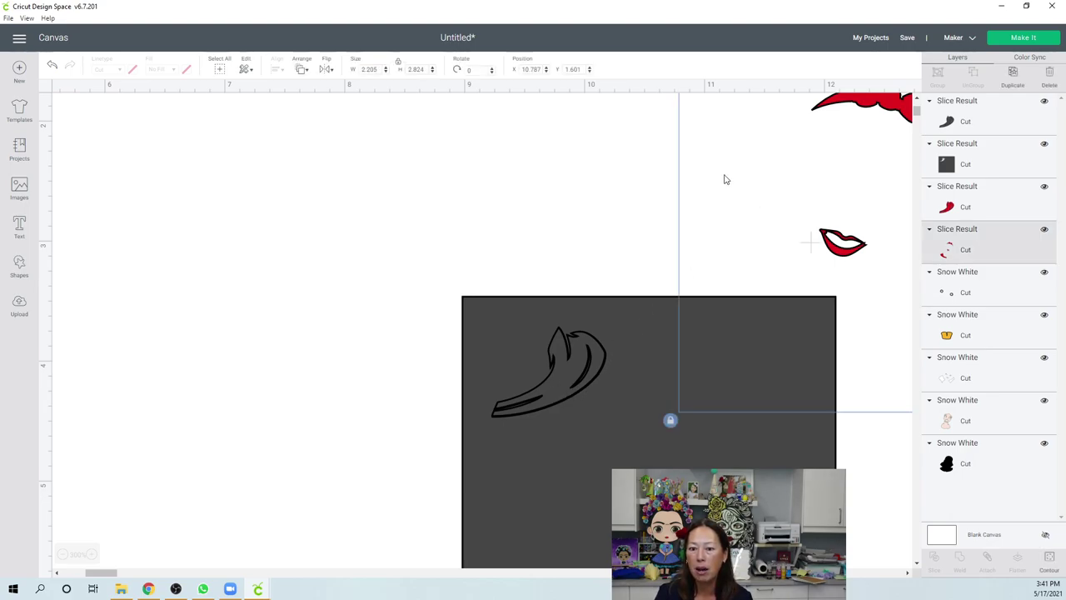
drag(667, 163, 823, 360)
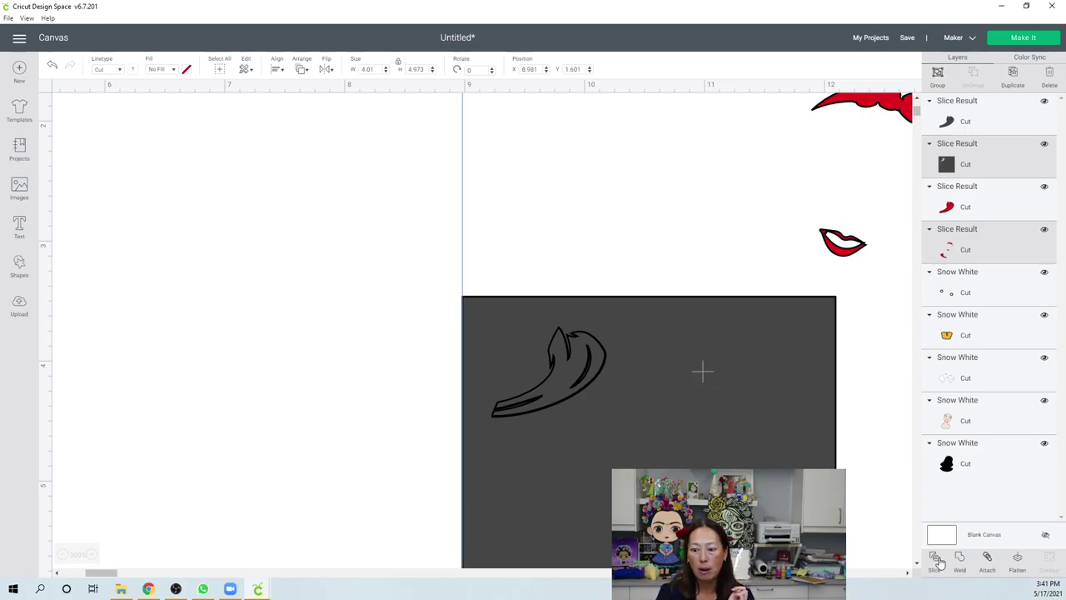
click(936, 562)
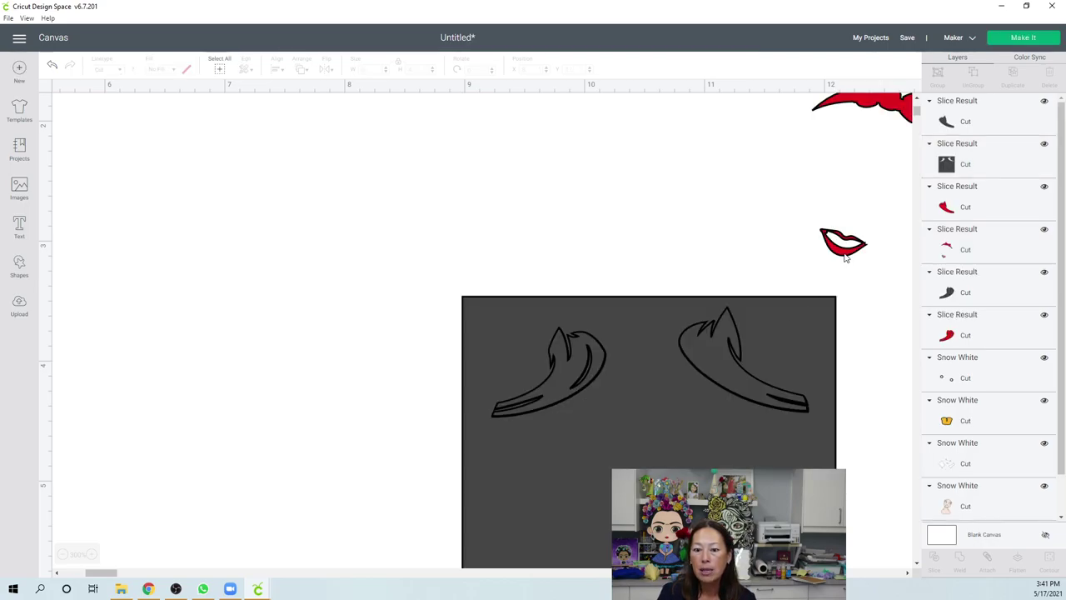
drag(845, 258, 596, 338)
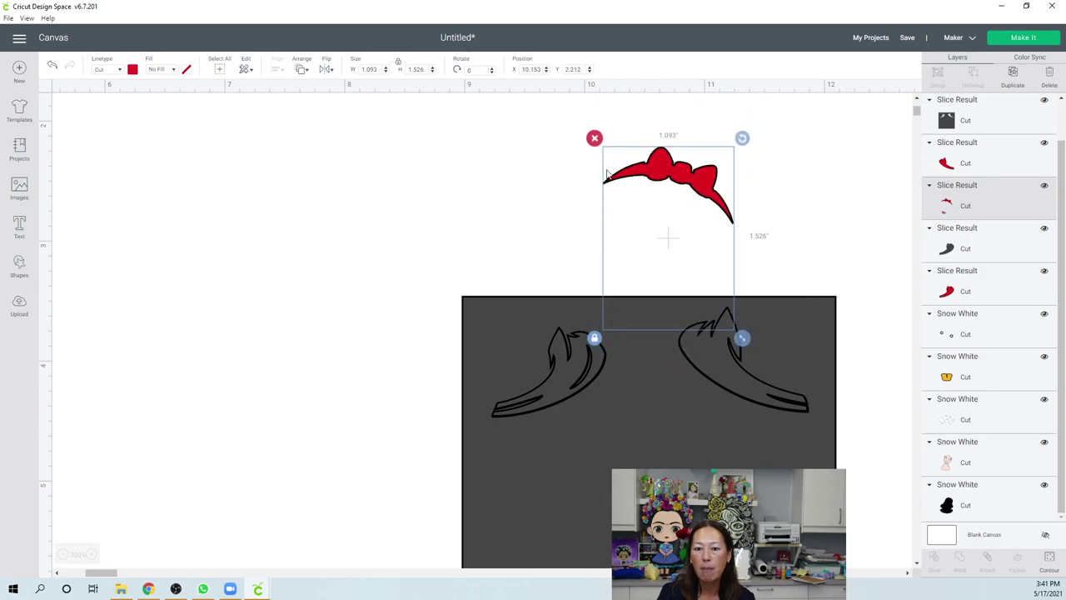
- Slice the bow against the grey square
click(613, 116)
drag(615, 112, 648, 313)
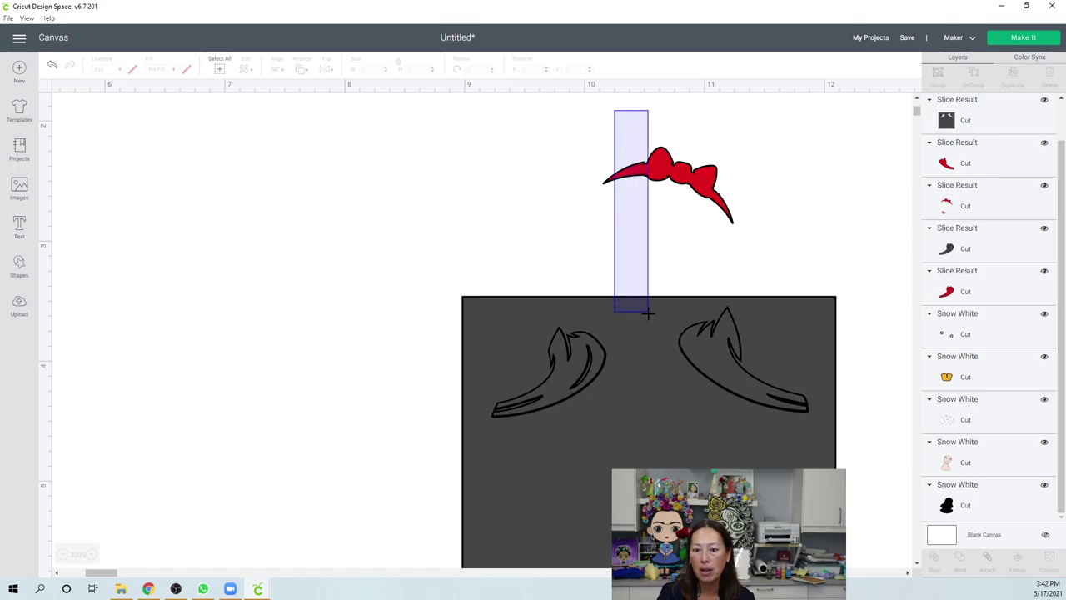
drag(648, 314, 648, 313)
click(935, 558)
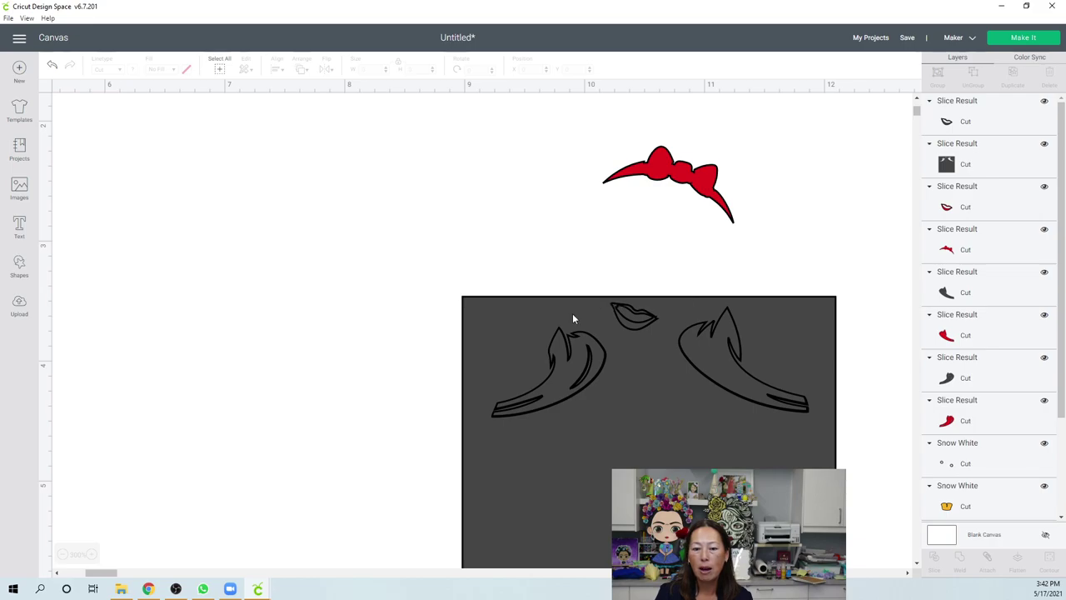
- Delete the leftover grey rectangle and both grey hair scraps, and pull the grey lip piece away
click(572, 313)
drag(640, 424, 721, 551)
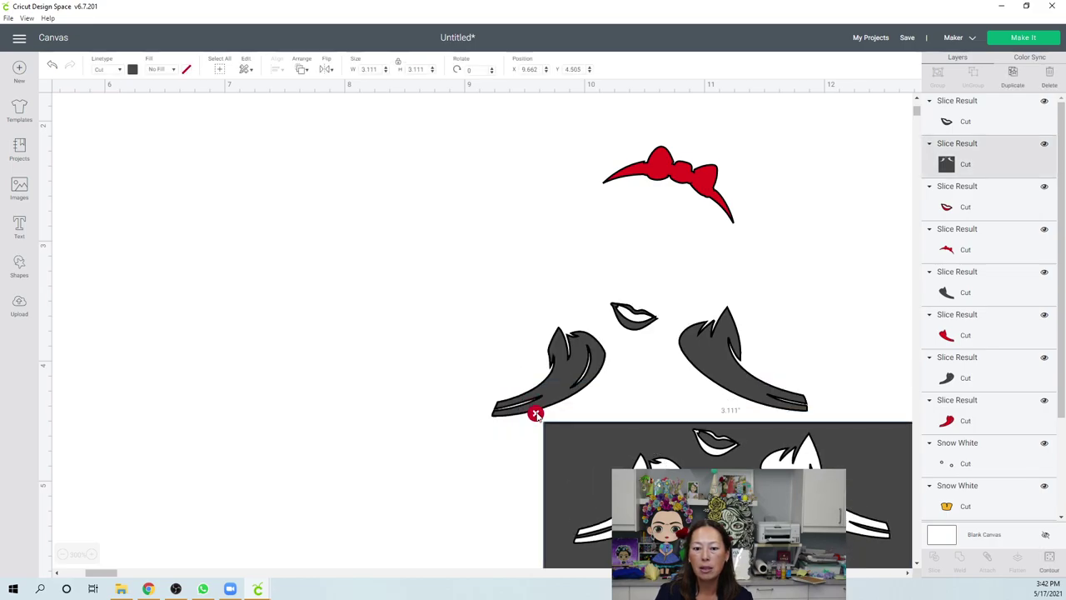
click(536, 414)
mouse_move(548, 359)
mouse_down()
mouse_move(518, 318)
mouse_move(517, 293)
mouse_up()
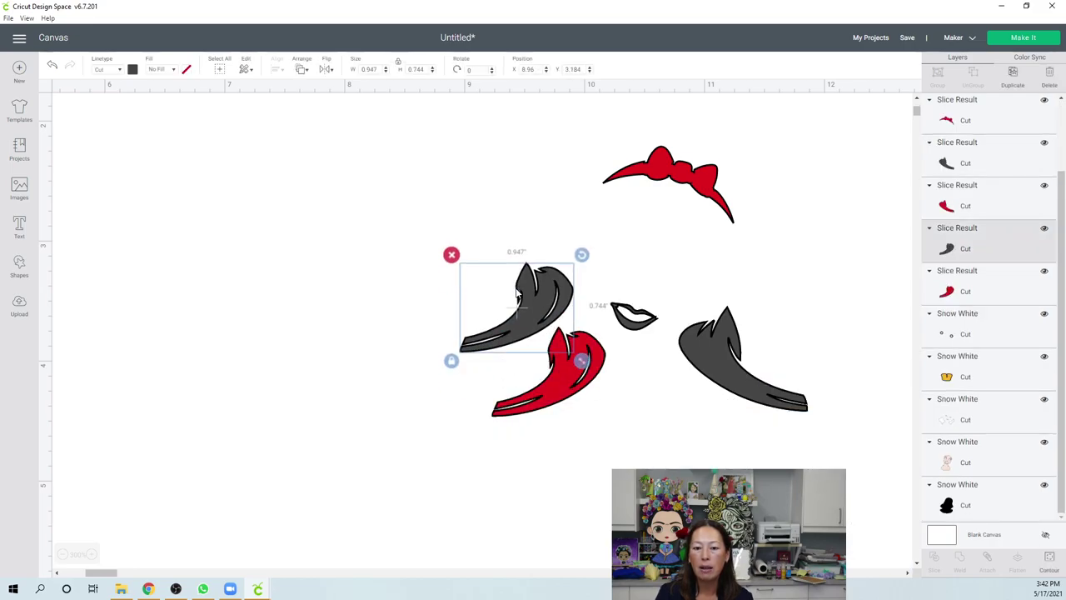
key(Delete)
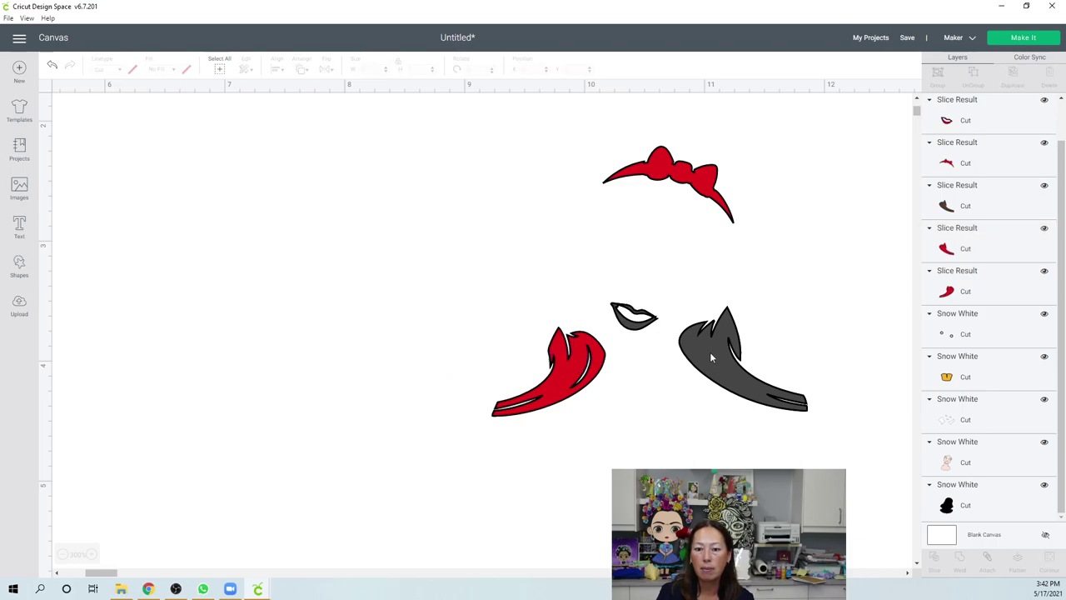
click(709, 349)
drag(710, 350, 618, 441)
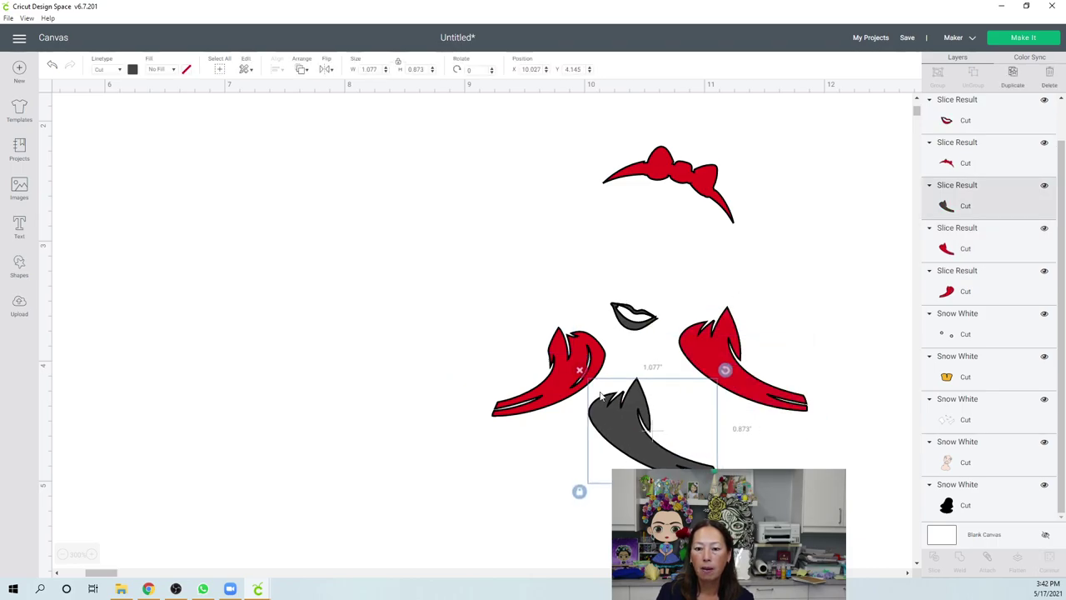
click(583, 373)
drag(637, 331, 621, 250)
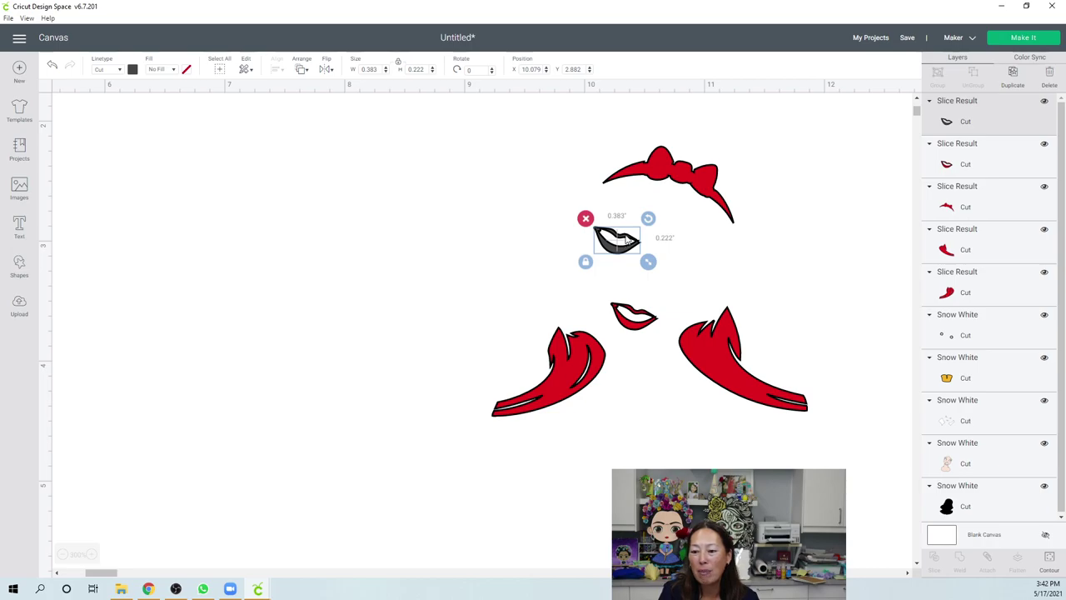
- Hide all inner contours on the grey lip piece and make it white
click(1050, 561)
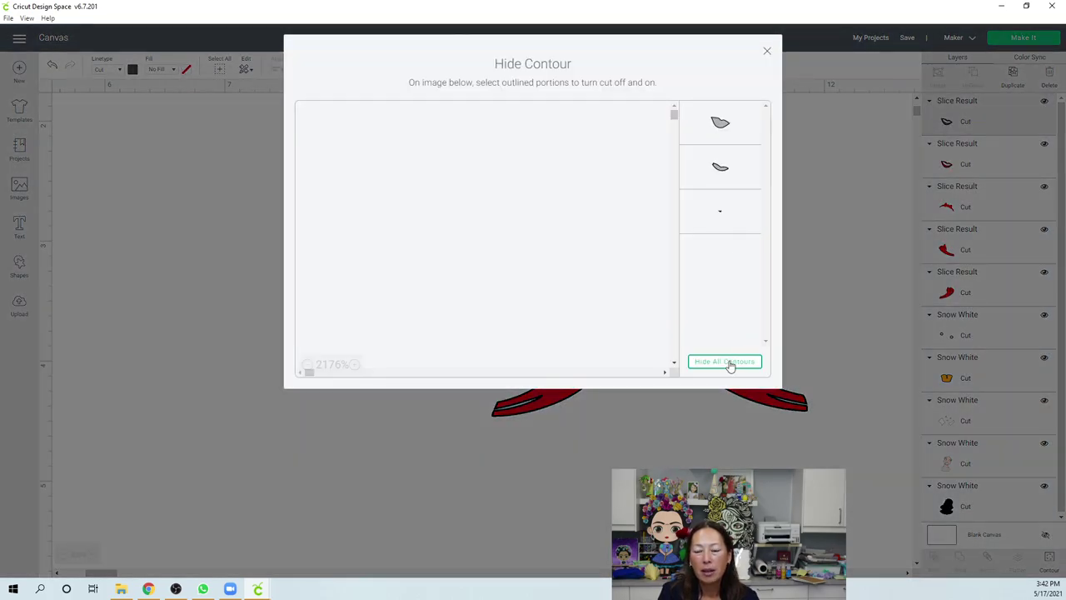
click(725, 361)
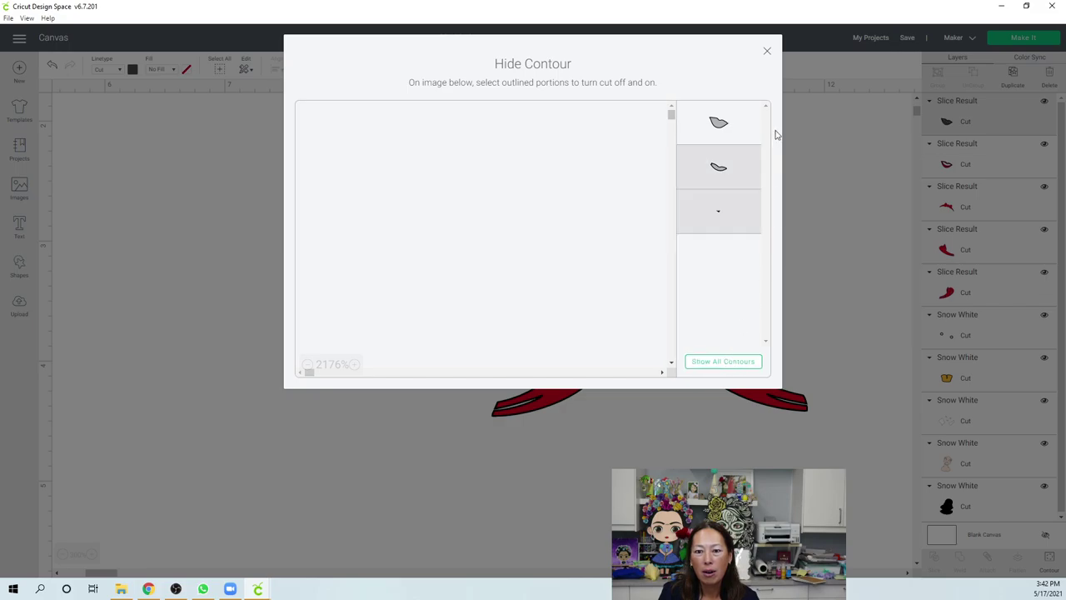
click(767, 52)
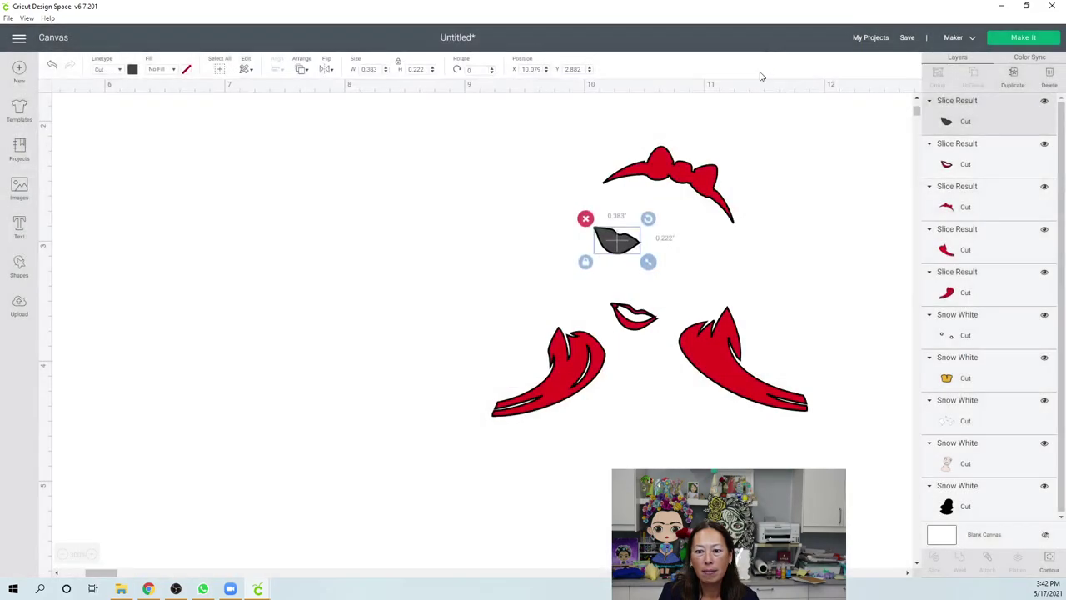
click(133, 70)
click(173, 112)
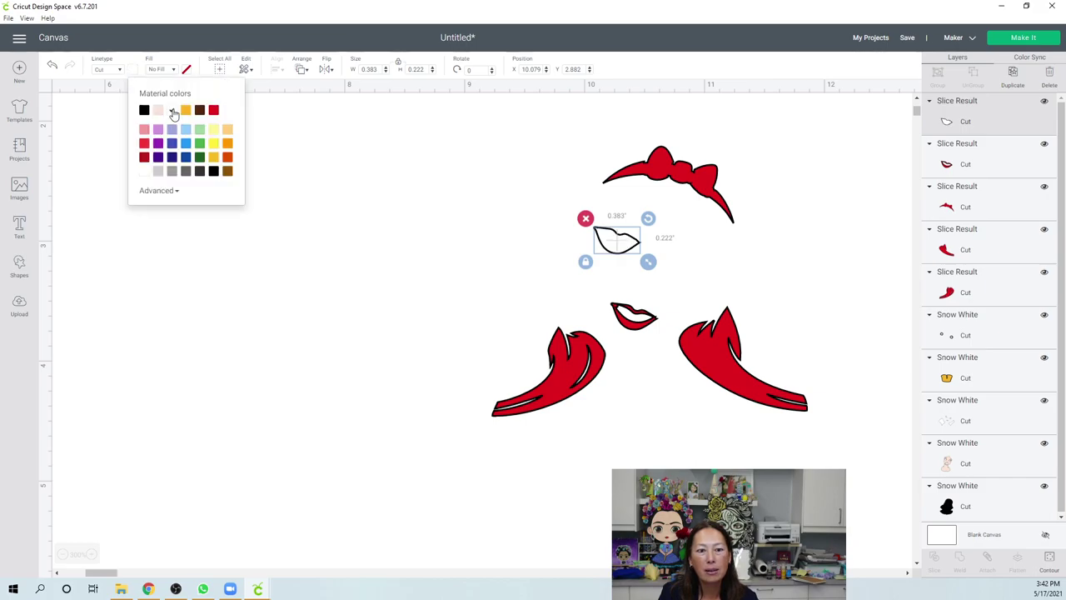
- Place the red lips on the white lip base, send them to front, and align them
click(642, 318)
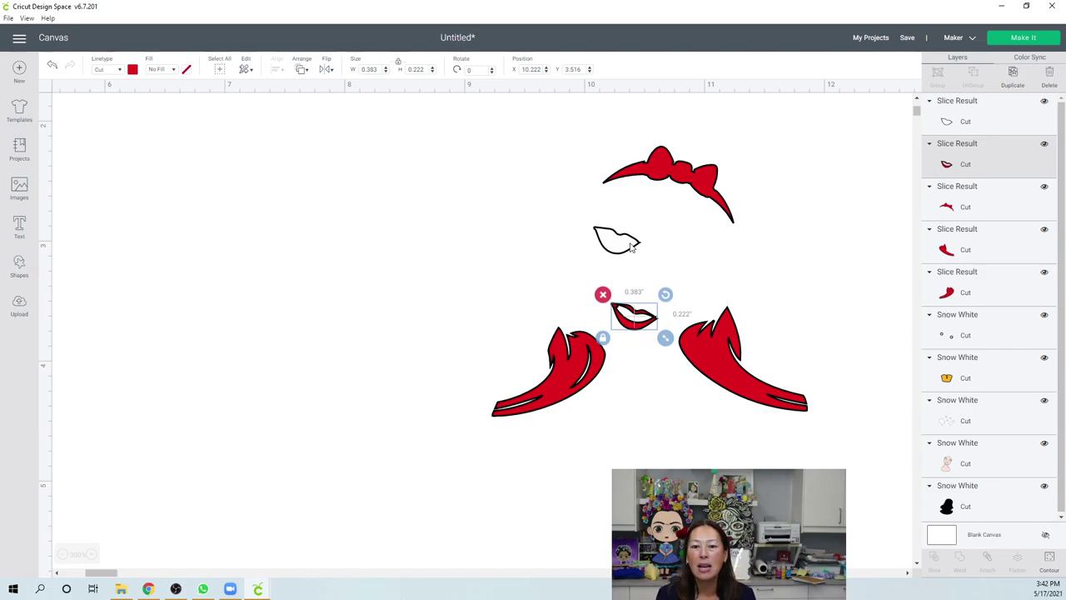
drag(635, 331, 616, 255)
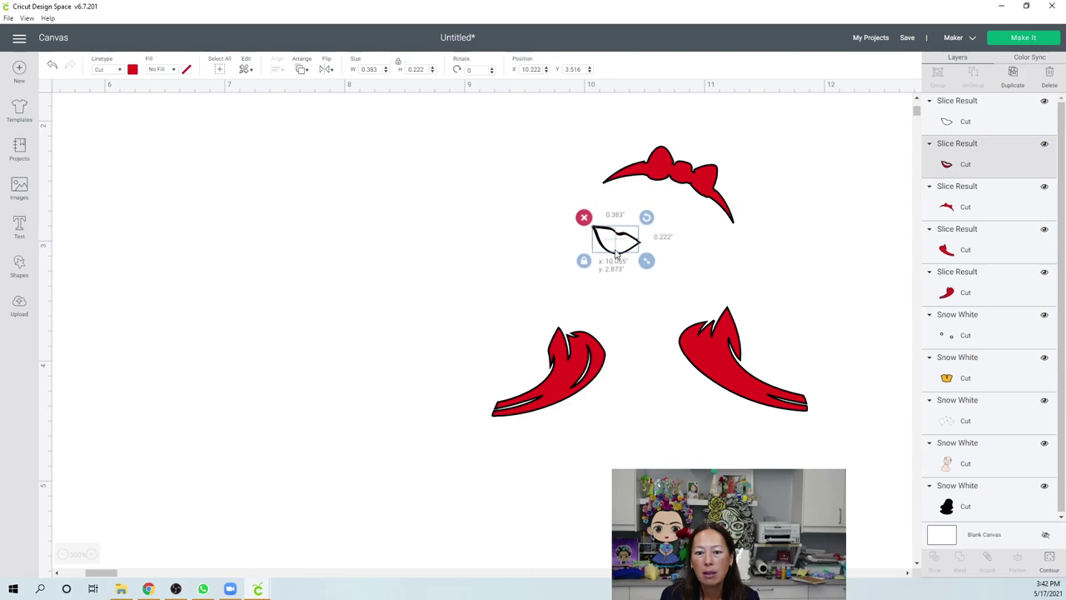
click(303, 70)
click(304, 136)
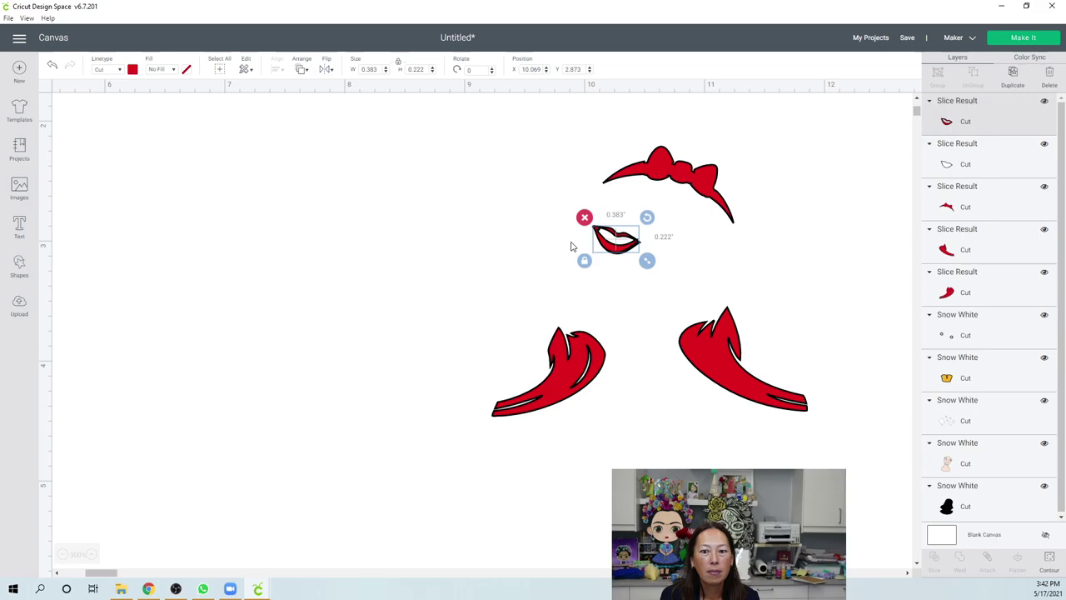
drag(621, 252, 621, 253)
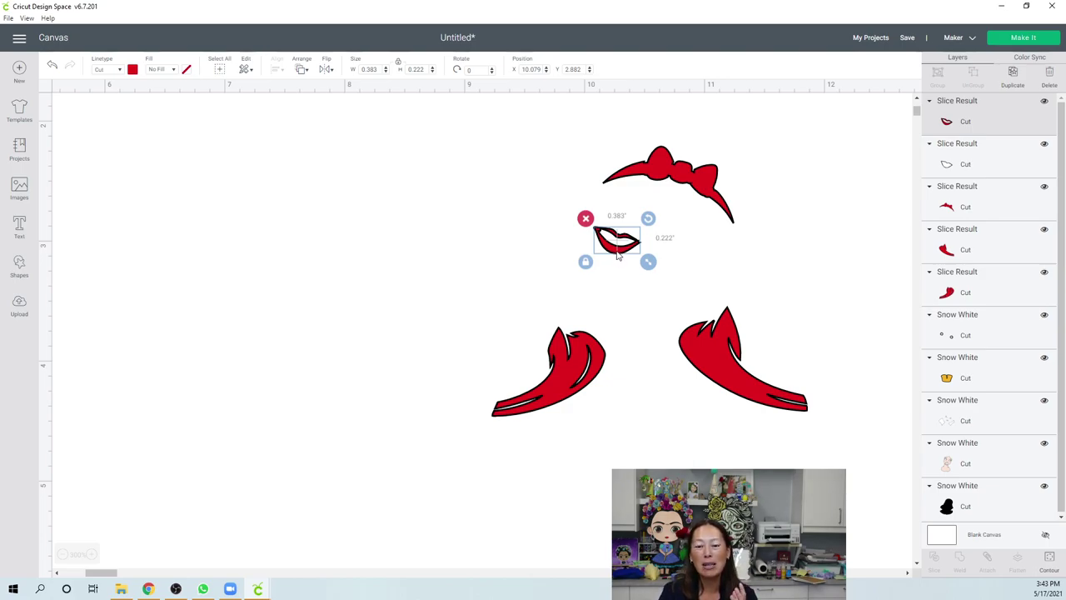
click(492, 228)
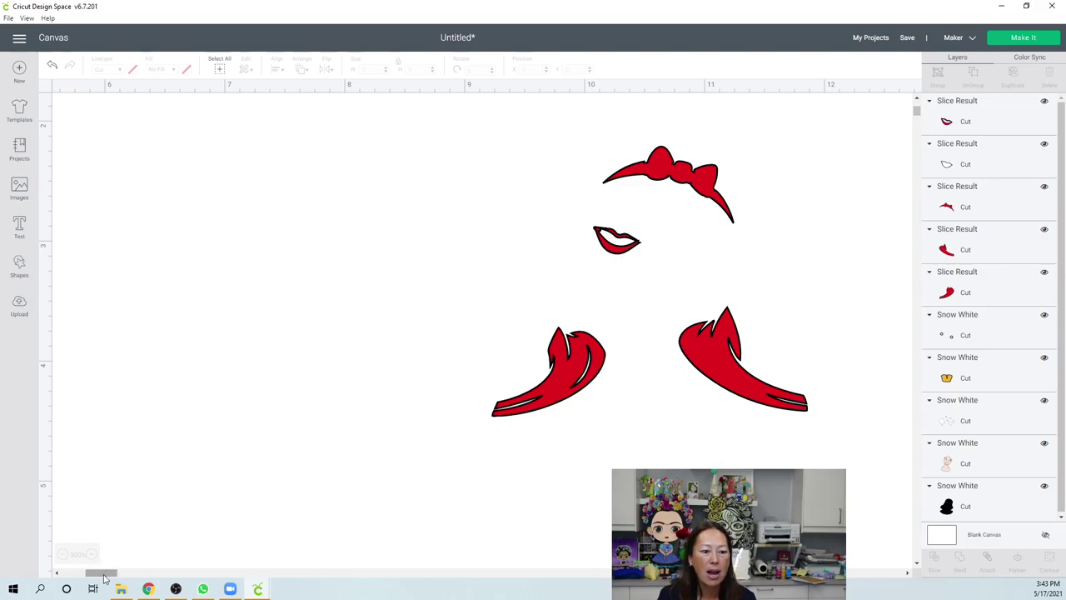
- Move the gold collar piece off the figure, up and to the right
drag(101, 575, 71, 575)
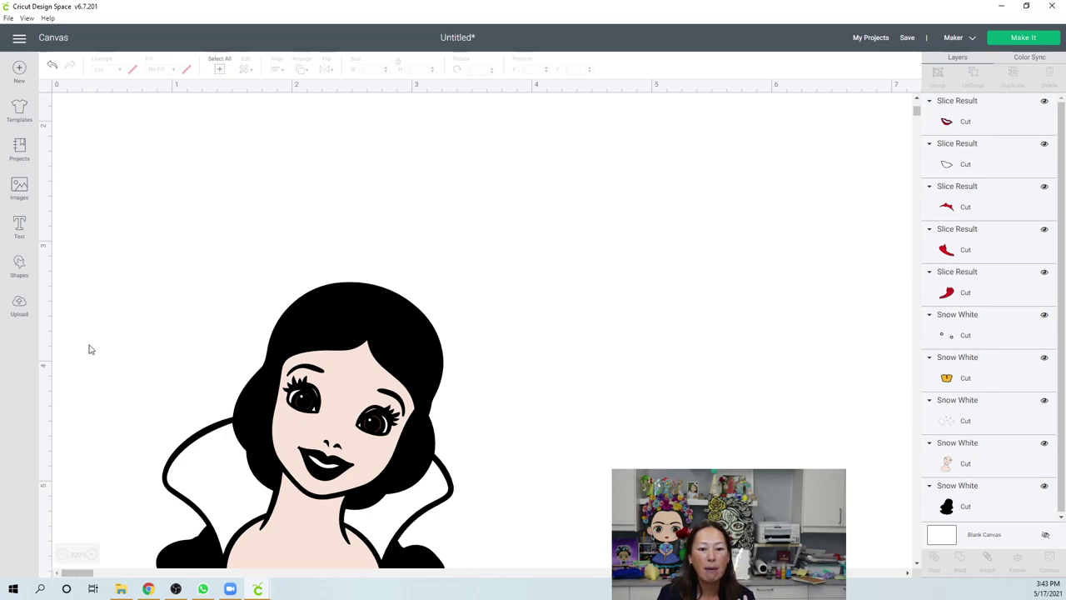
scroll(90, 348, down, 3)
scroll(90, 352, down, 1)
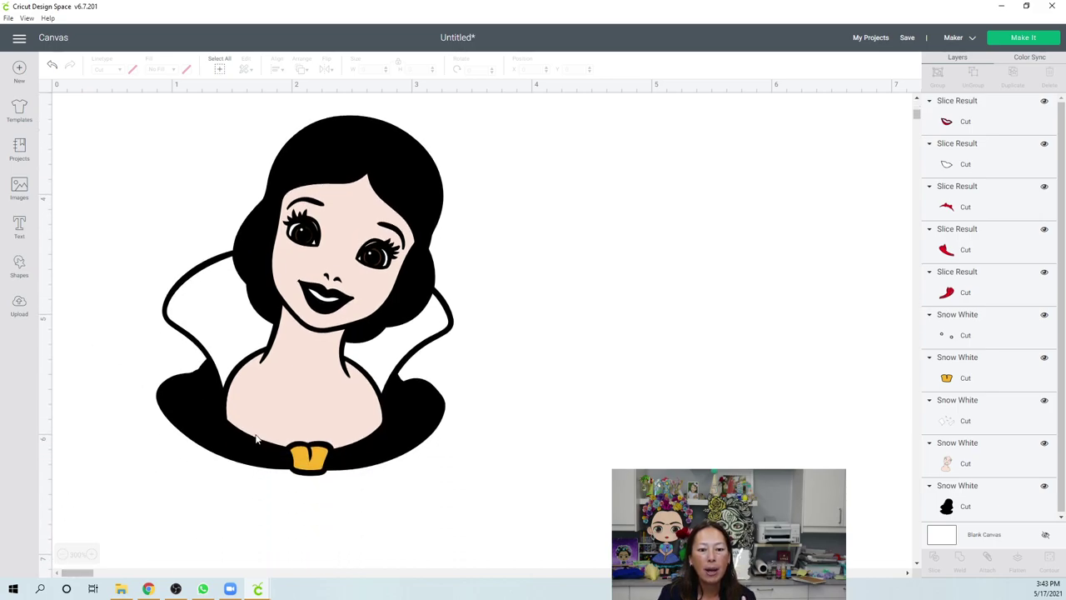
click(308, 461)
drag(308, 461, 620, 312)
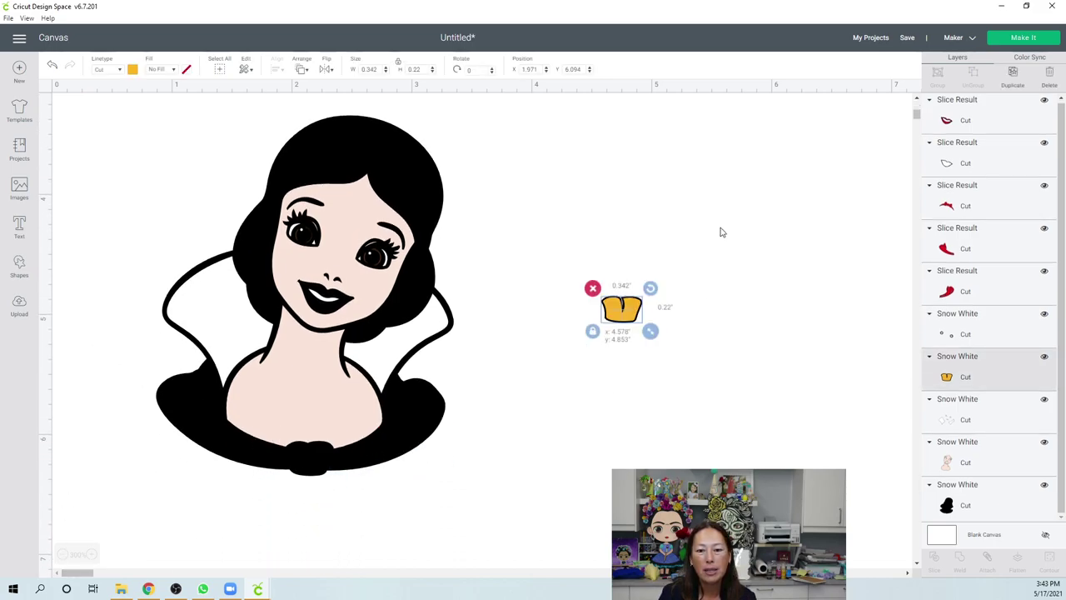
drag(721, 232, 728, 152)
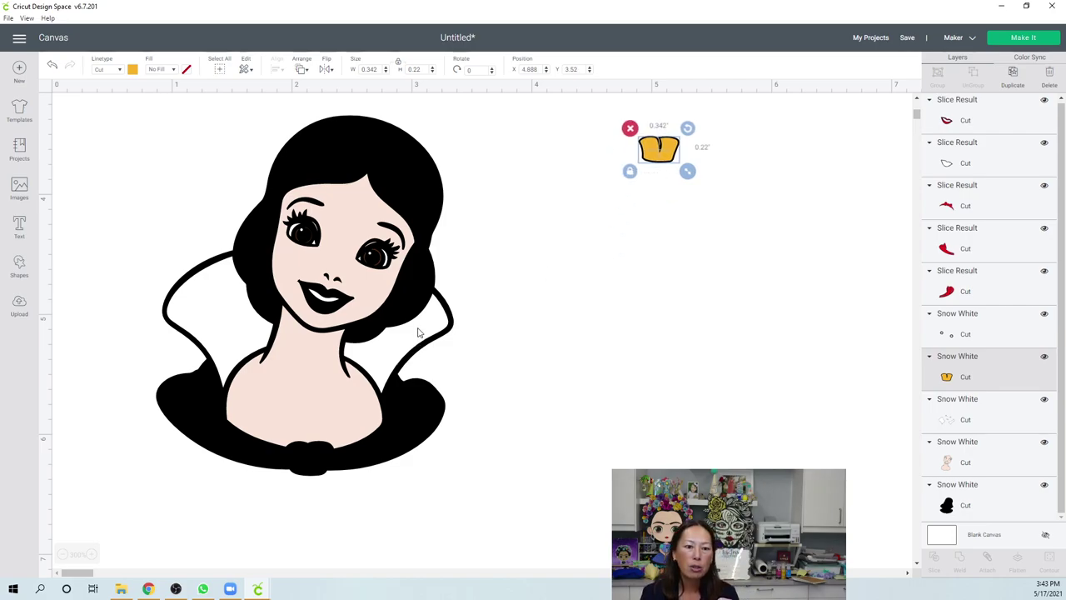
- Duplicate the white highlights layer and place the copy beside the figure
click(419, 333)
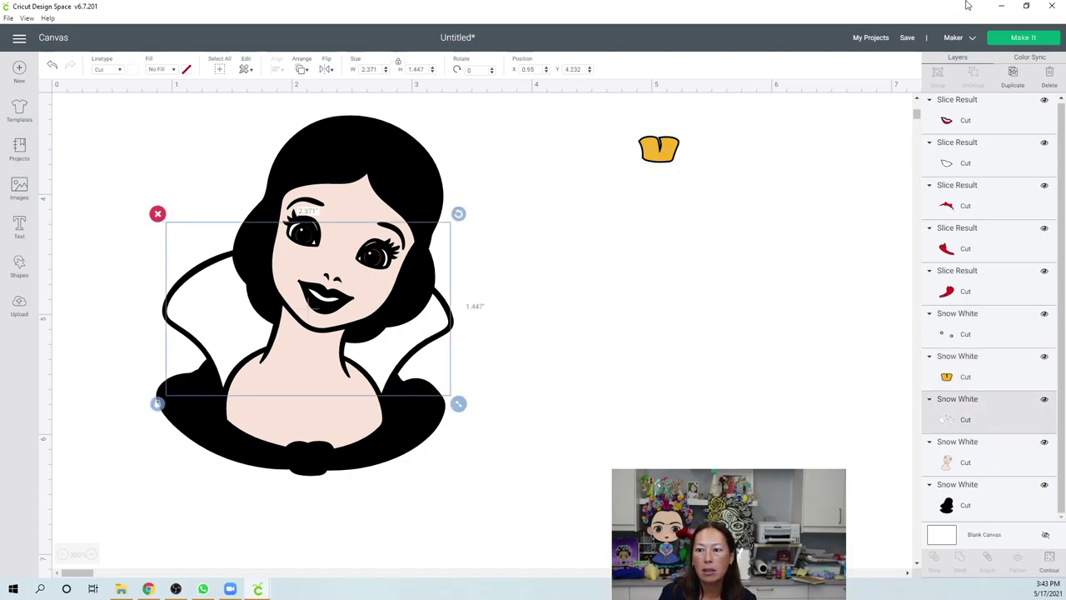
click(717, 198)
key(ctrl+v)
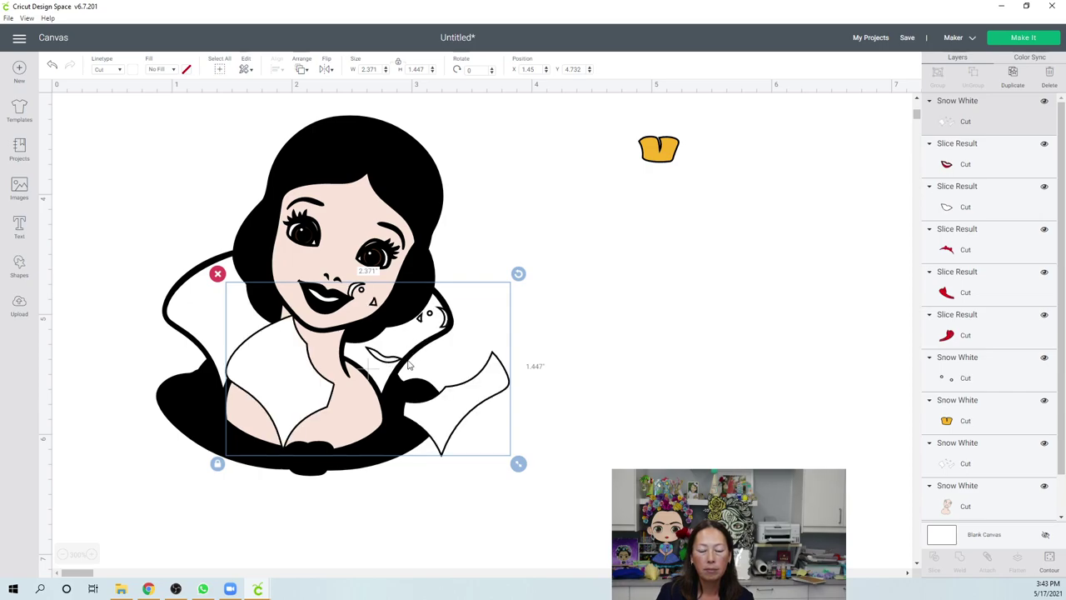
drag(408, 361, 716, 312)
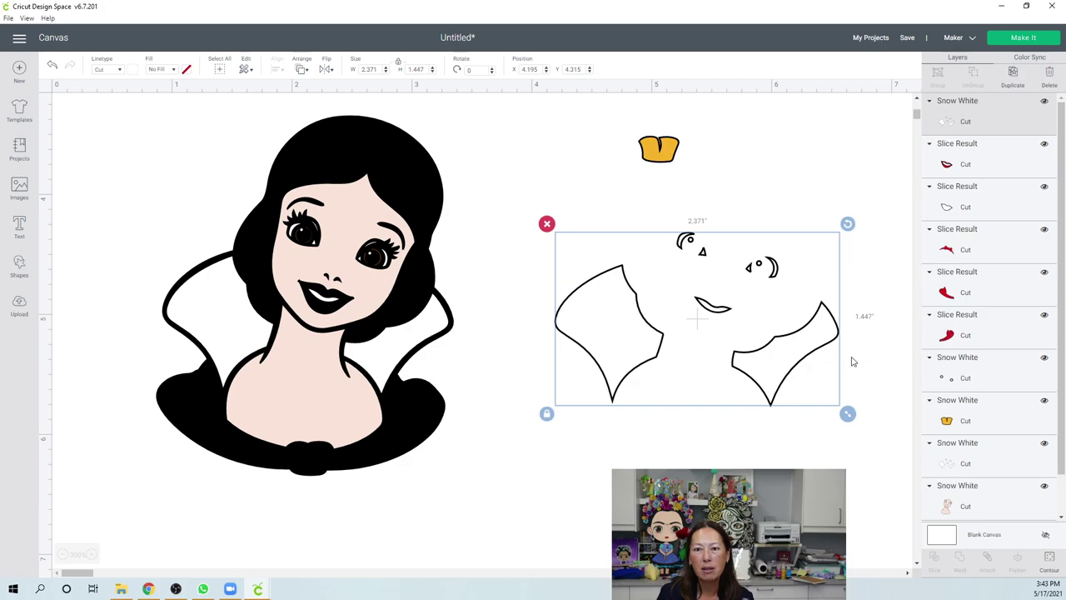
- Hide all of the copy's contours except the two collar shapes, then move it up and right
click(1053, 563)
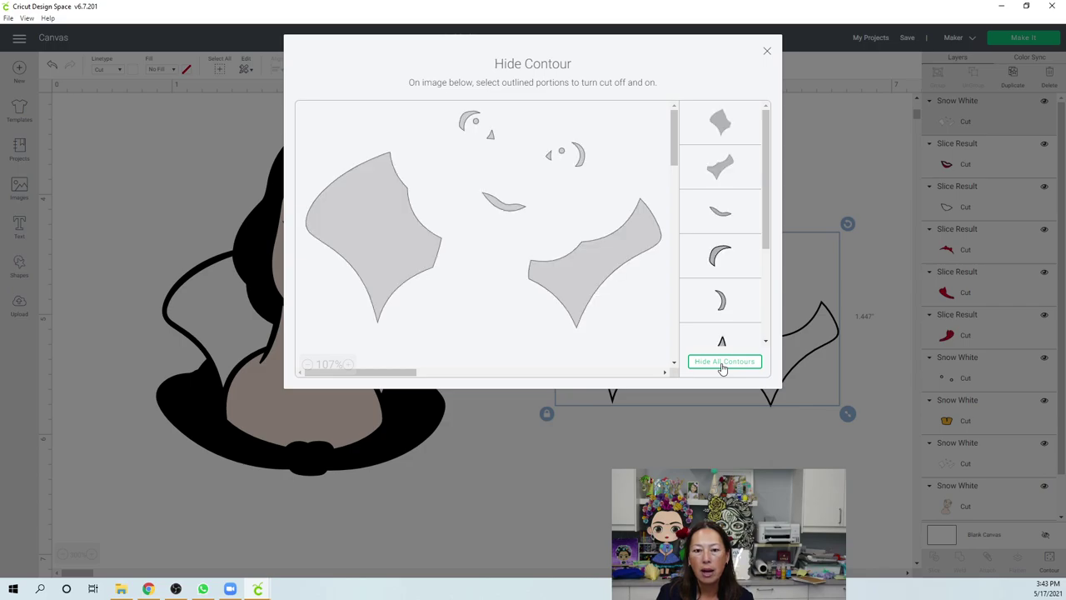
click(723, 363)
click(596, 279)
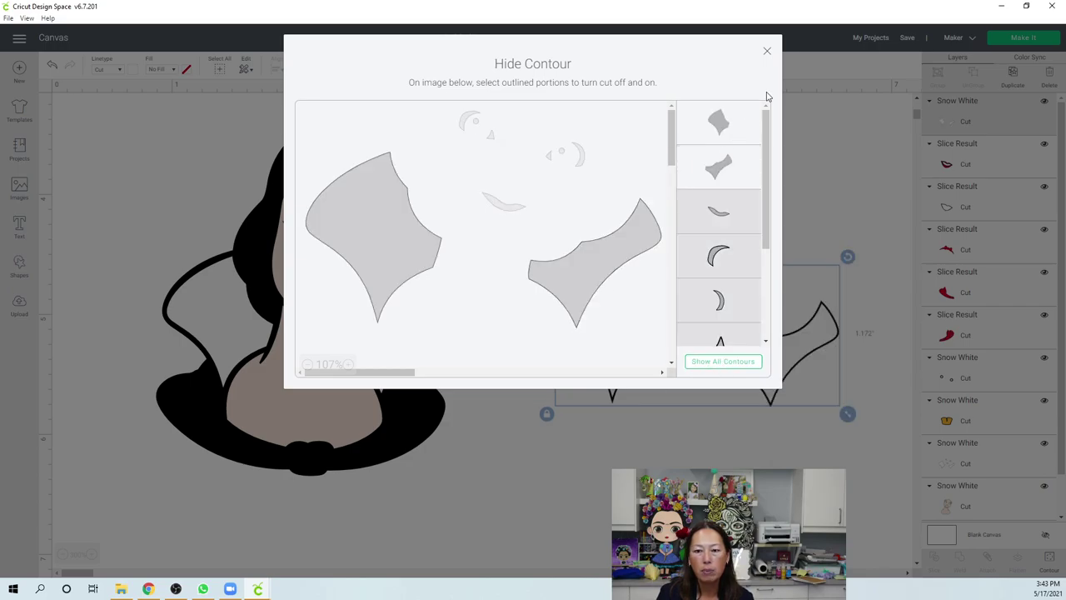
click(765, 54)
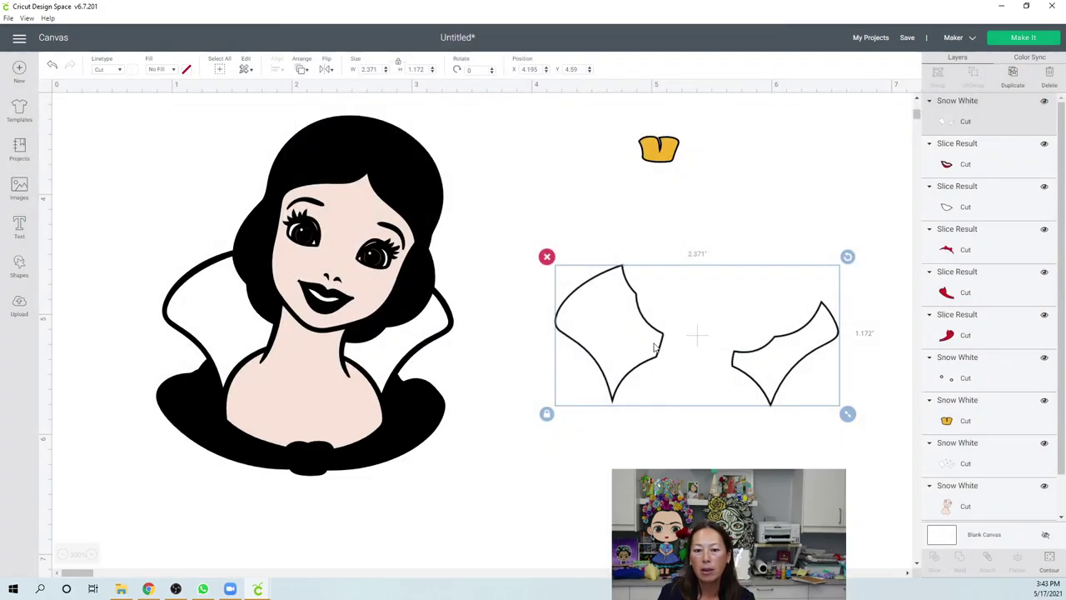
drag(655, 348, 821, 233)
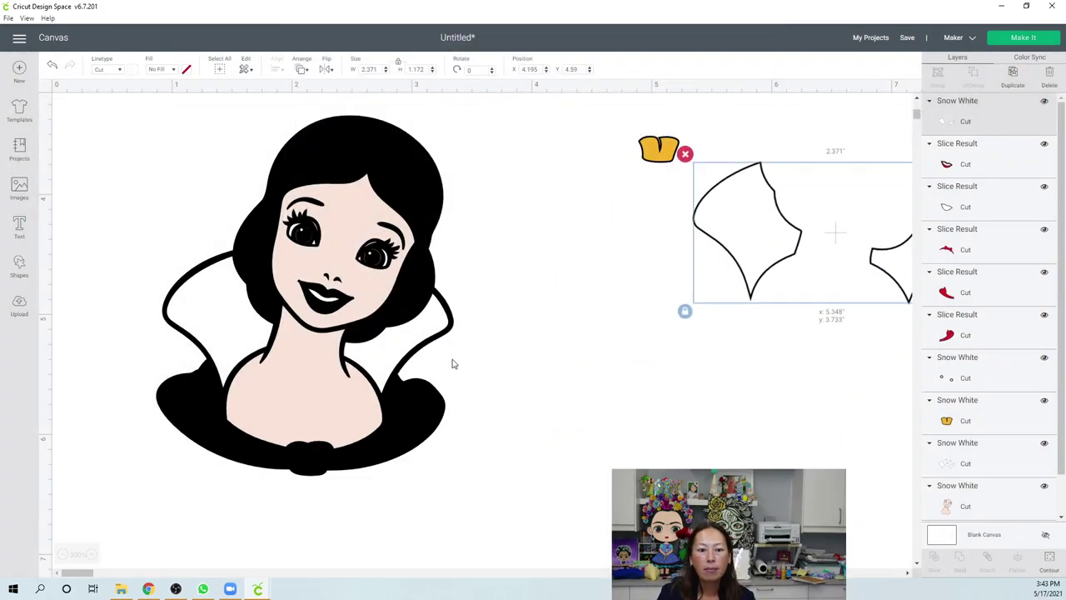
- Hide the left and right collar shapes on the original white highlights layer
click(233, 315)
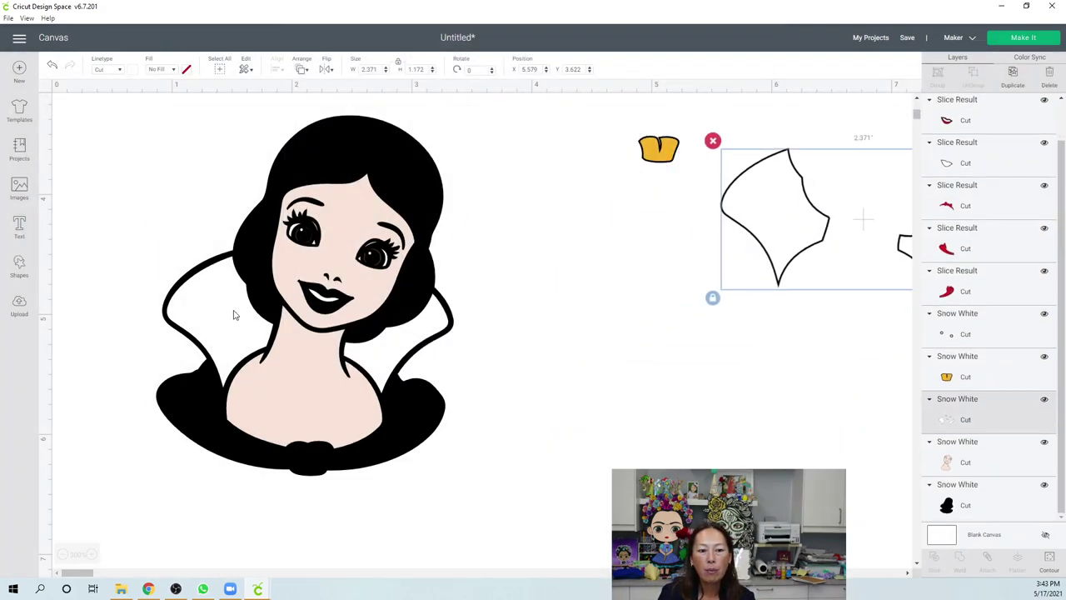
click(1049, 558)
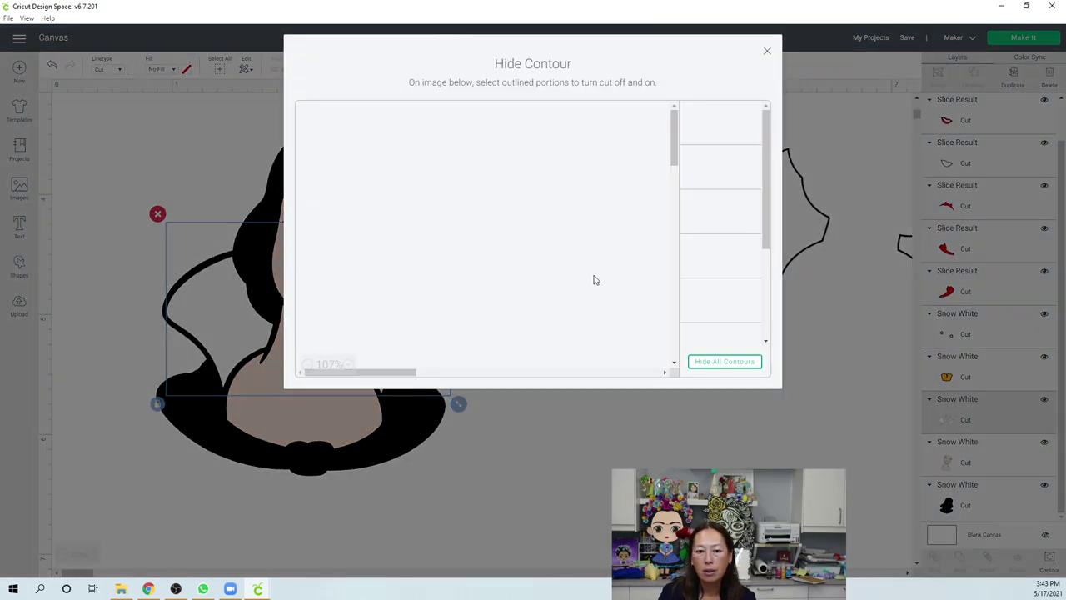
click(595, 278)
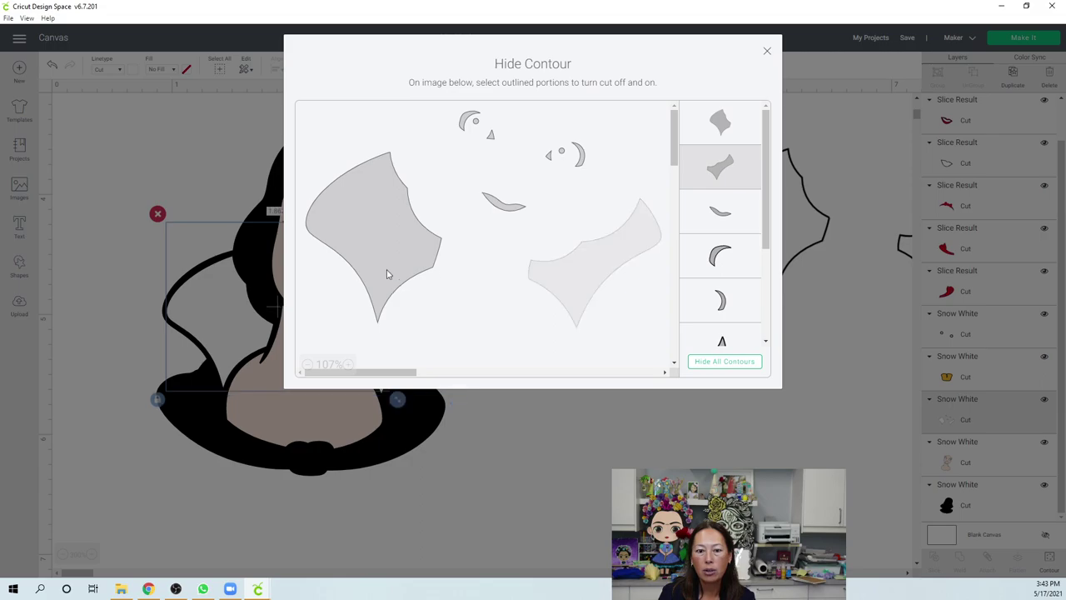
click(385, 271)
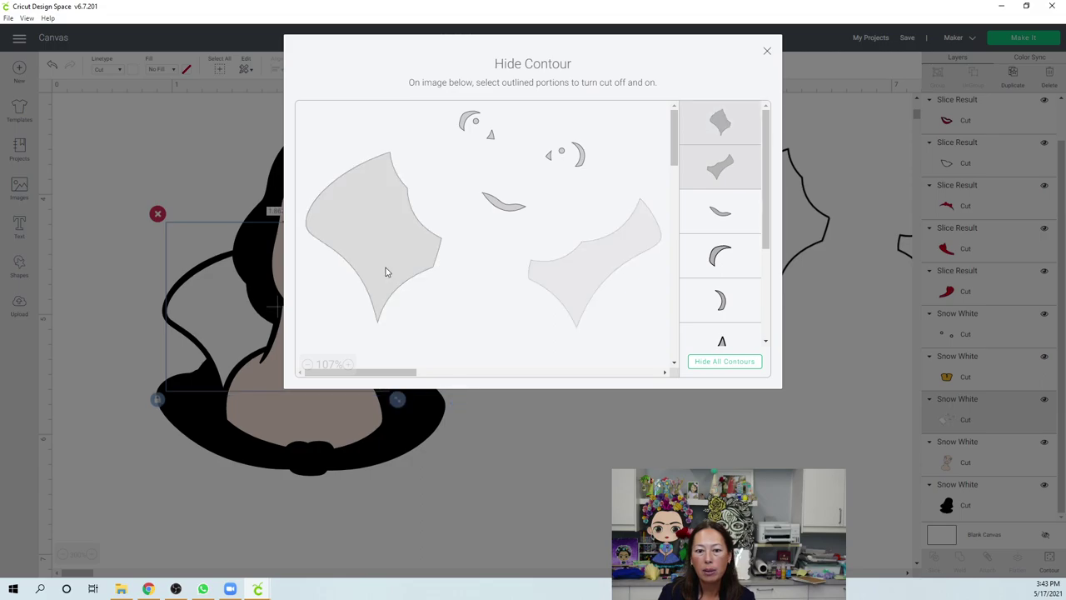
click(765, 53)
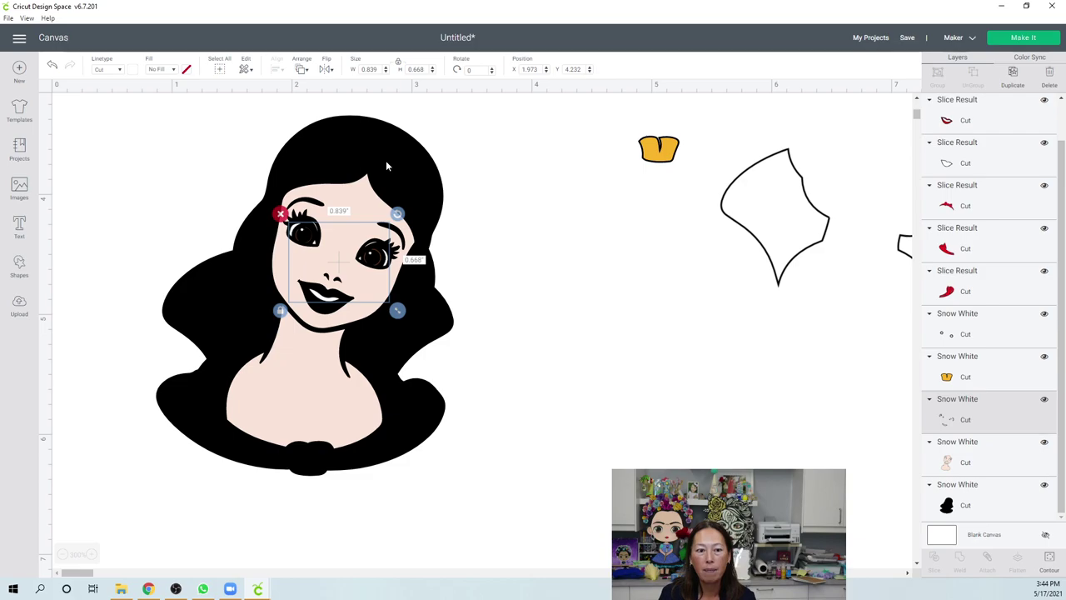
- Move the skin and neck piece off the hair into its new spot
click(314, 404)
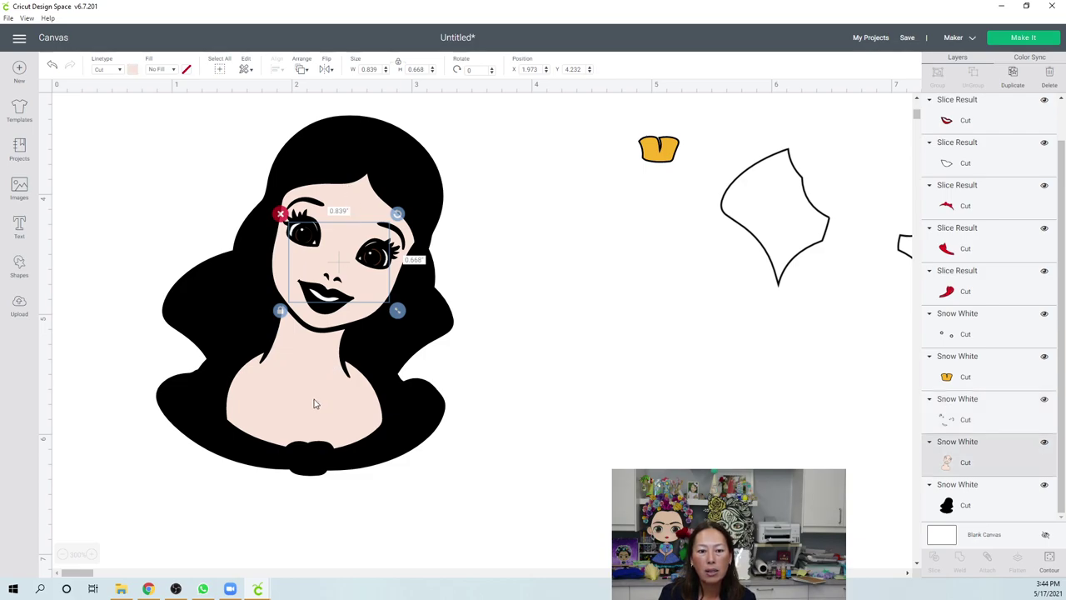
drag(337, 421, 694, 468)
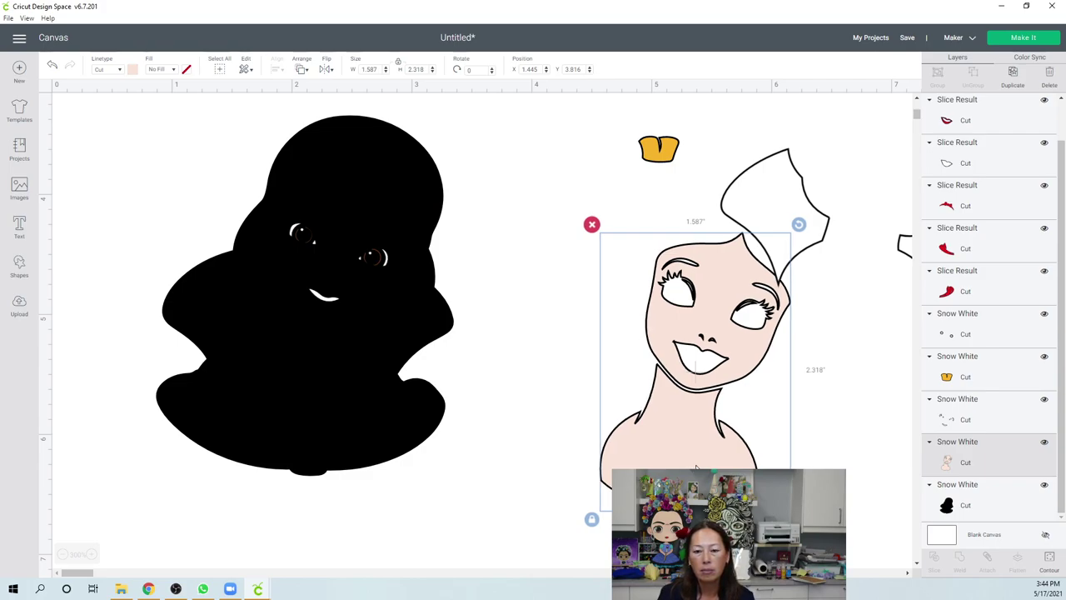
drag(696, 468, 660, 470)
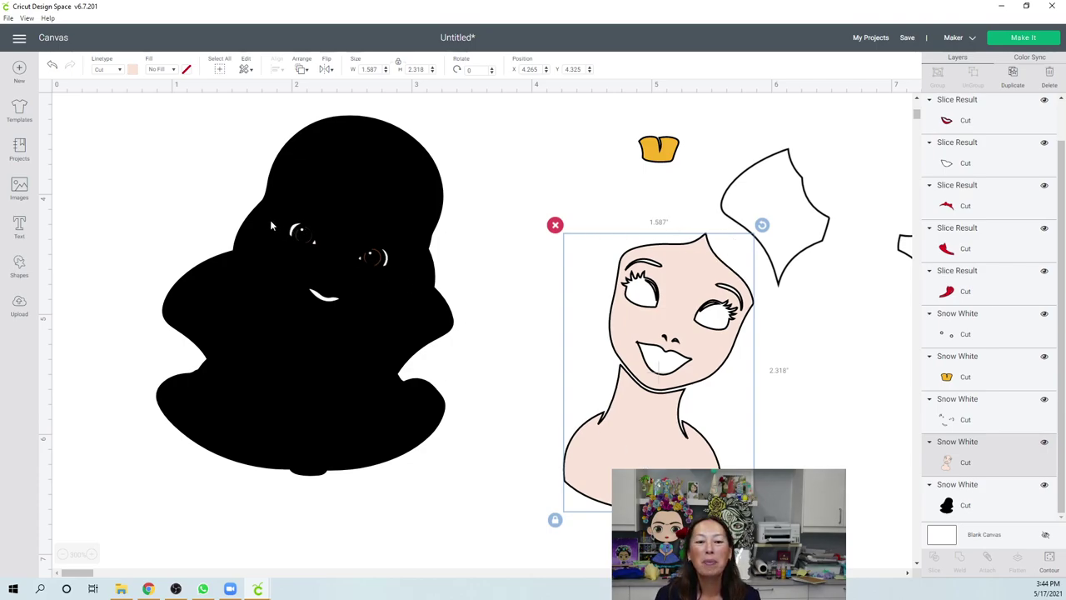
- Slice the eye and mouth piece out of the black hair silhouette
click(341, 176)
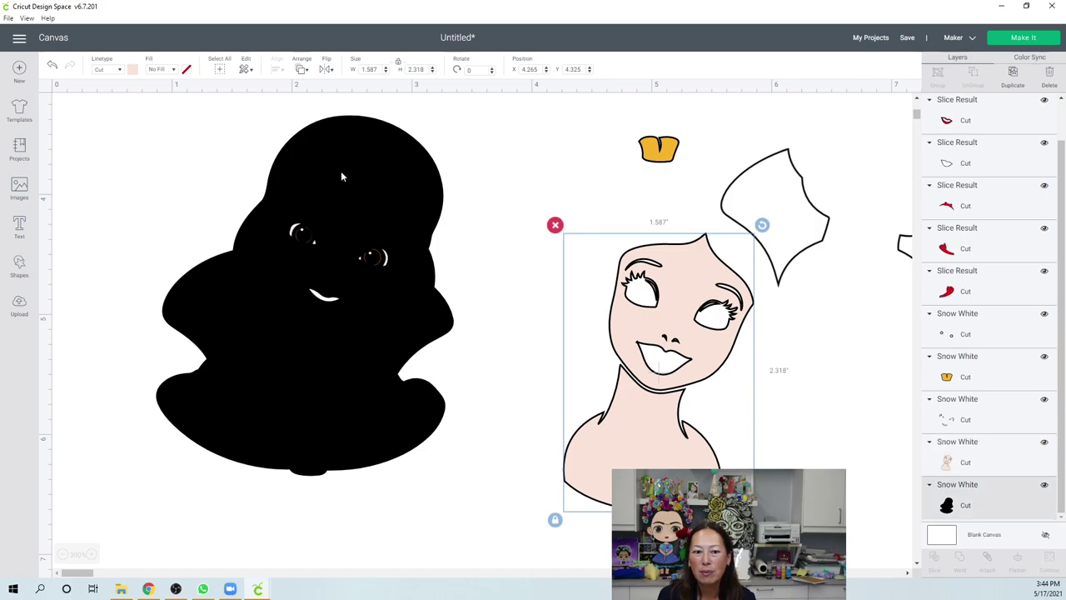
click(981, 419)
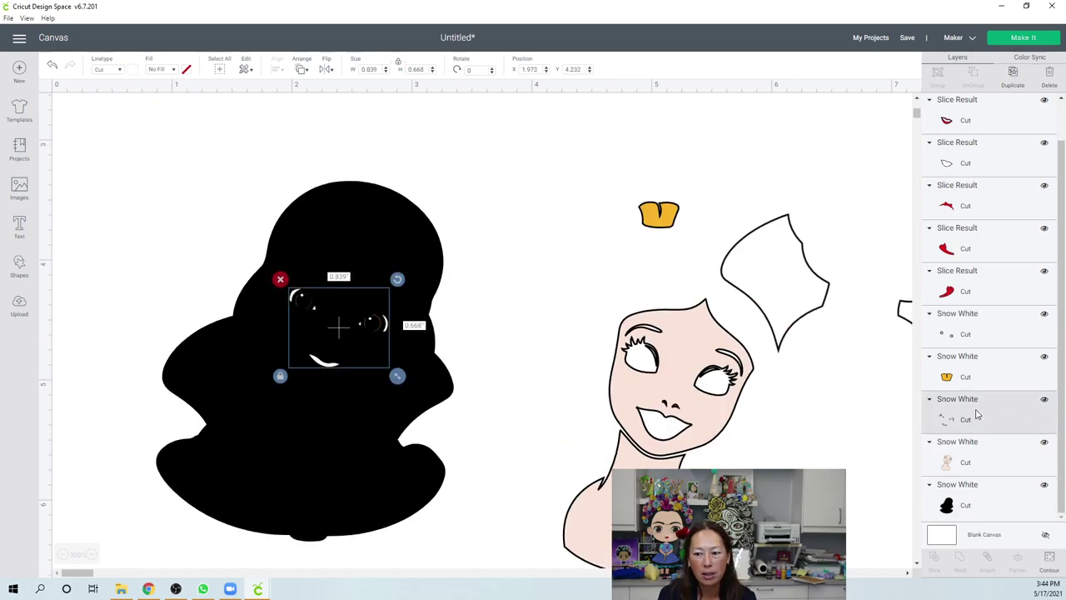
shift+click(963, 505)
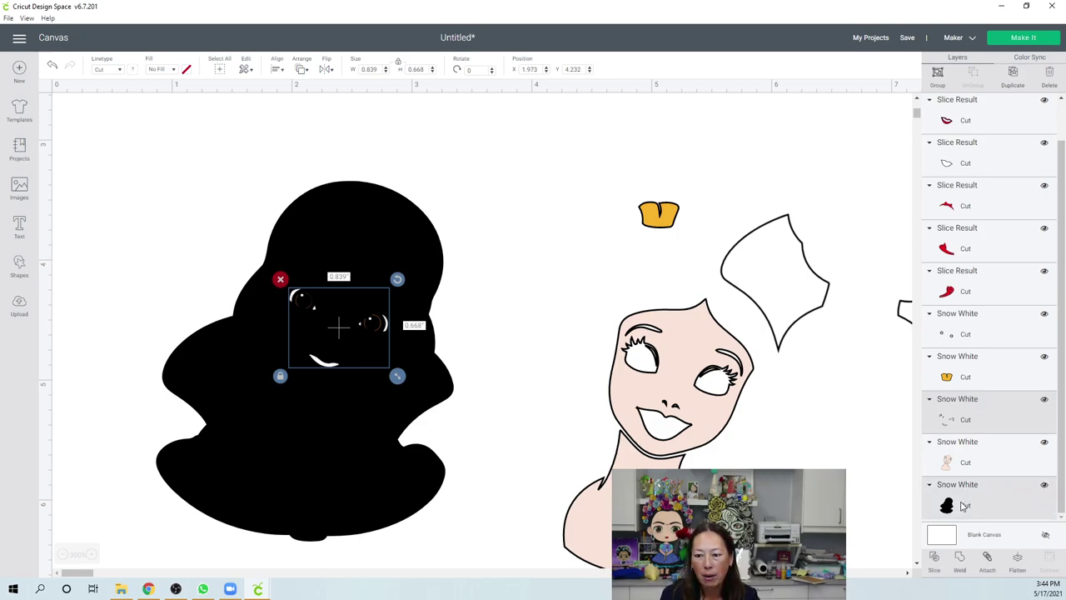
click(933, 560)
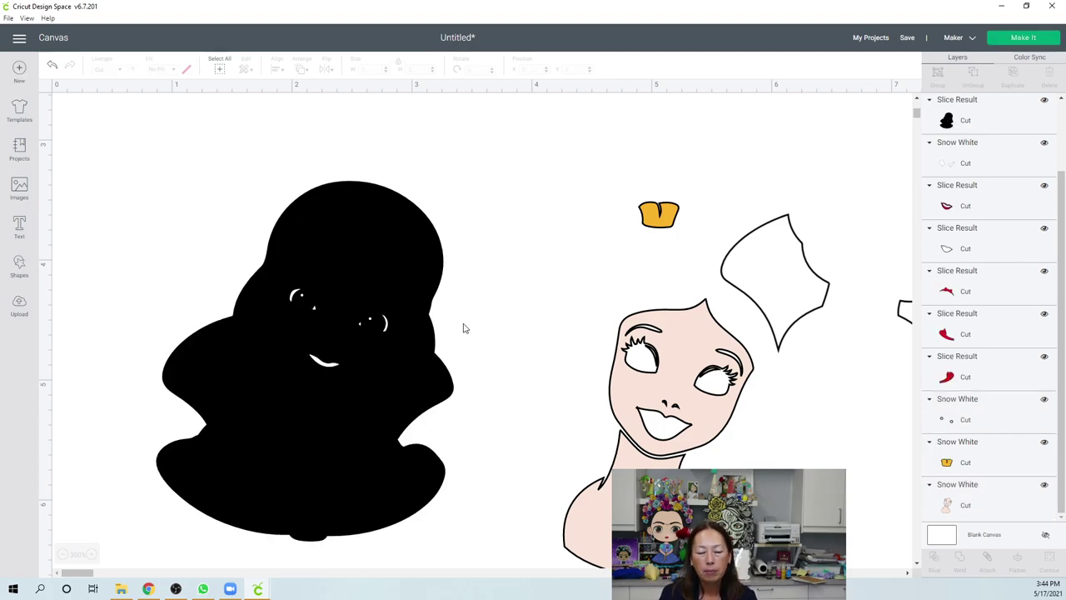
- Pull the sliced hair silhouette away and reposition it lower on the canvas
drag(409, 248, 191, 208)
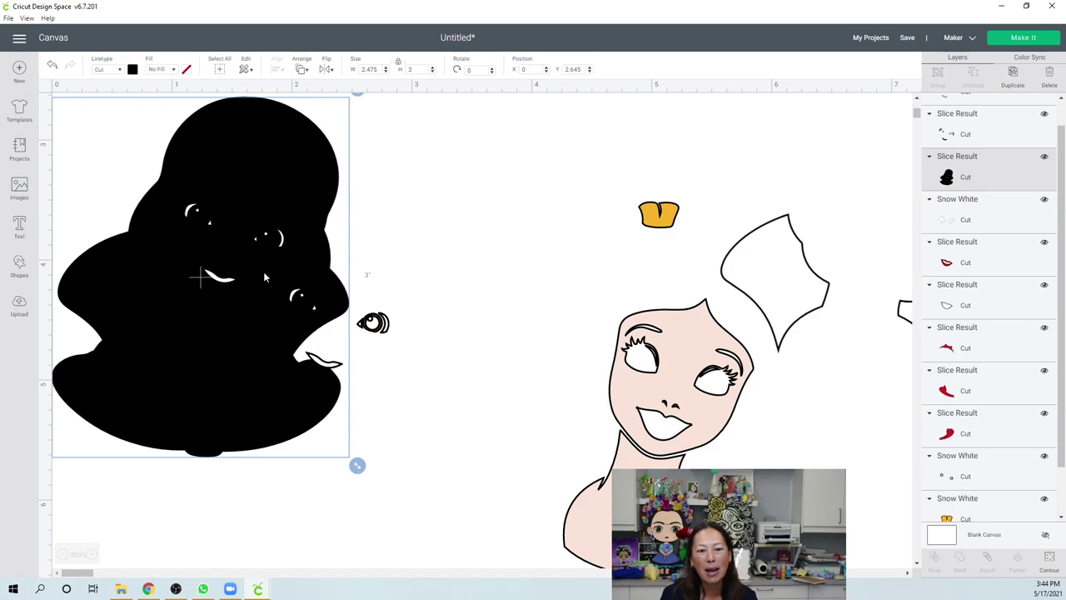
drag(241, 181, 232, 206)
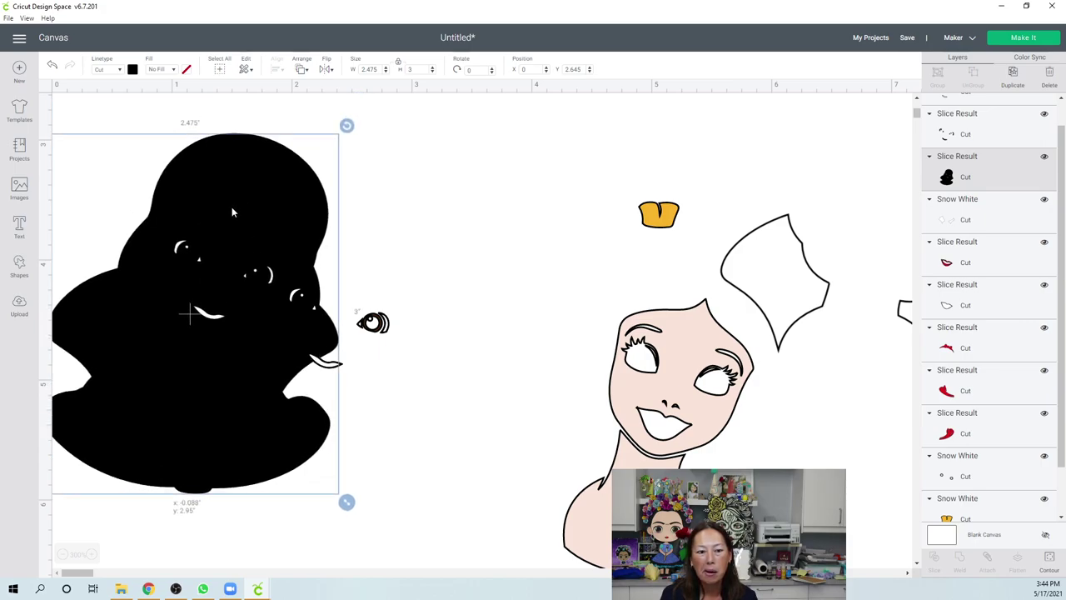
drag(232, 208, 239, 216)
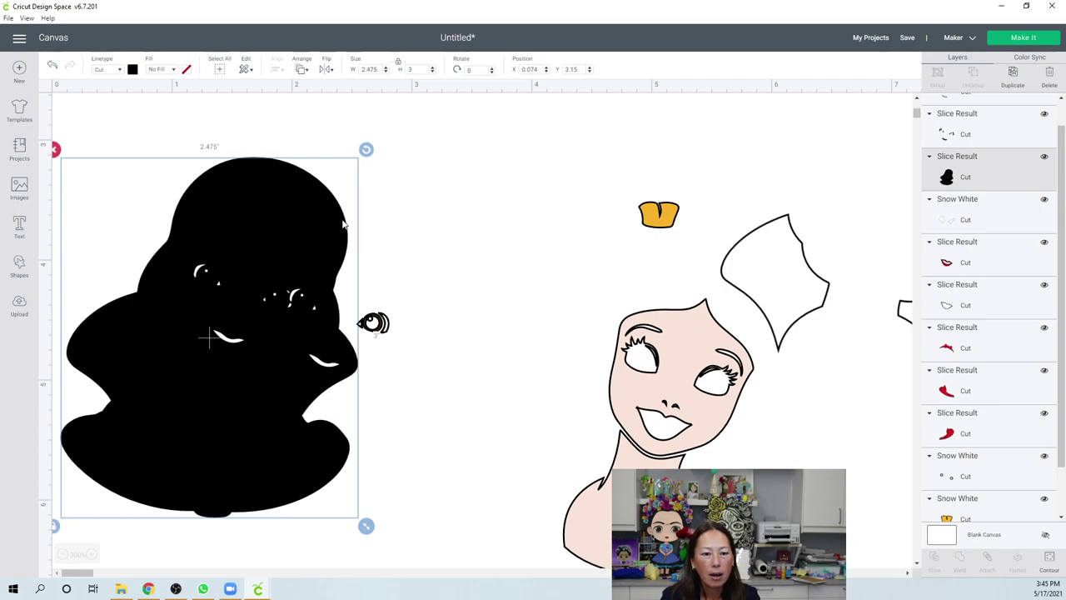
- Move the silhouette down and the small sliced eye-detail pieces up and to the right
drag(323, 196, 319, 431)
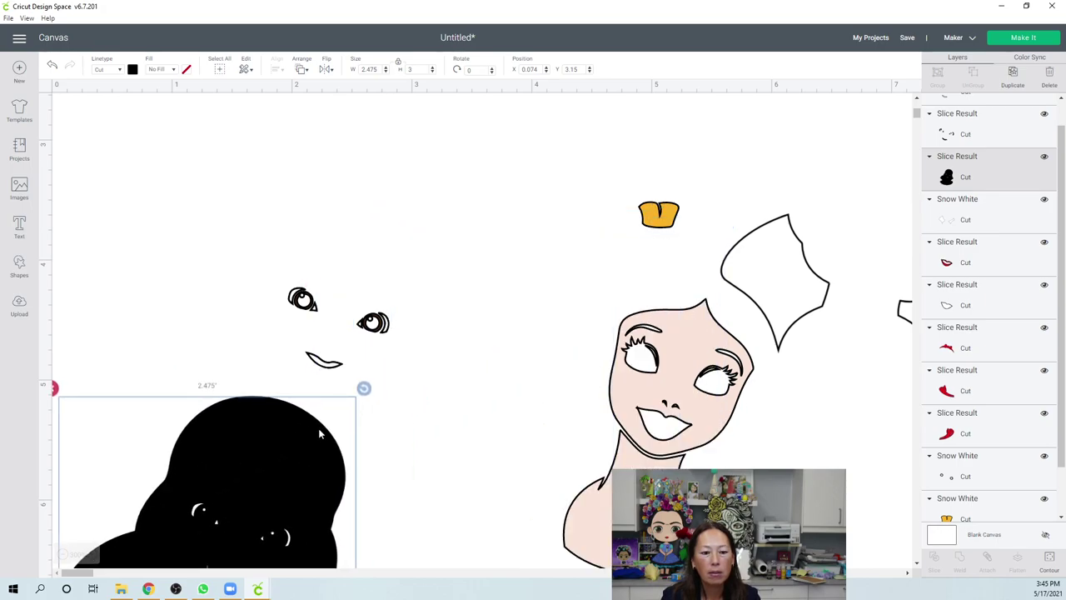
click(316, 313)
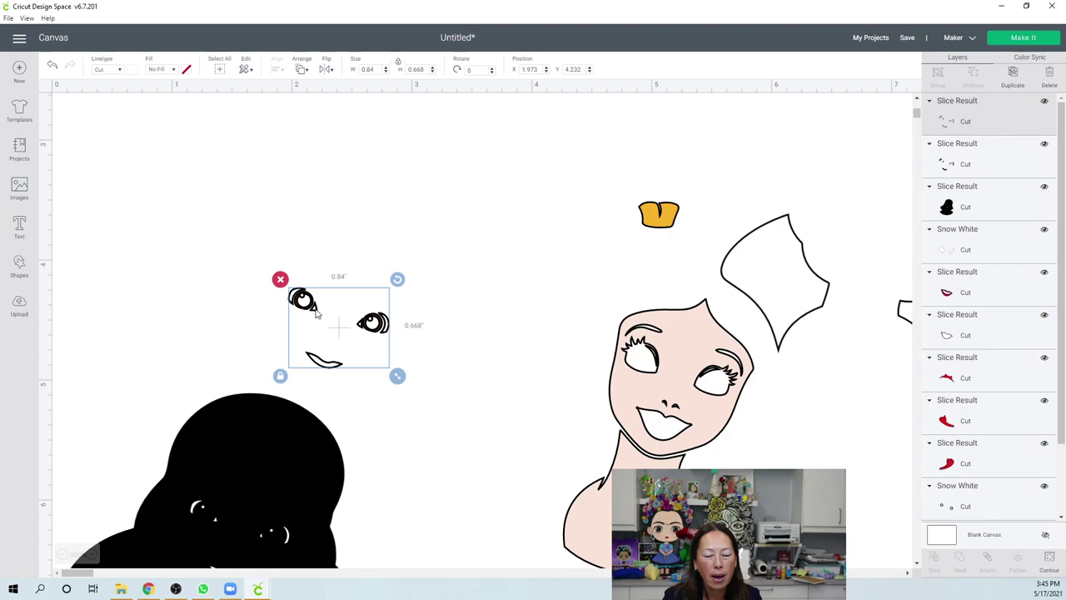
drag(343, 287, 443, 171)
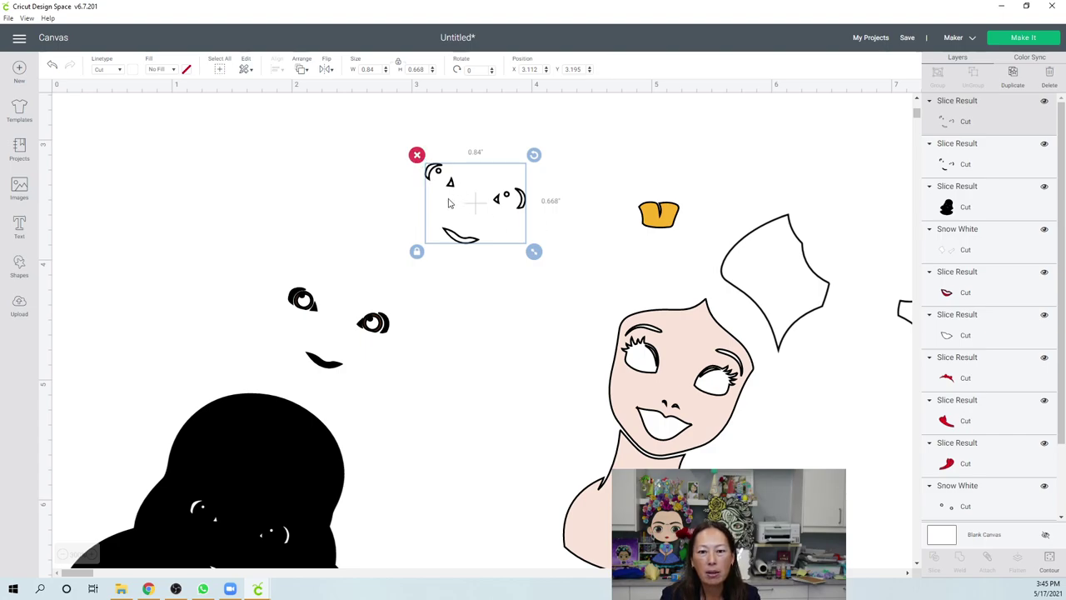
- Add a 1-inch square, unlock proportions, shorten it into a thin rectangle, and place it over the eye pieces
click(22, 267)
click(64, 190)
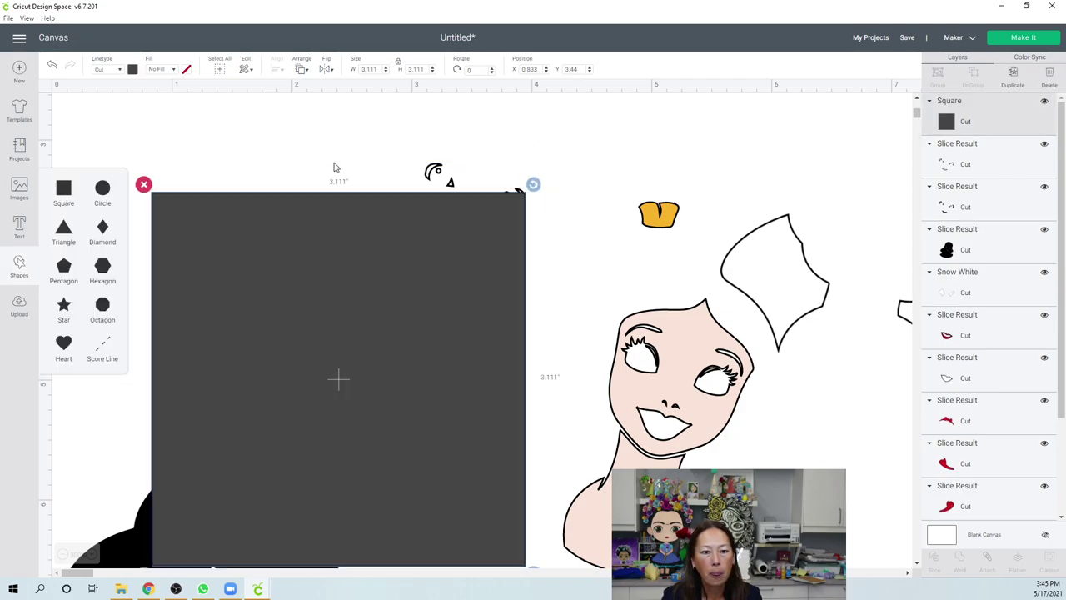
click(370, 69)
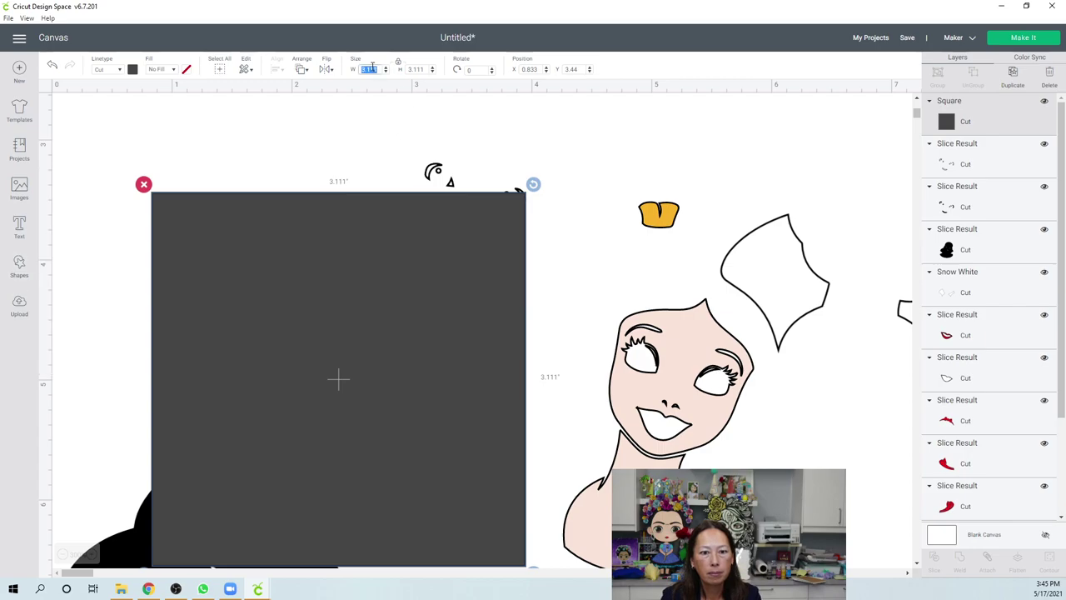
text(1)
key(Tab)
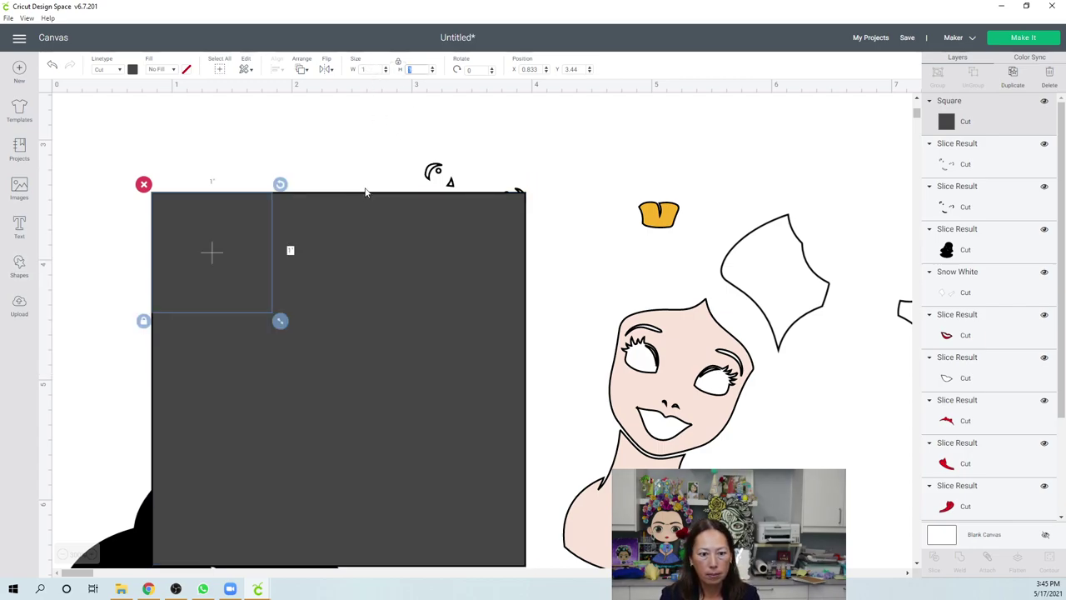
click(144, 321)
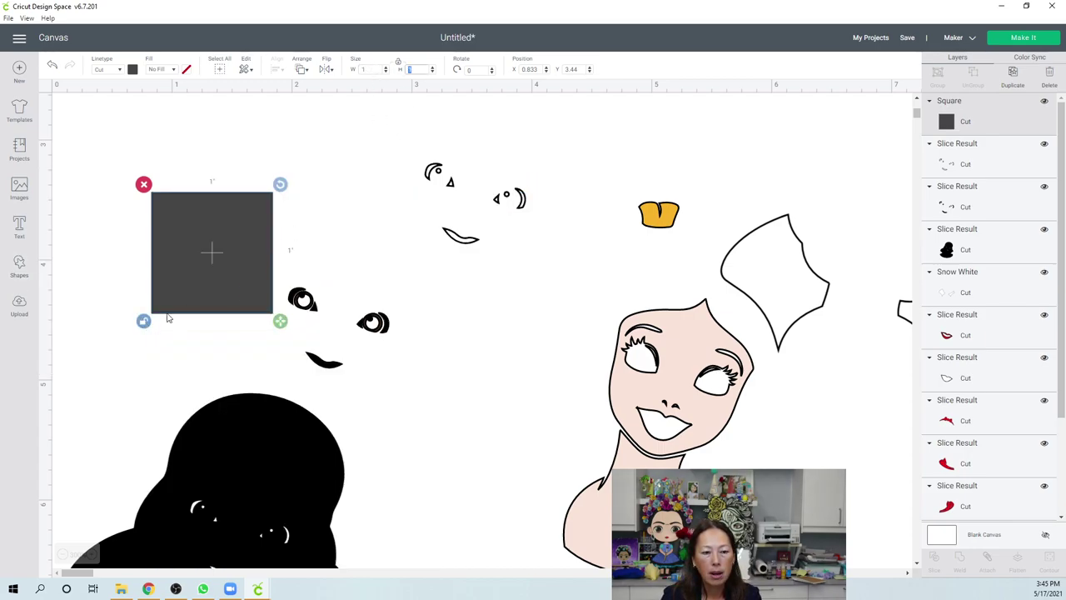
drag(280, 320, 281, 238)
drag(263, 202, 518, 209)
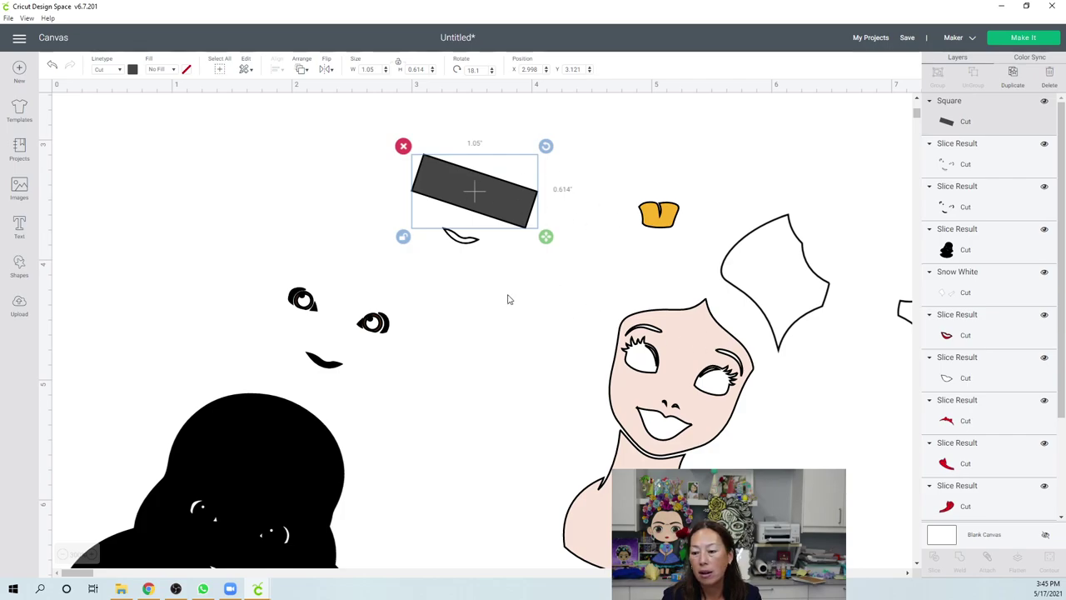
click(466, 244)
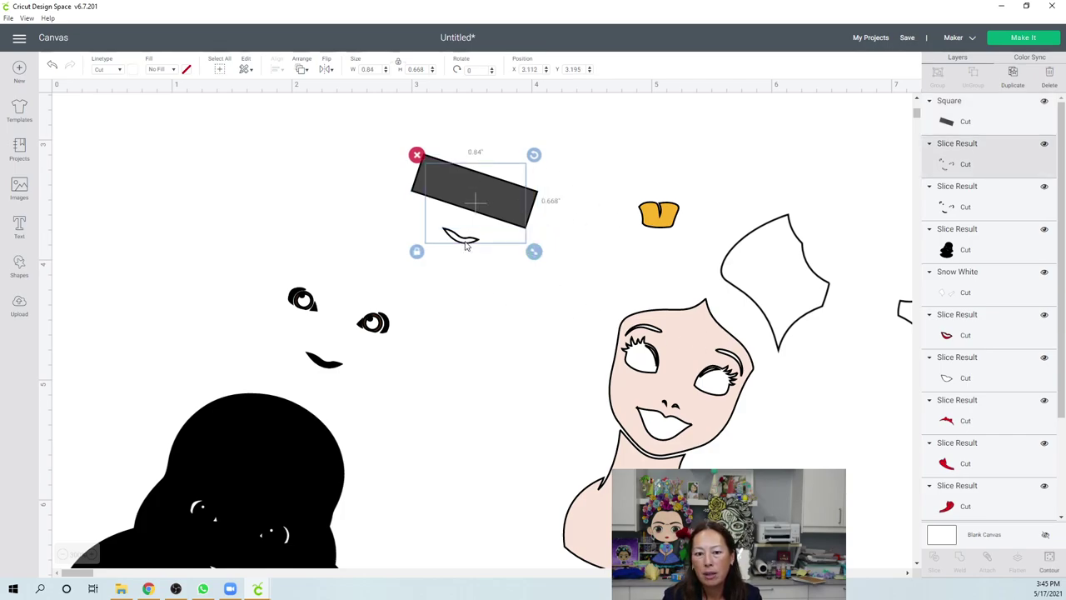
- Weld the rectangle and small eye pieces into a single eye strip
click(1048, 562)
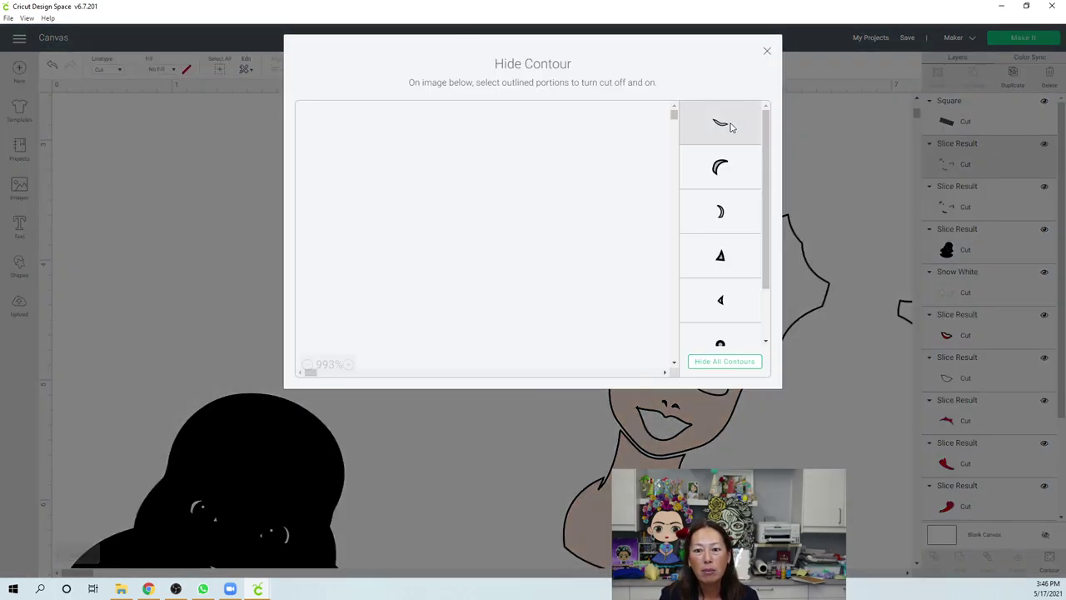
click(767, 52)
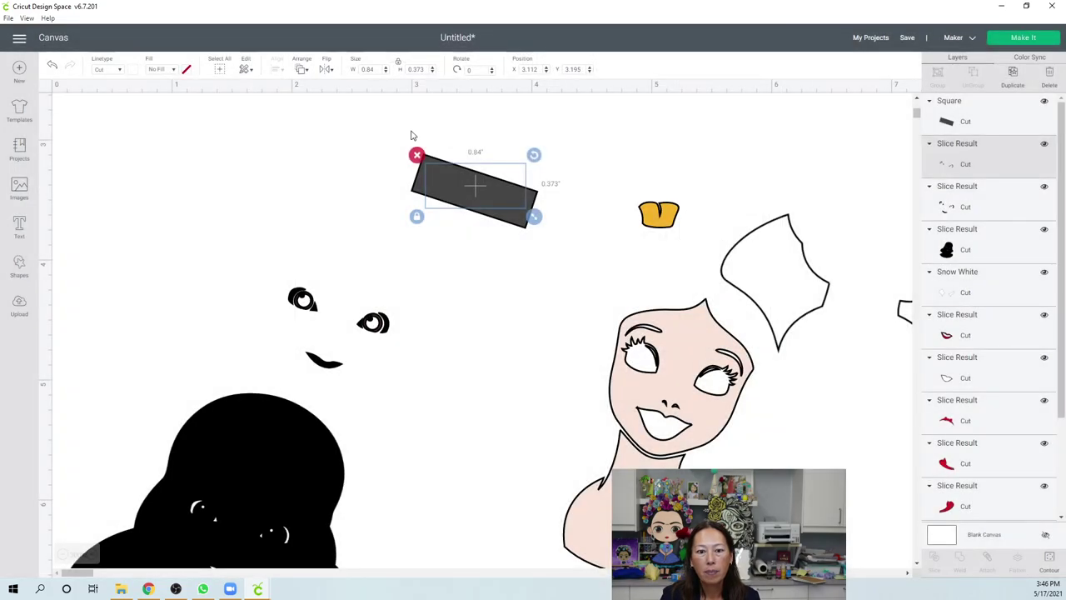
drag(408, 136, 528, 227)
click(961, 557)
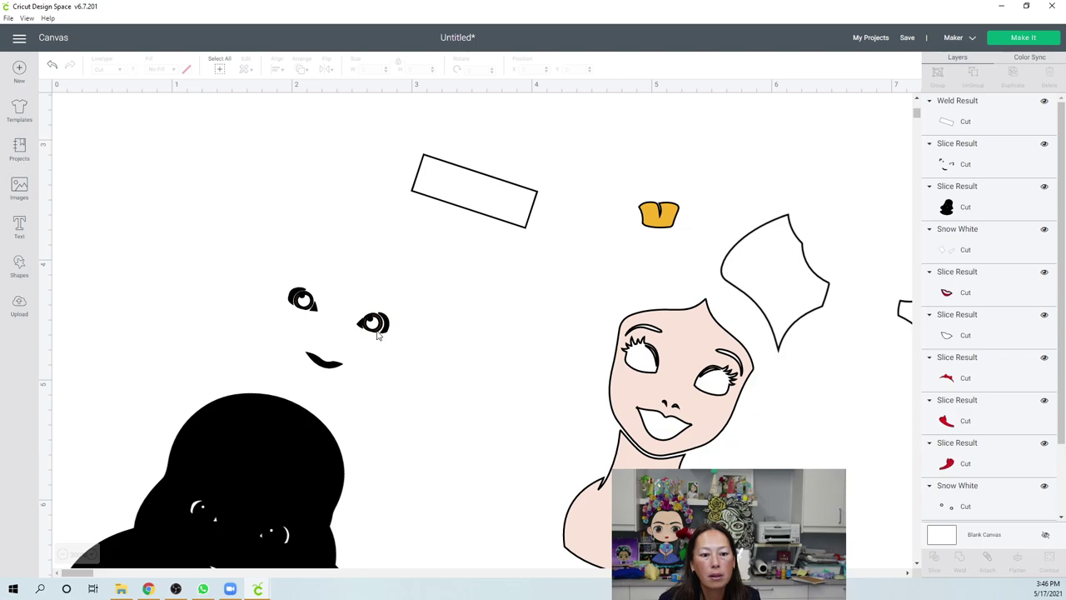
- Delete the leftover eye-and-mouth details and move the two eye rings up
drag(377, 335, 336, 162)
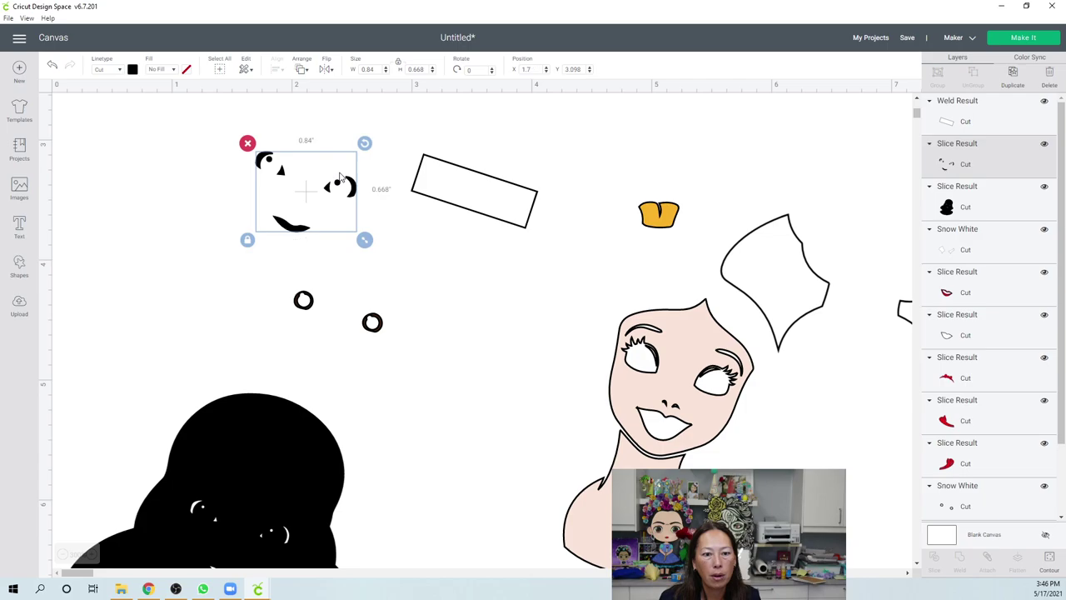
click(248, 143)
drag(379, 328, 403, 235)
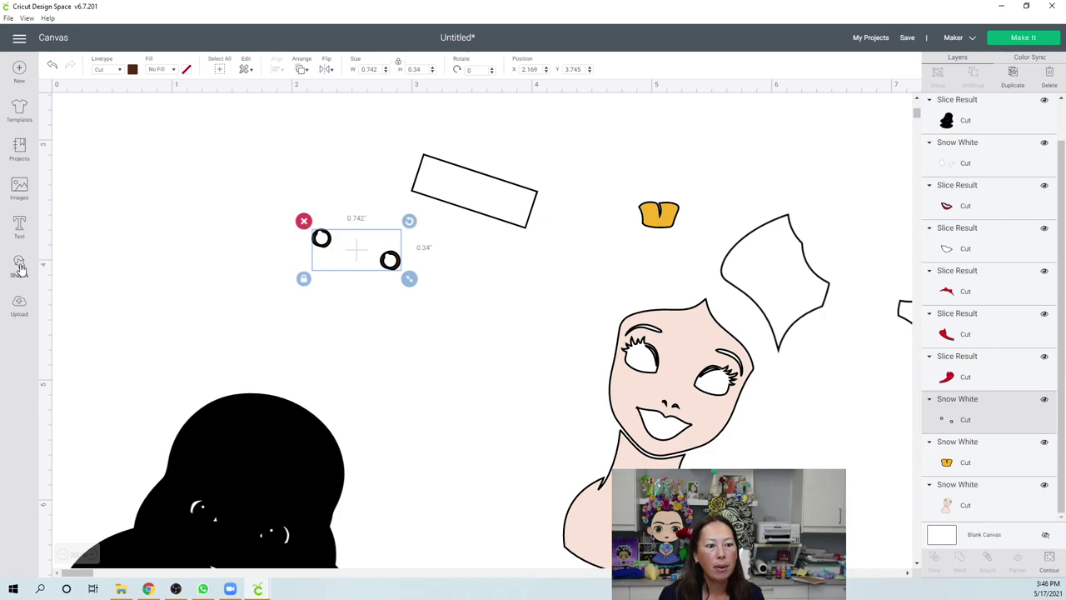
- Add a 1-inch square and place it under the eye rings
click(20, 268)
click(77, 188)
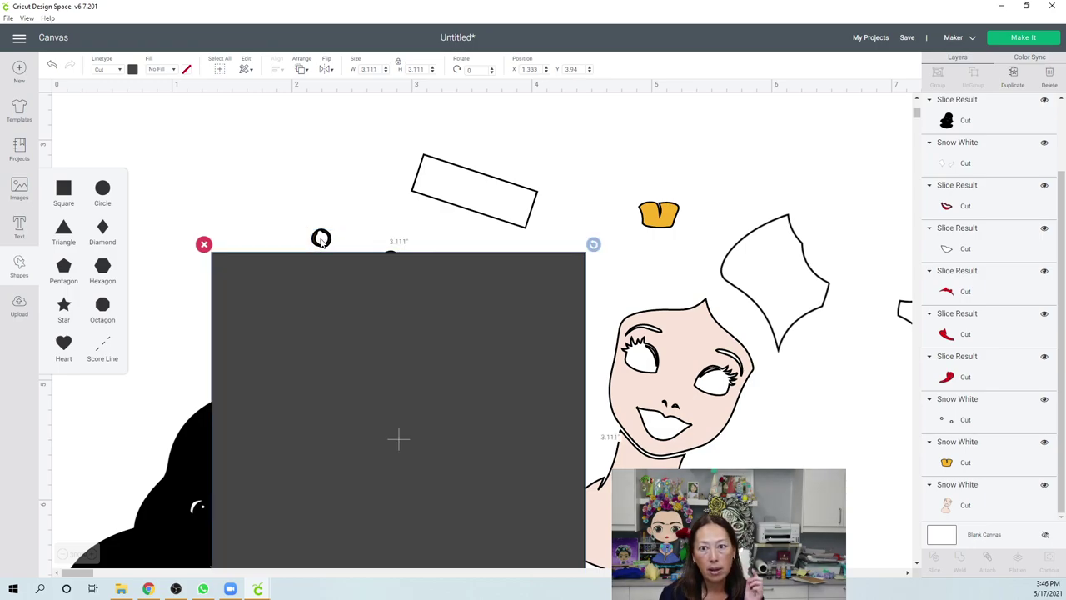
click(369, 69)
text(1)
key(Tab)
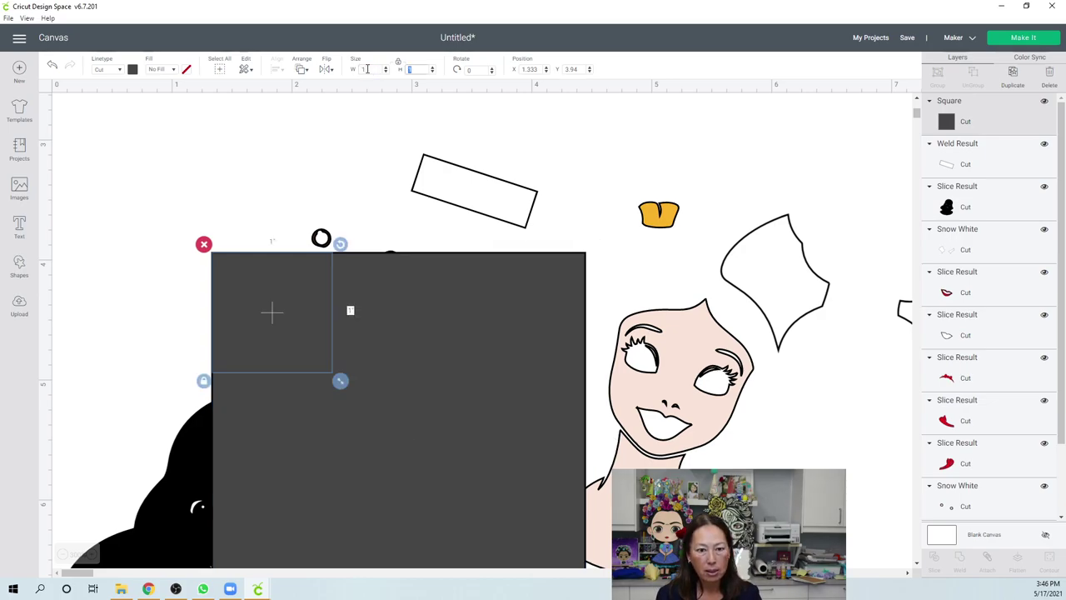
drag(287, 298, 375, 270)
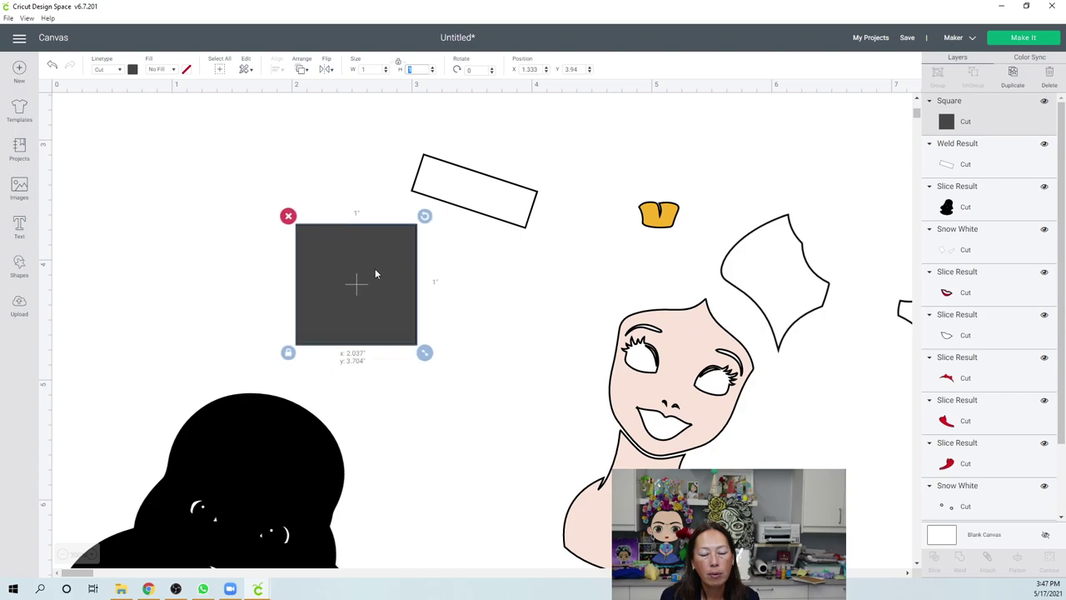
- Slice the eye rings out of the square and pull the sliced circles aside
drag(241, 249, 417, 281)
click(933, 558)
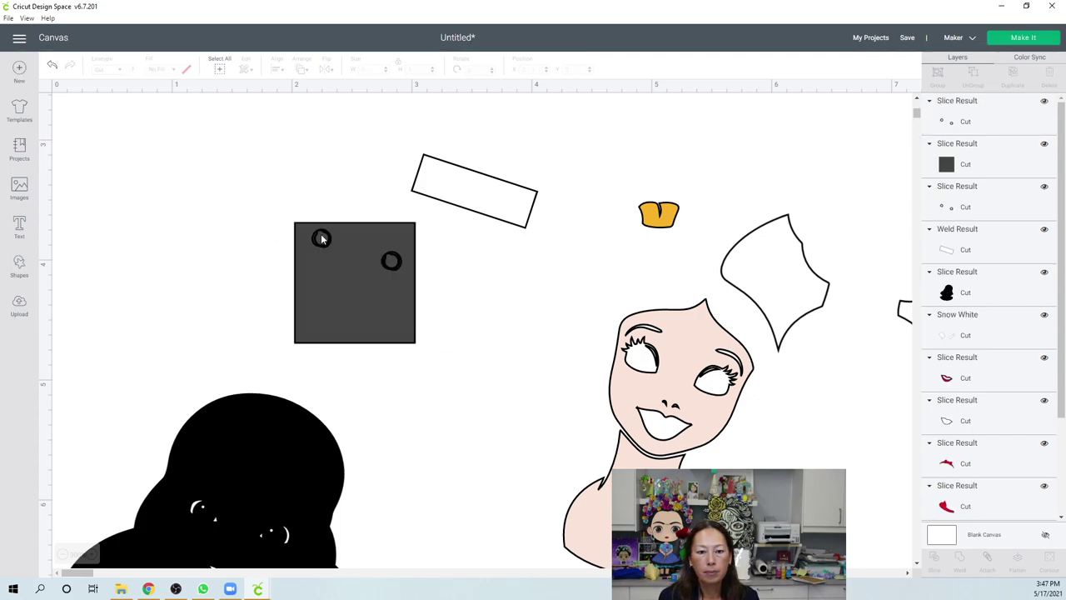
drag(386, 265, 521, 297)
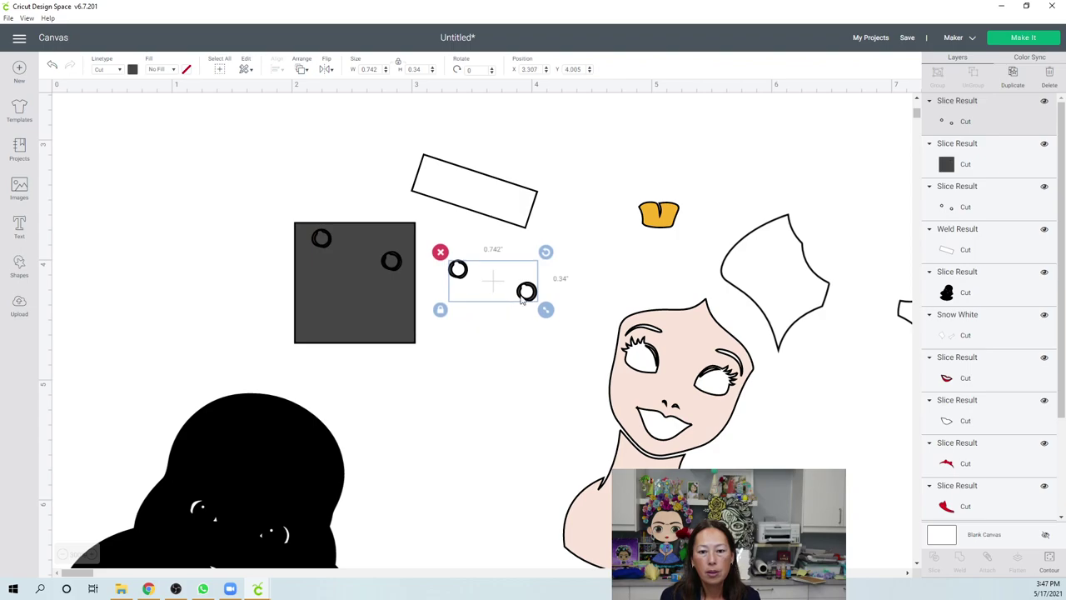
click(1050, 559)
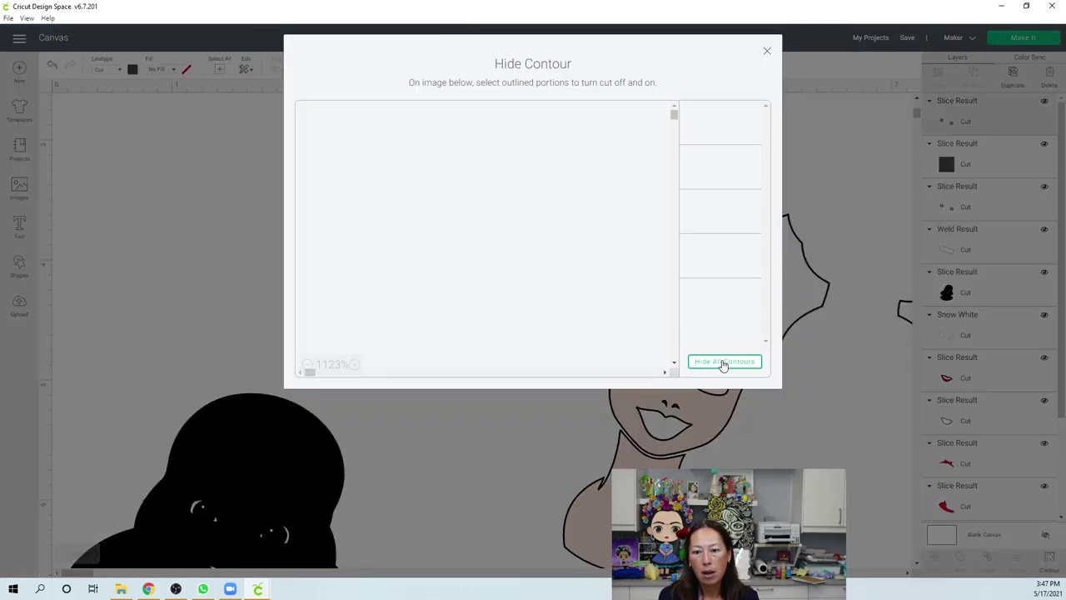
- Toggle the circles' contours, hiding the first two and keeping the third and fourth, leaving two solid grey dots
click(724, 363)
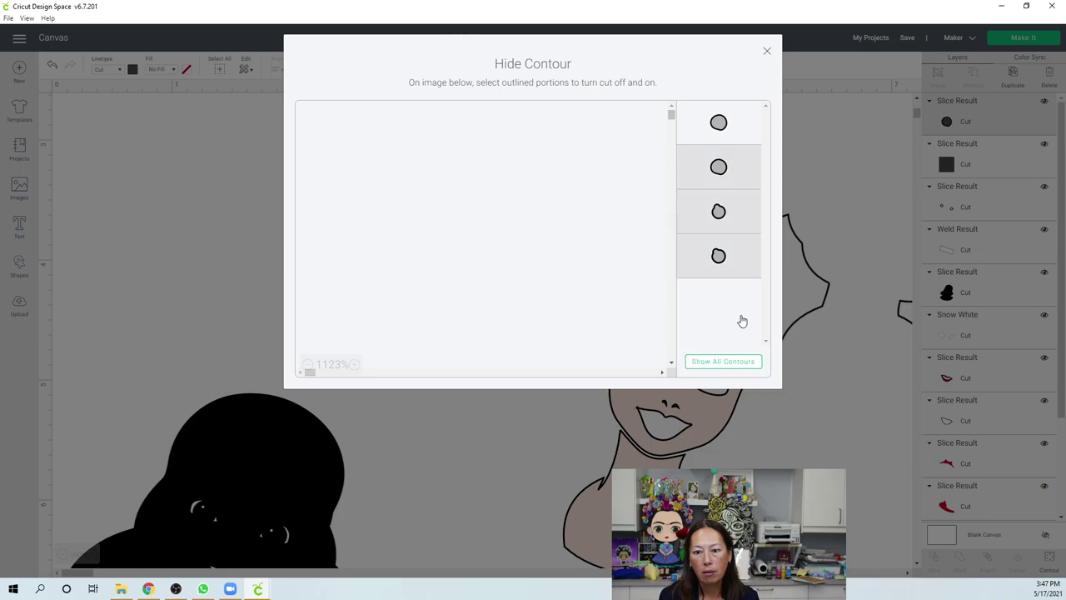
click(767, 51)
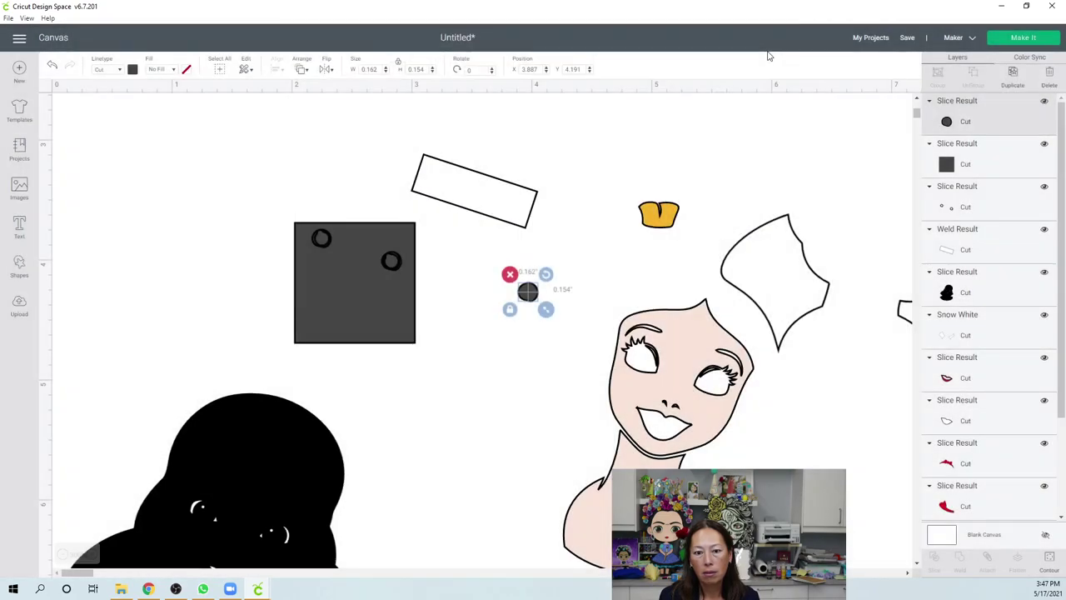
click(1048, 564)
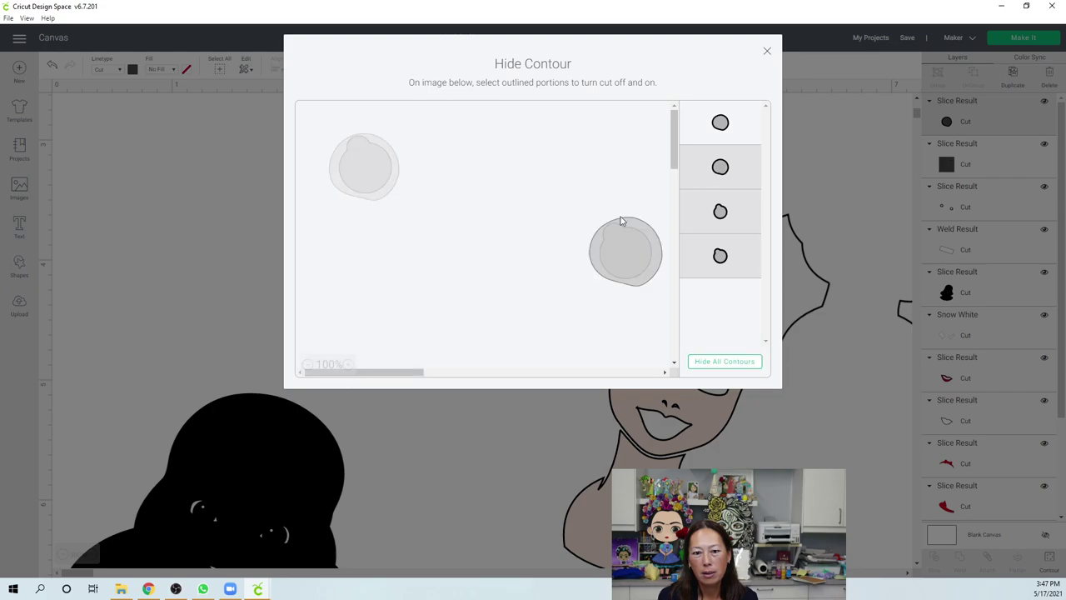
click(380, 203)
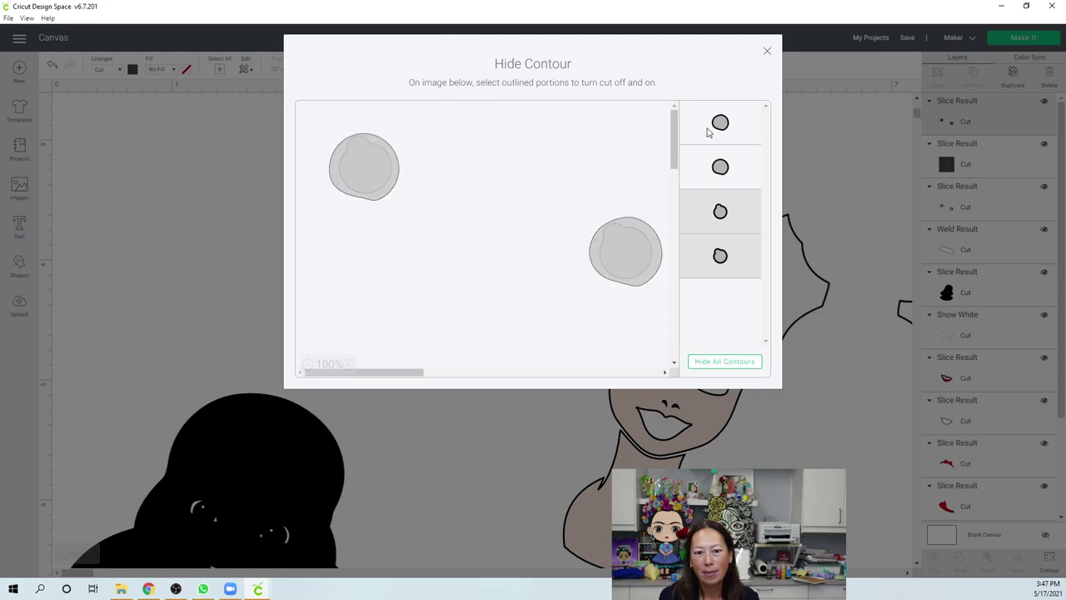
click(767, 51)
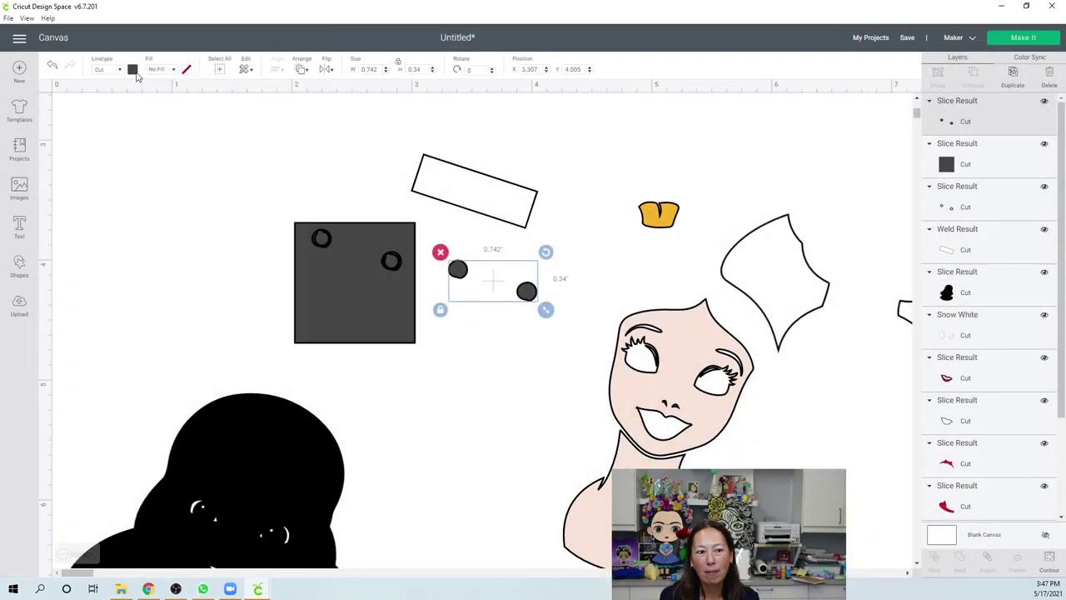
click(133, 70)
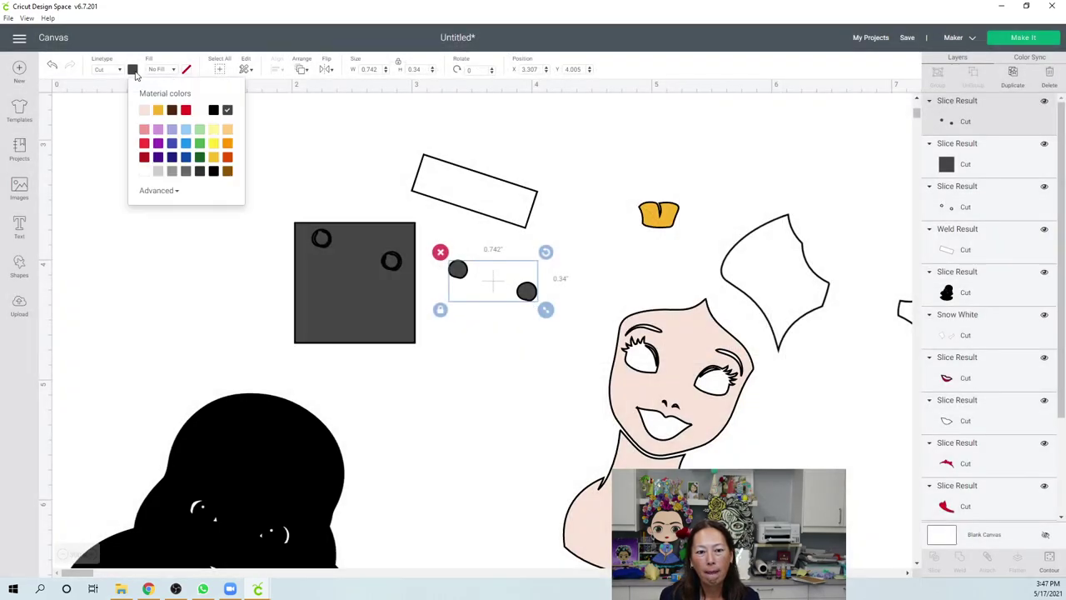
click(1051, 558)
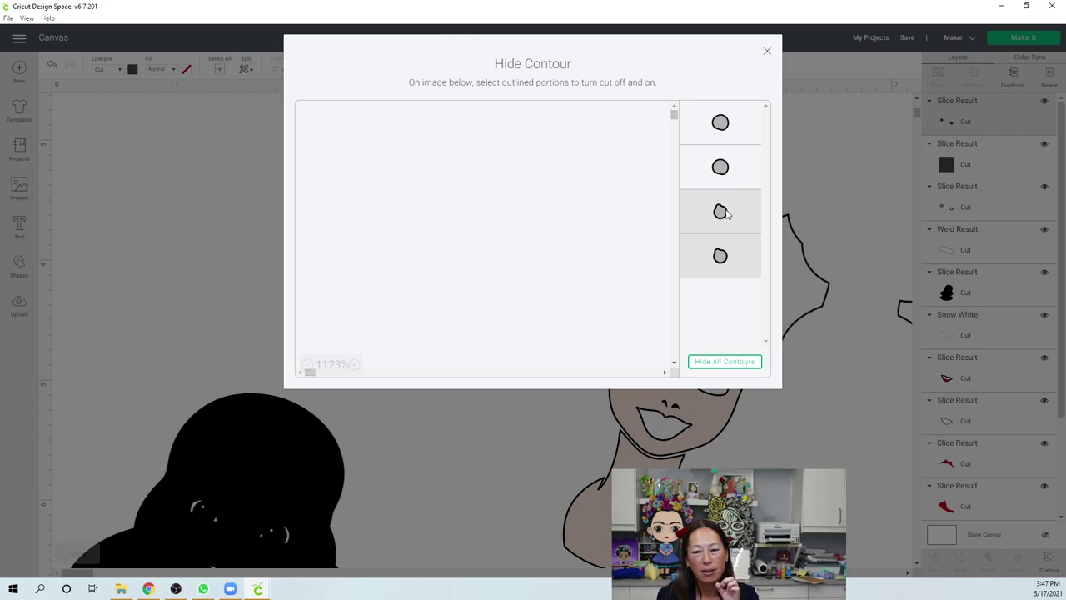
click(721, 136)
click(725, 217)
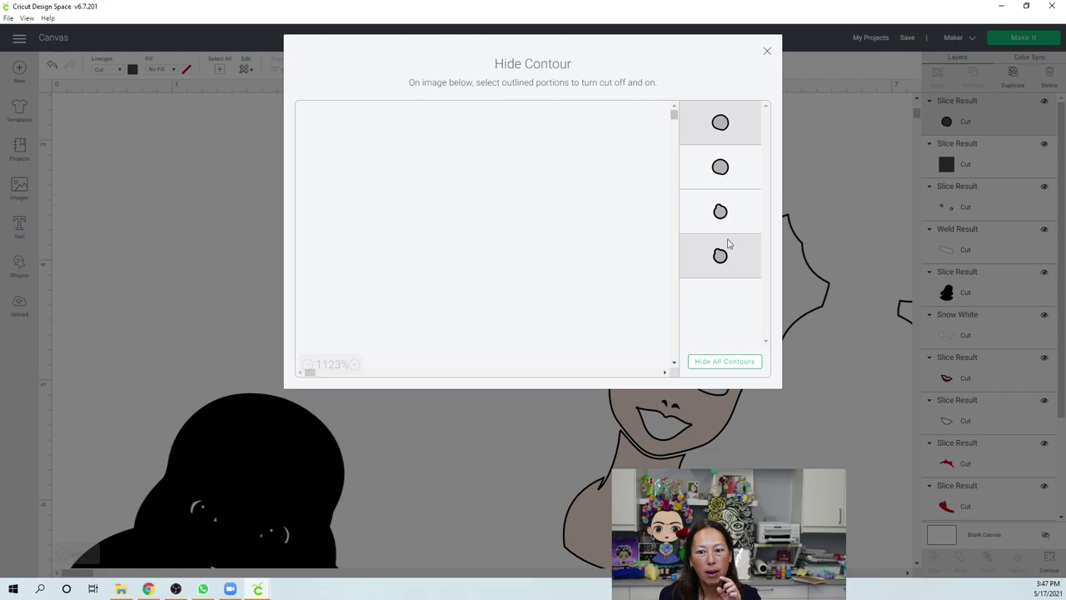
click(727, 259)
click(735, 171)
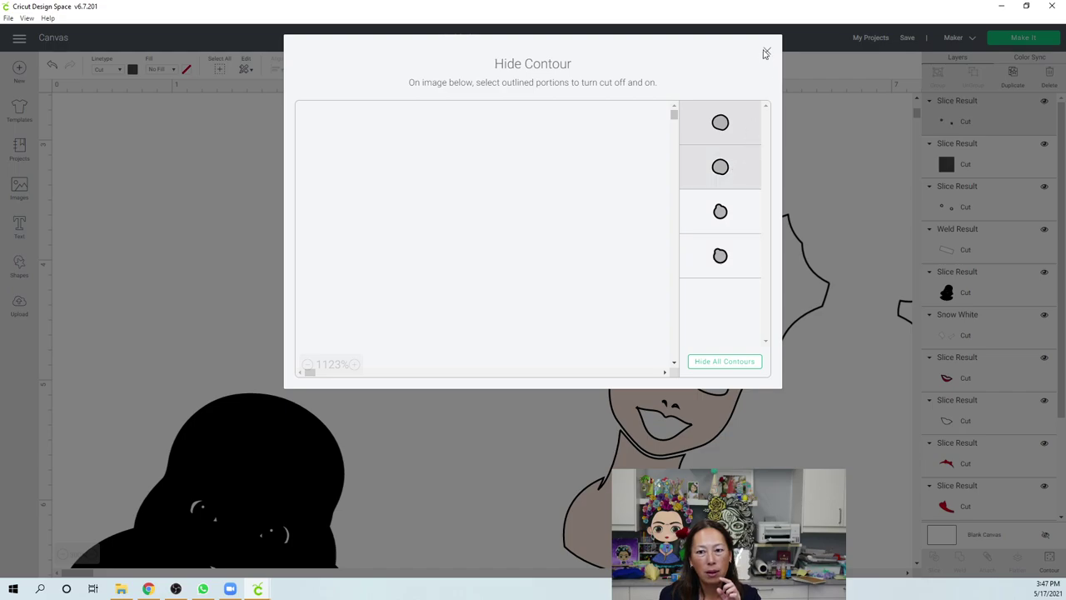
click(767, 54)
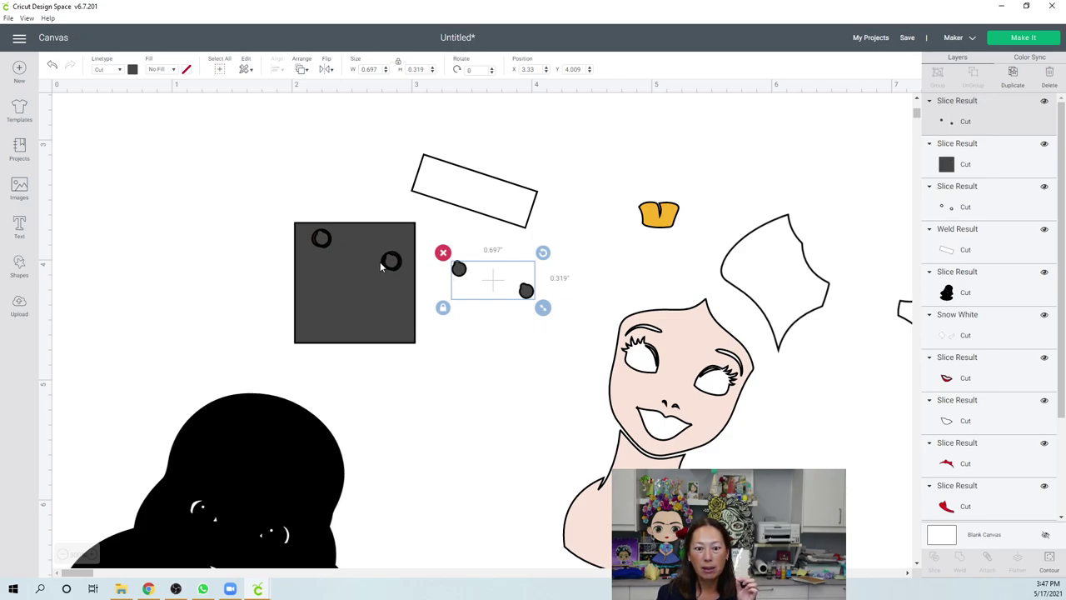
- Delete the dark holed square, fill the rings into solid brown dots, and compare with the grey dots
drag(352, 286, 504, 448)
click(439, 376)
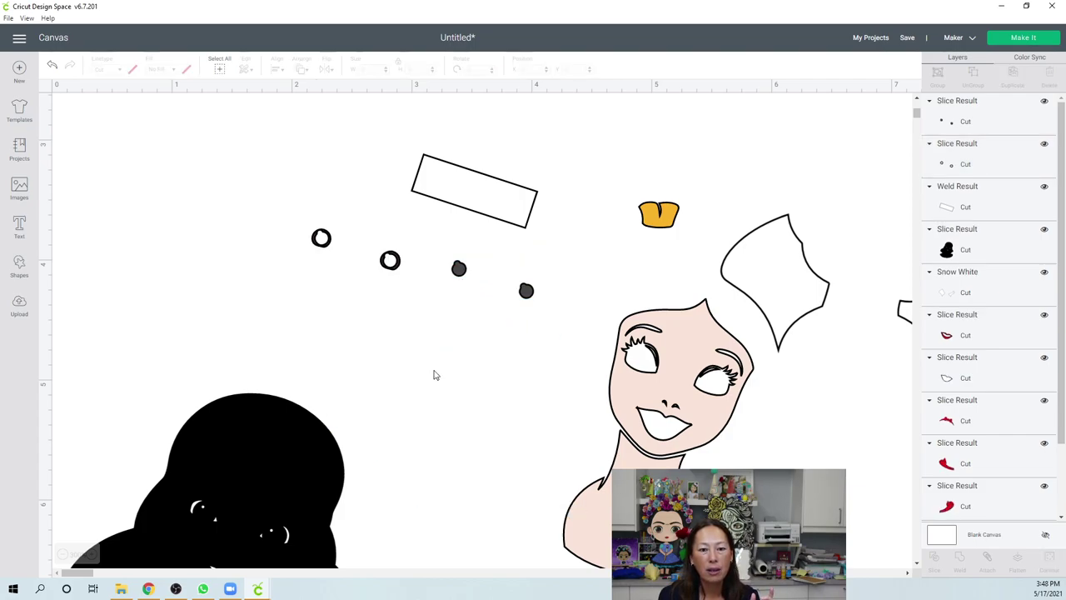
click(396, 266)
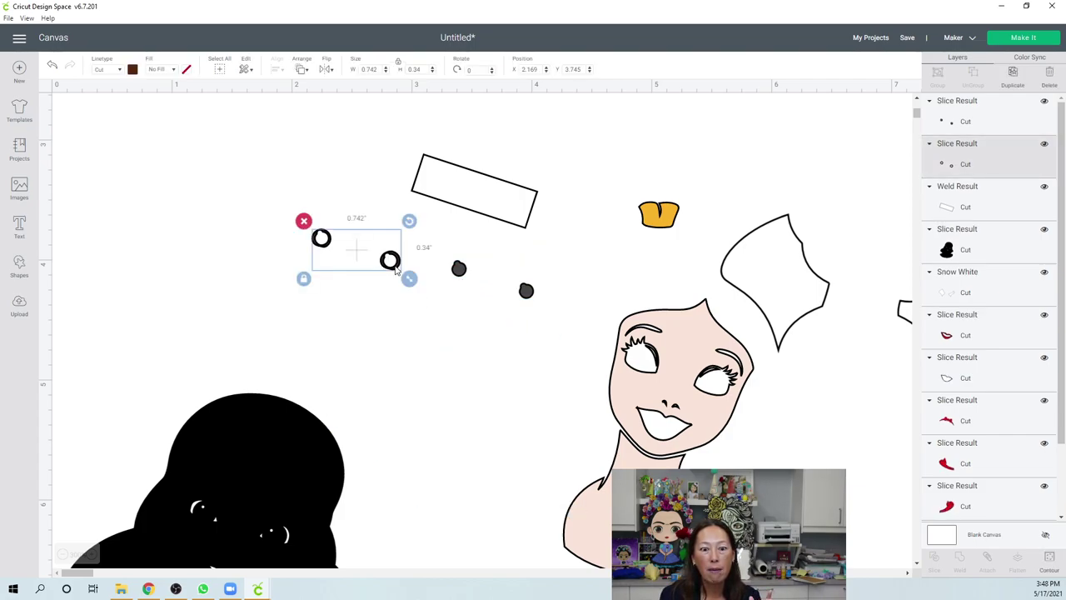
click(1048, 560)
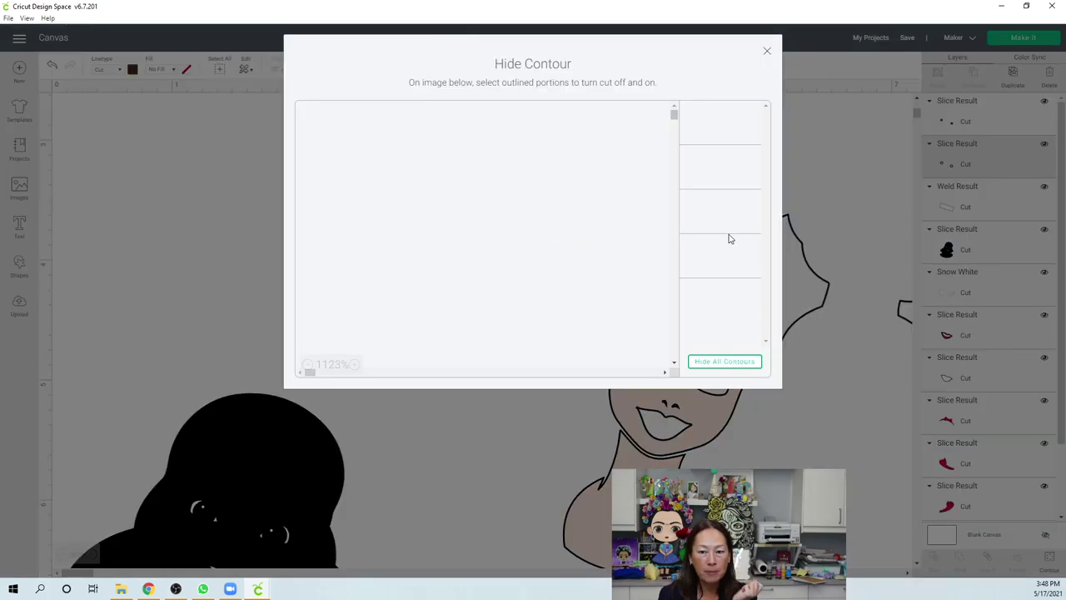
click(727, 218)
click(728, 256)
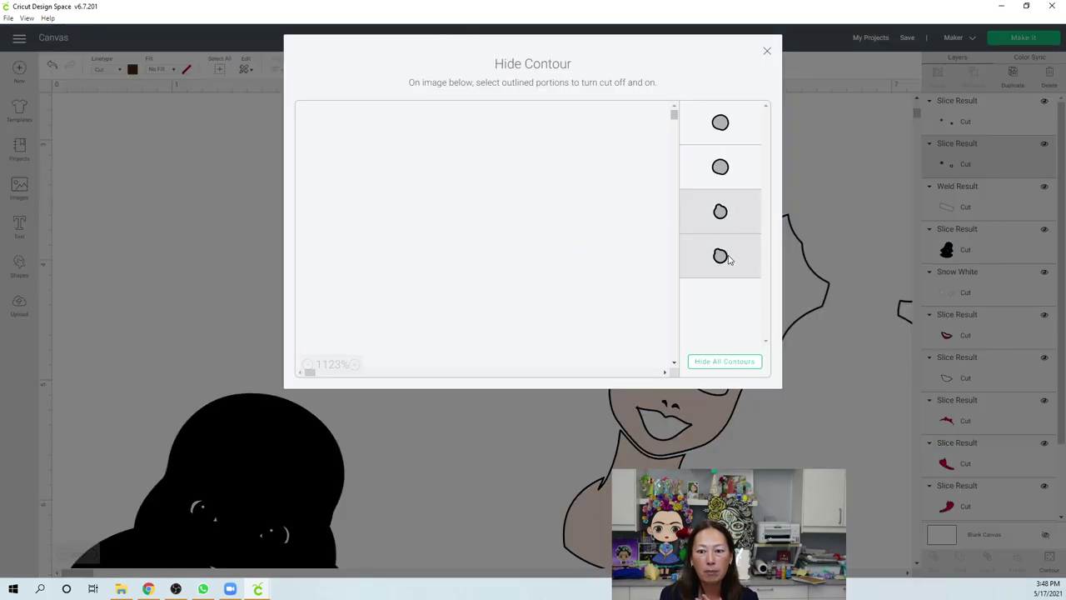
click(768, 51)
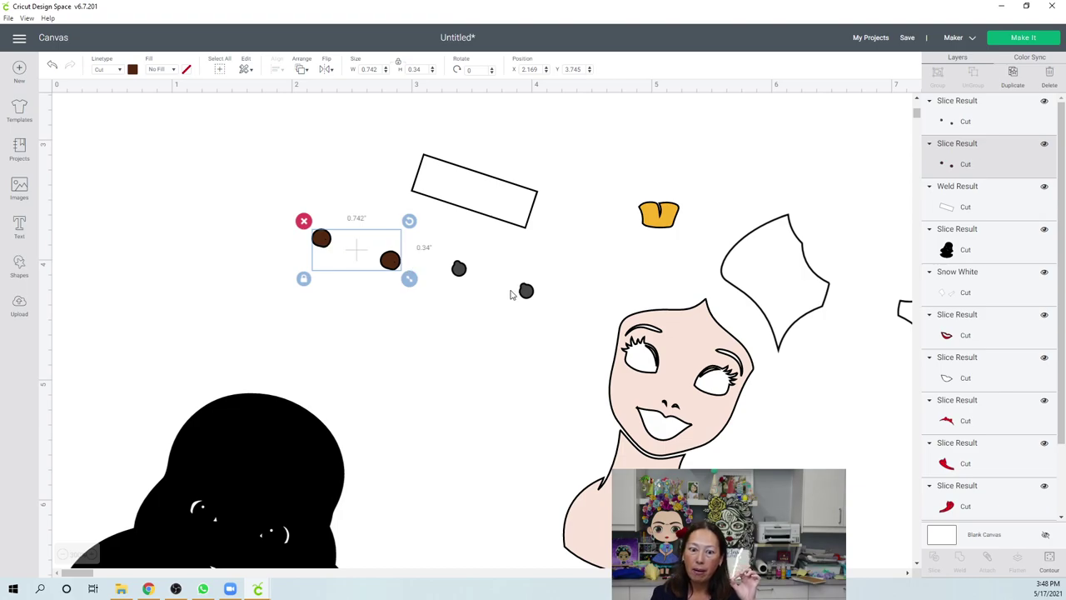
drag(527, 291, 378, 263)
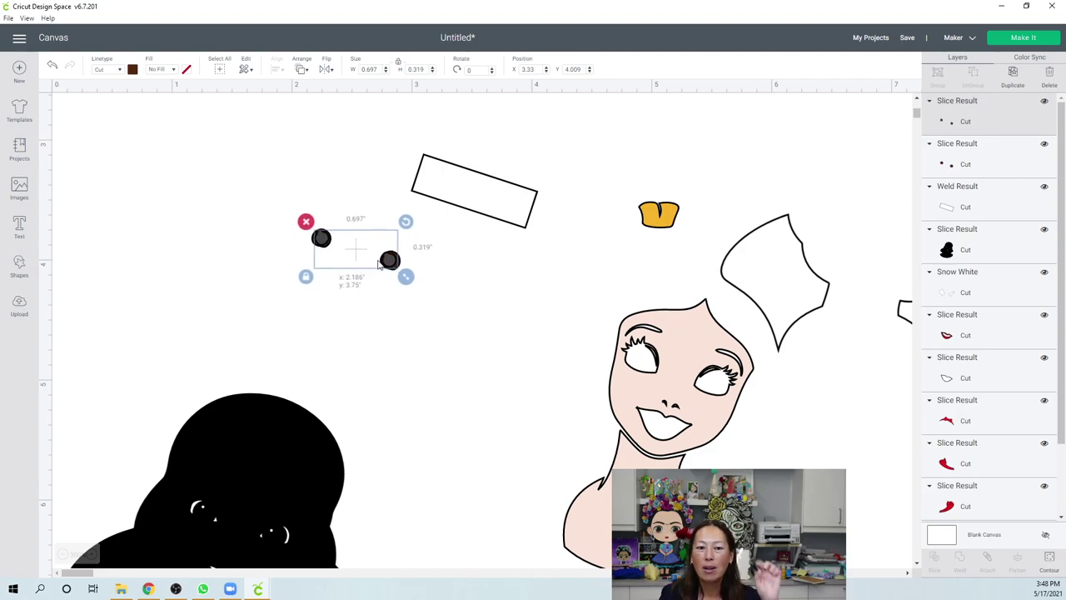
drag(379, 265, 517, 308)
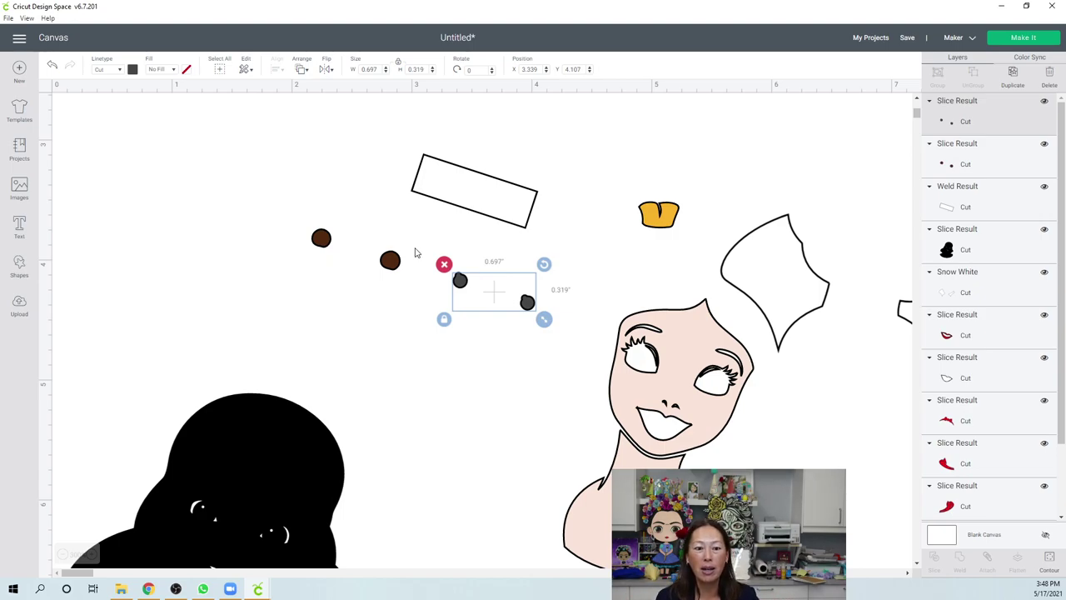
- Move the black hair shape up and lay the white eye strip across it
drag(240, 478, 259, 320)
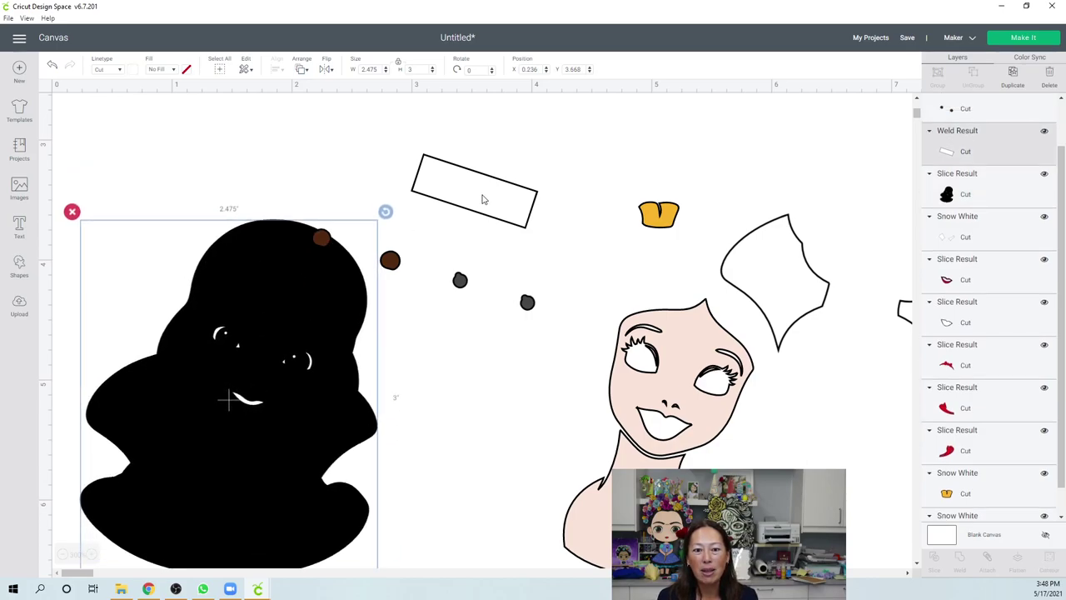
click(482, 199)
drag(476, 216, 269, 357)
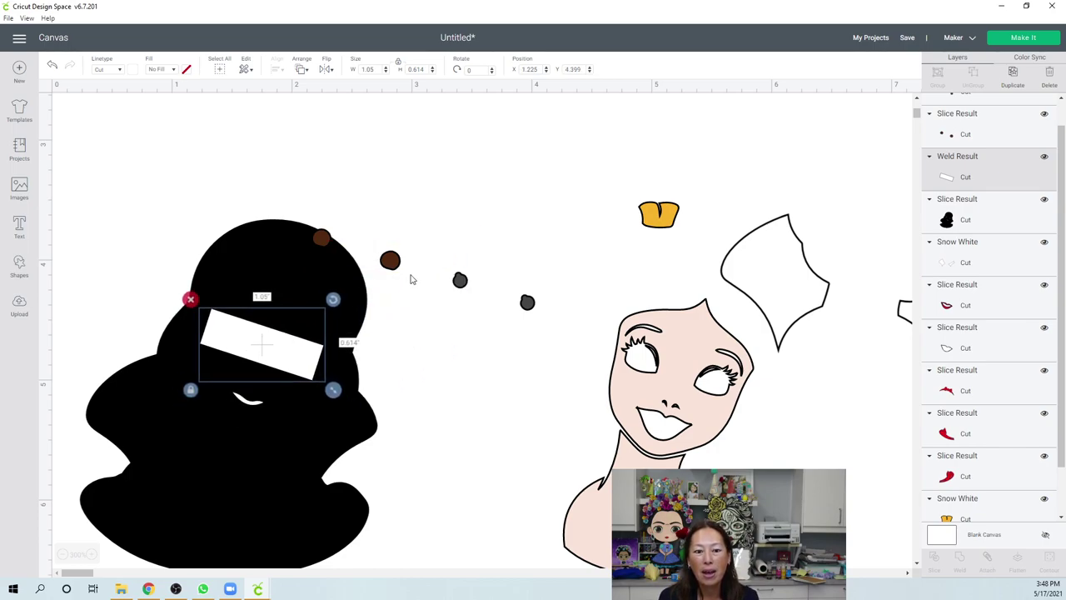
- Place the brown iris dots on the white strip and the grey pupils over them
click(390, 259)
drag(390, 261, 298, 353)
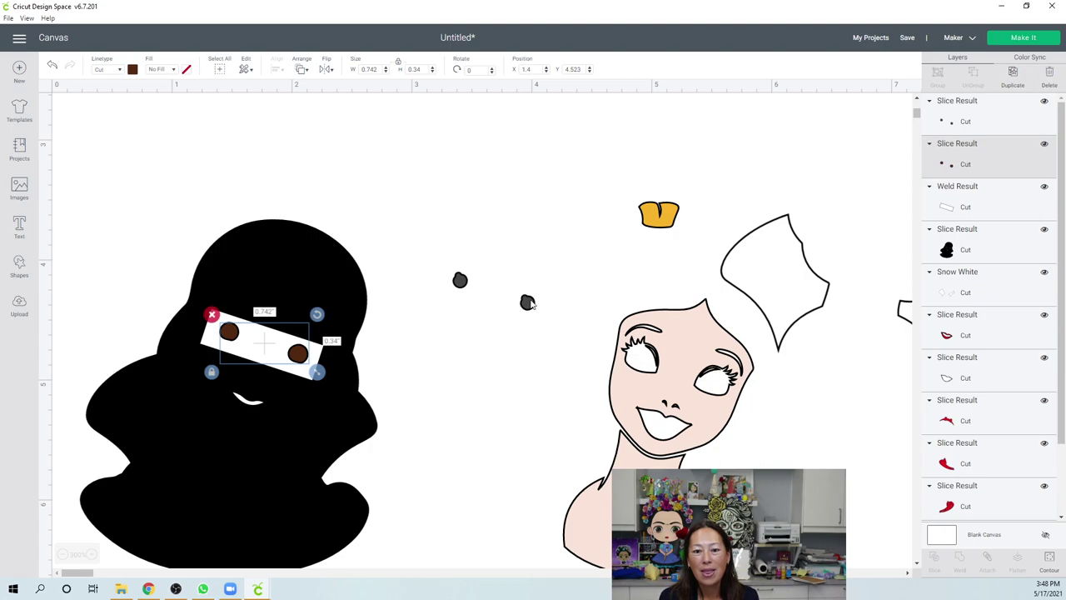
click(528, 302)
drag(490, 312, 297, 356)
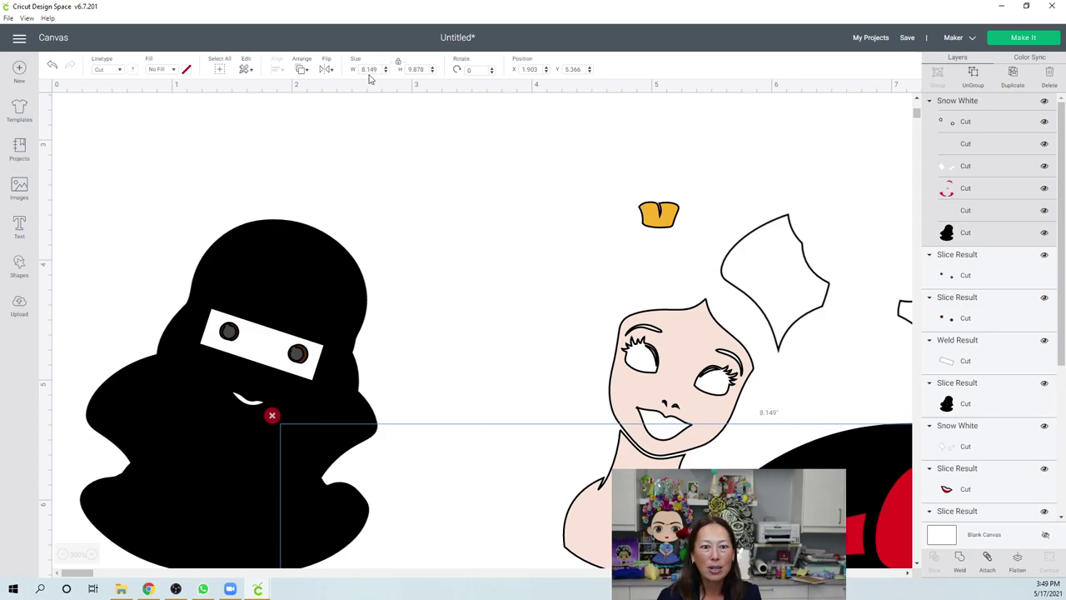
- Resize the full Snow White image to 4 in wide (4 × 4.849) and place it beside the silhouette
click(370, 70)
text(4)
key(Tab)
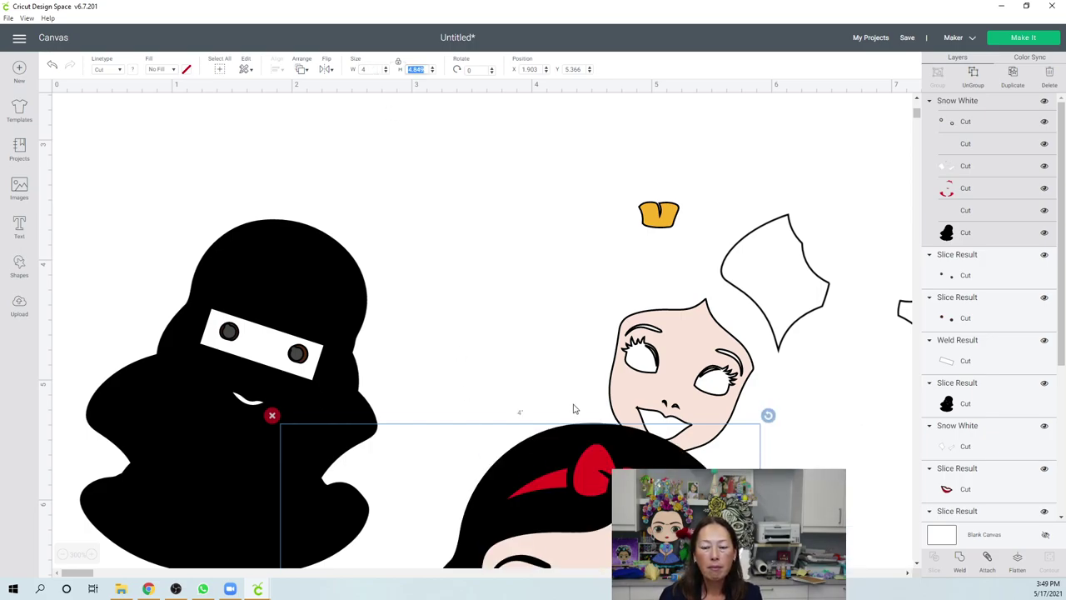
drag(575, 433, 514, 128)
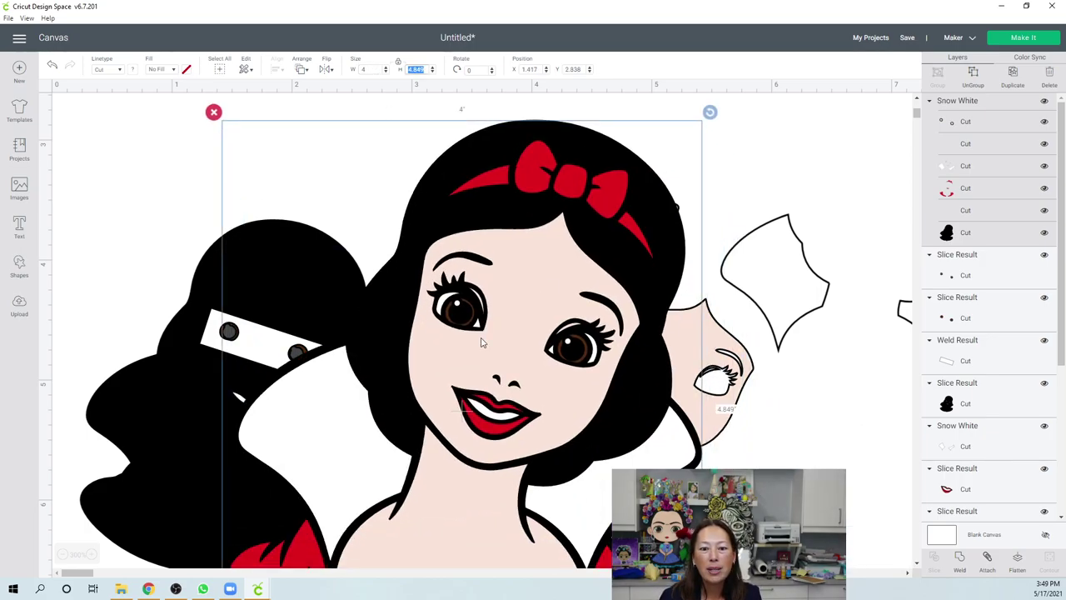